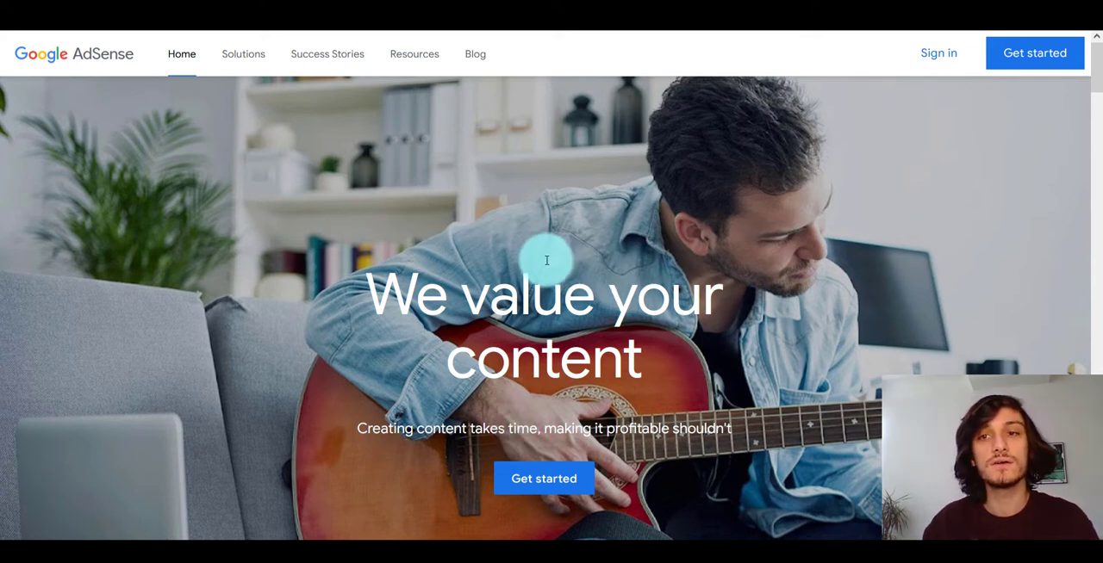
Pause the Ghostery tracker blocker and get started with Google AdSense
click(905, 26)
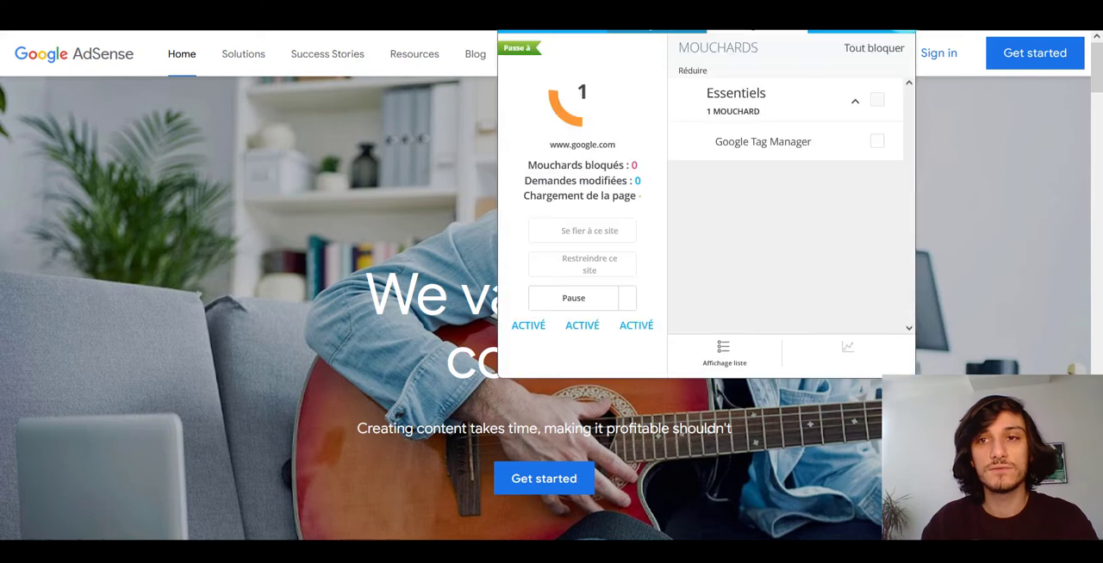
click(563, 299)
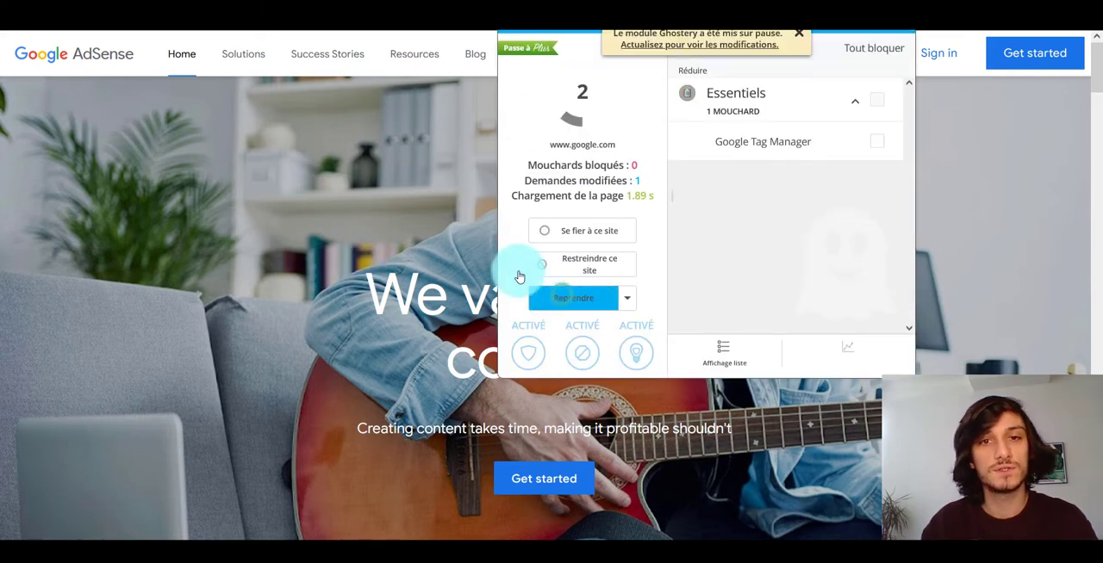
click(414, 191)
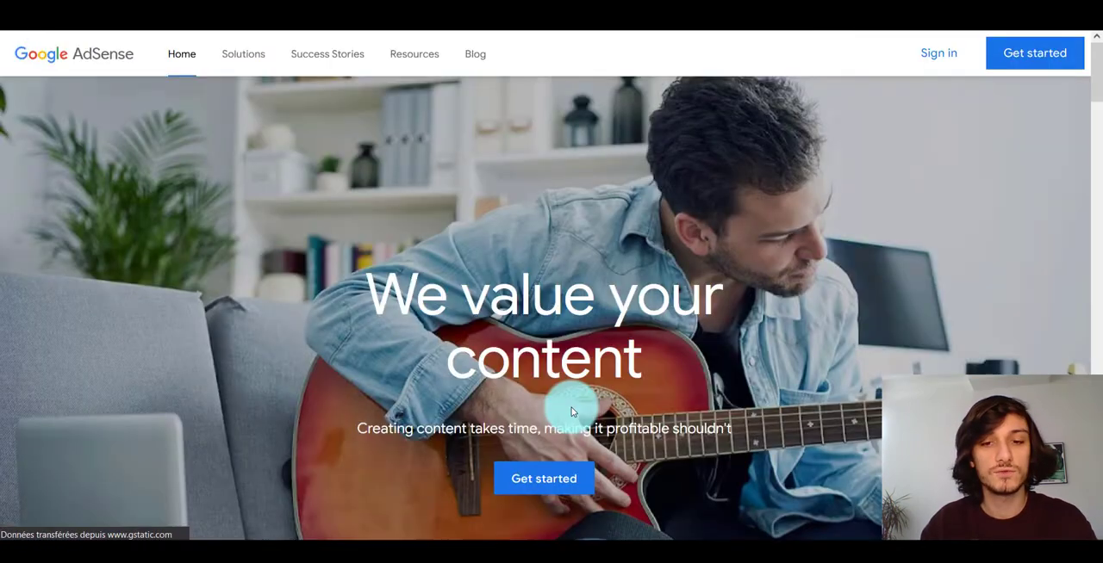
click(544, 479)
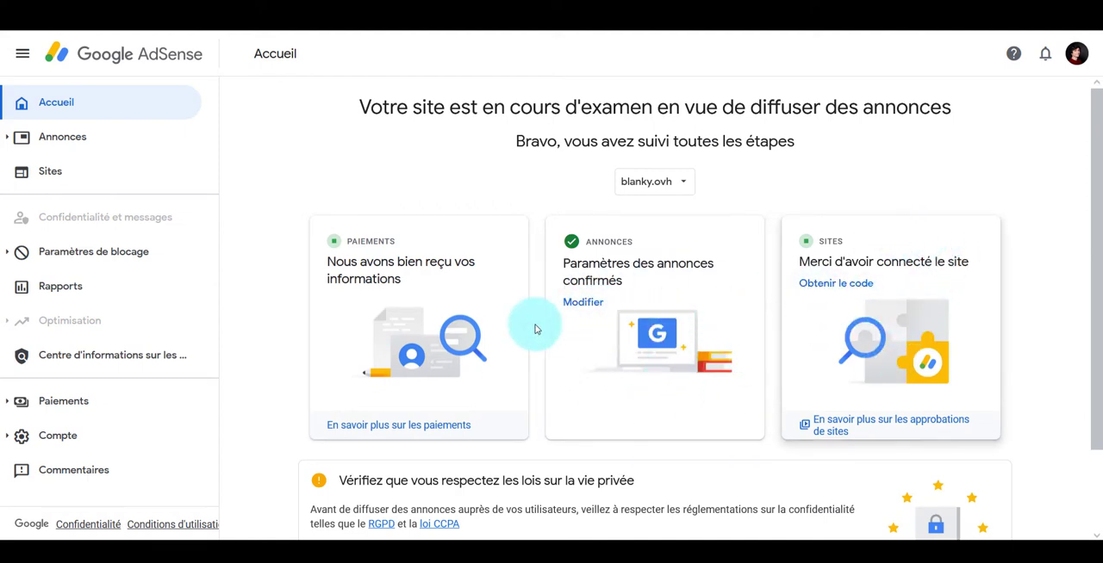
Look through the AdSense payment information, verification, account information and personal settings pages
click(71, 400)
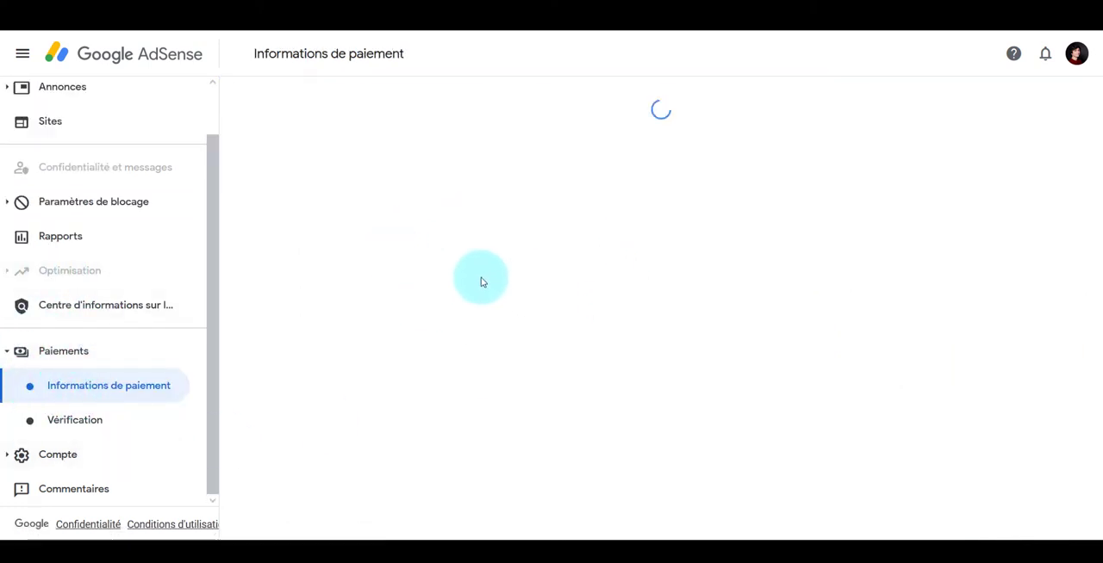
click(61, 420)
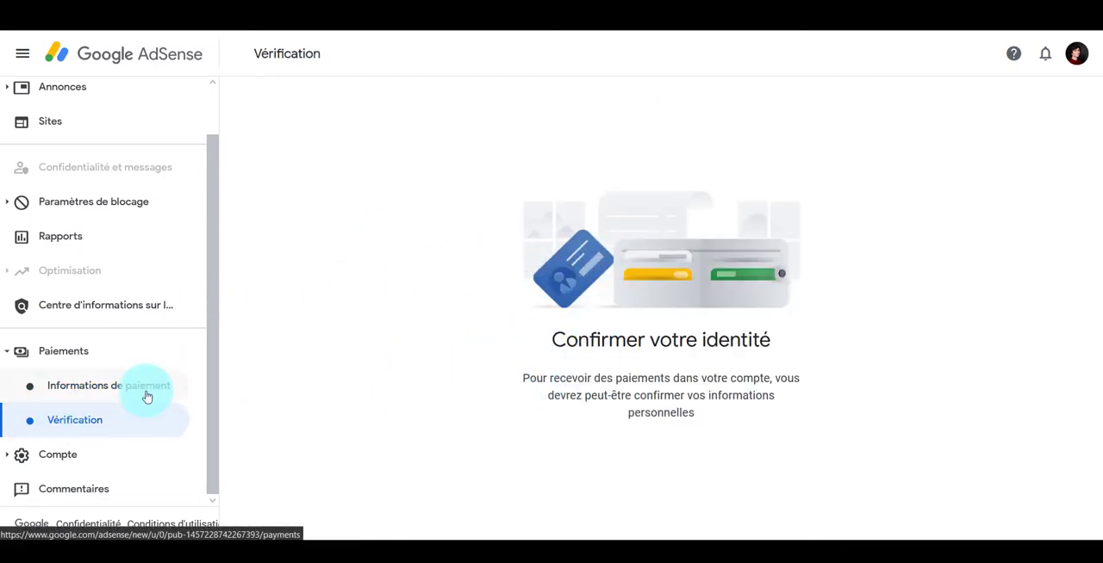
click(123, 454)
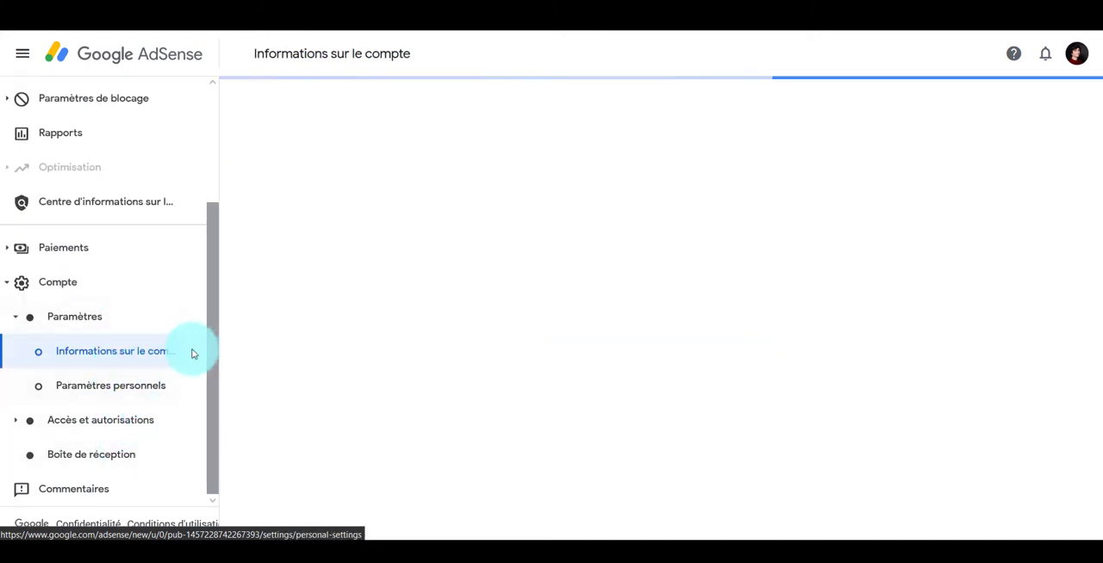
click(137, 379)
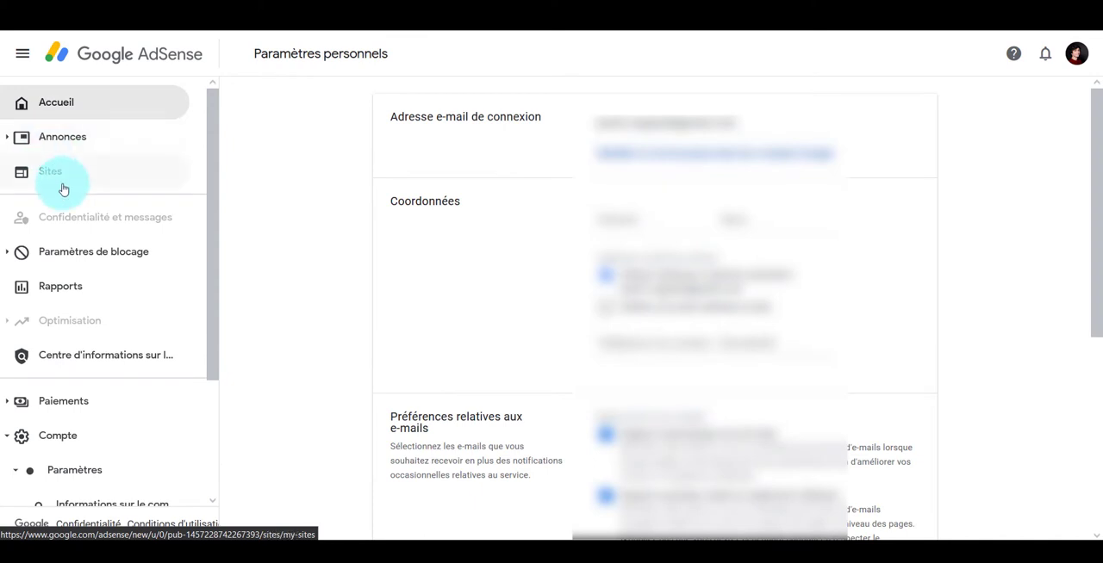
Add a new site to AdSense with the URL blanktitle.be, then save and continue
click(63, 184)
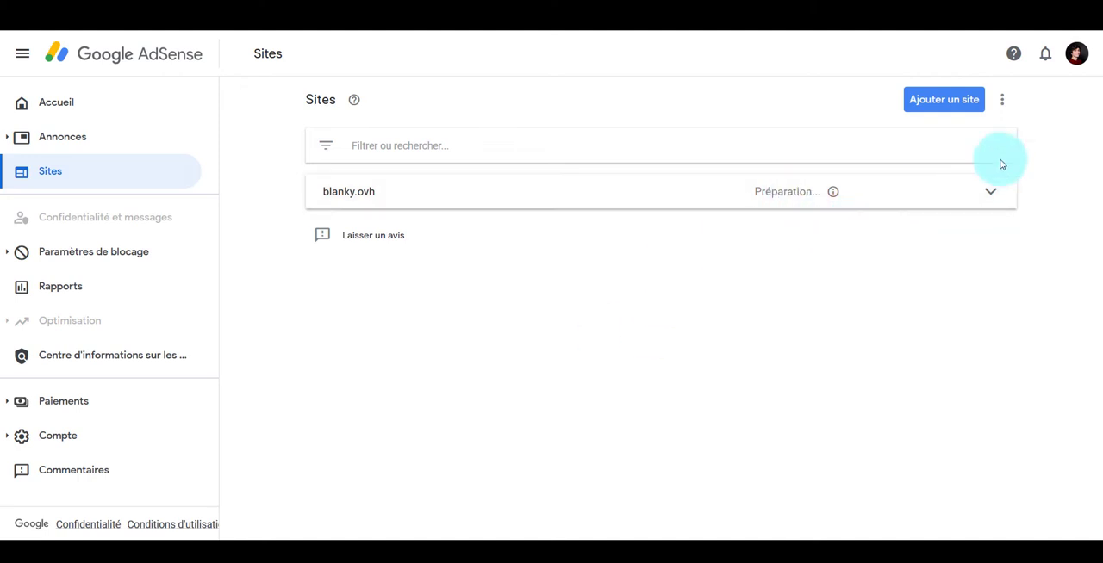
click(961, 112)
click(536, 171)
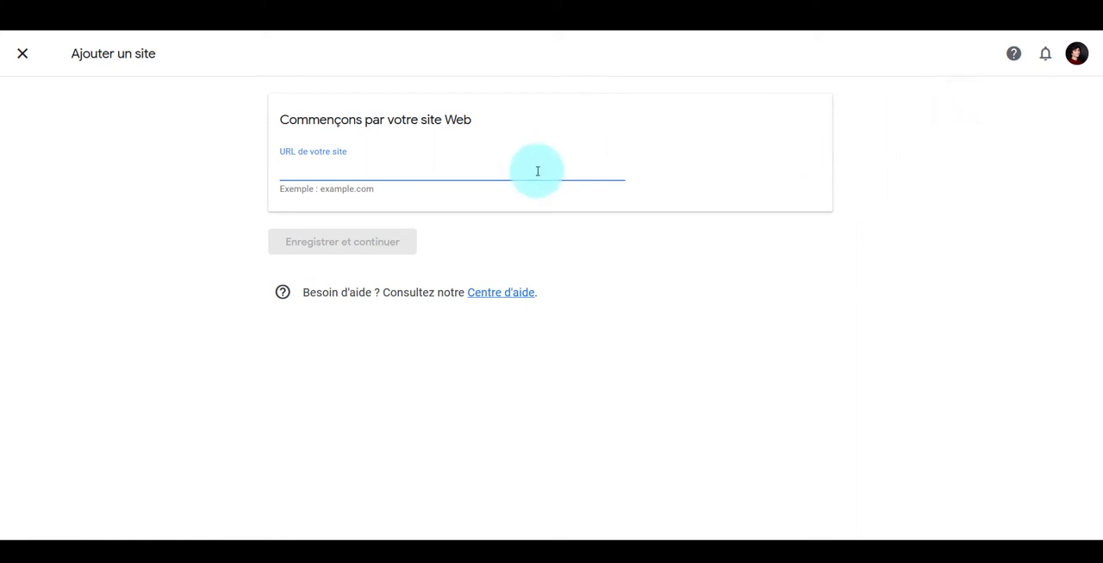
text(b)
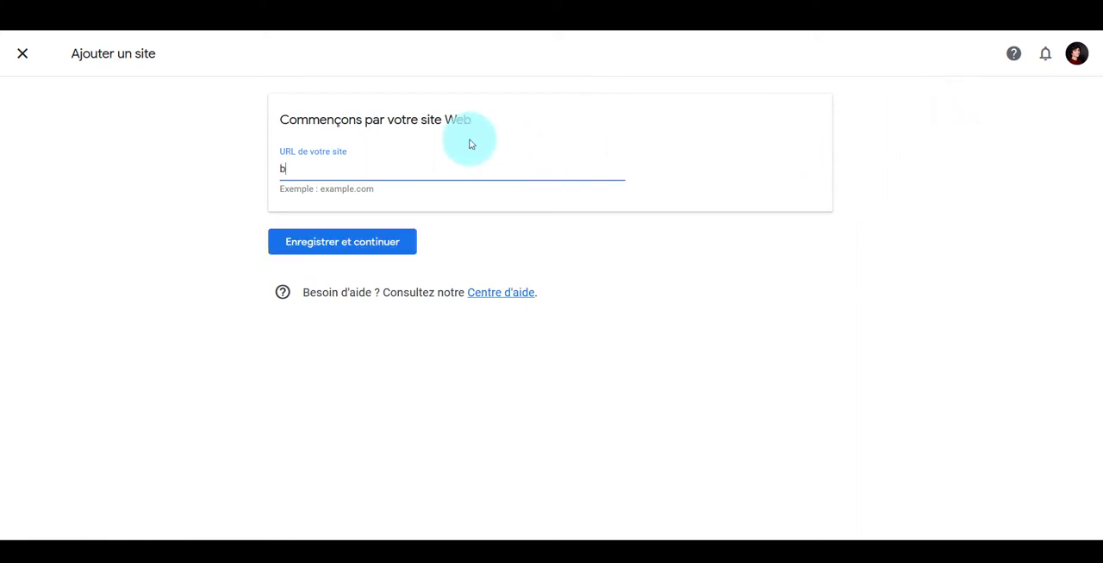
text(lanktitle.be)
click(406, 245)
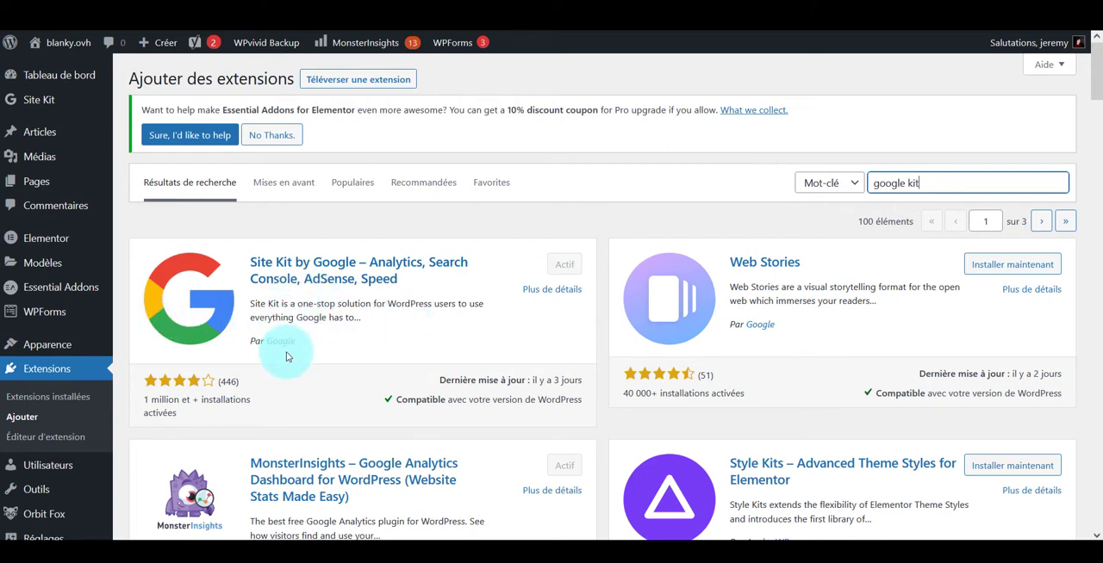
Activate the Site Kit by Google plugin on the WordPress site and start its setup
drag(264, 343, 344, 357)
click(490, 315)
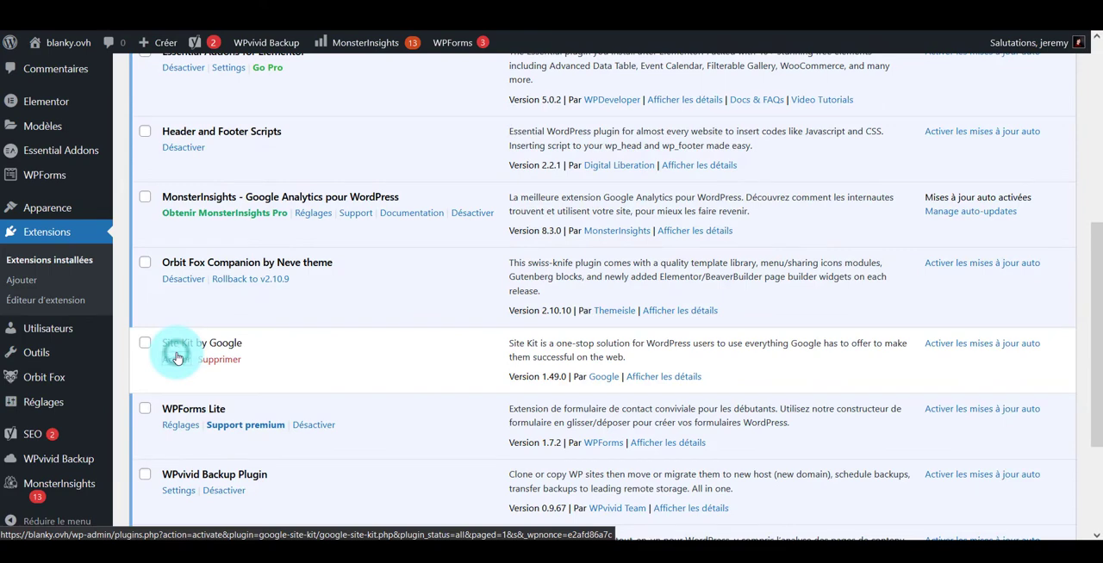
click(177, 359)
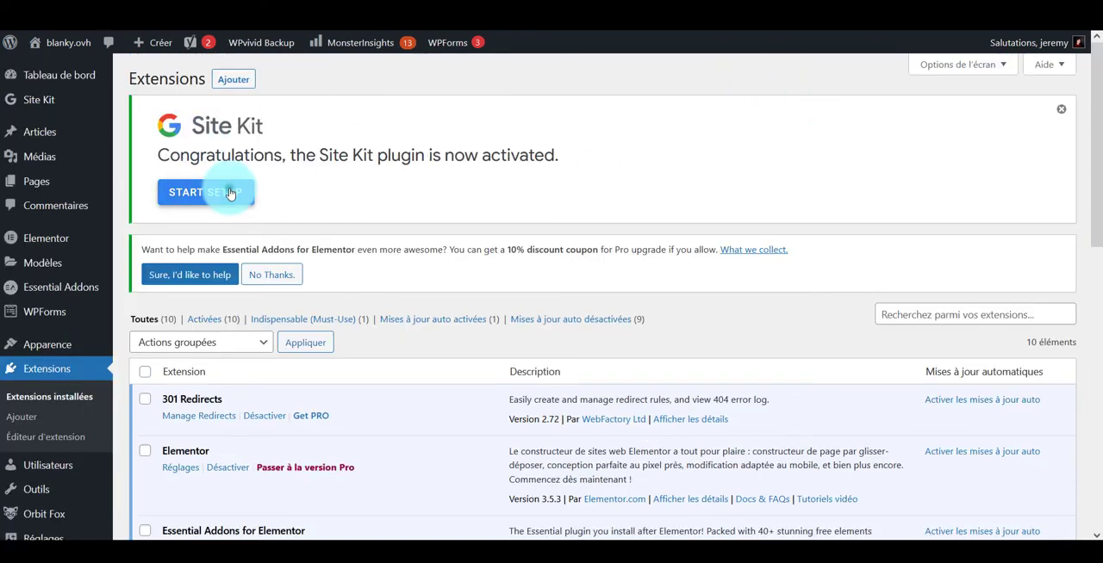
click(229, 193)
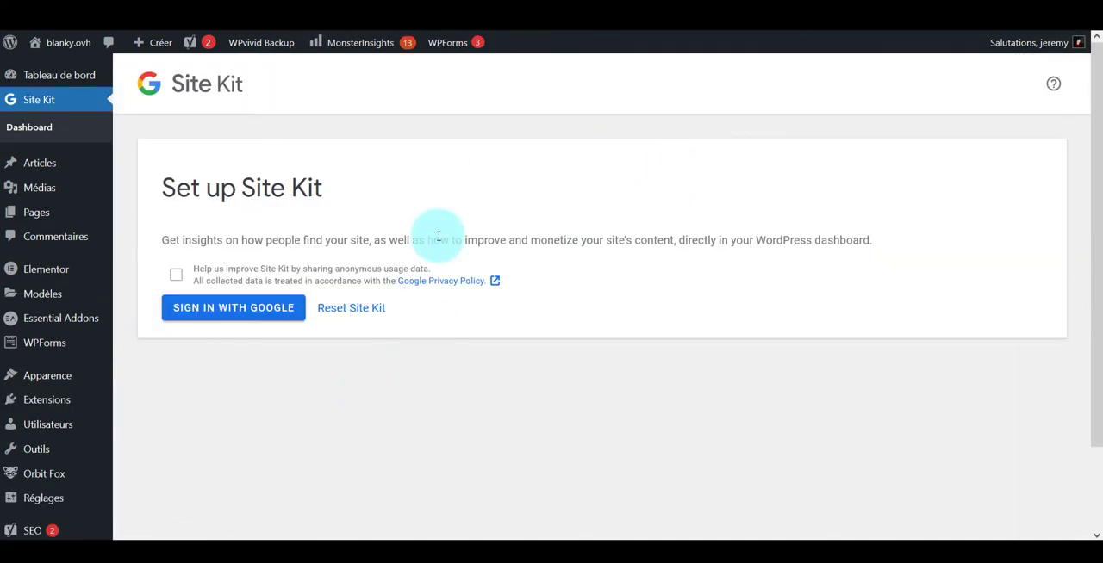
Sign in to Site Kit with Google, choosing the account to connect
click(233, 310)
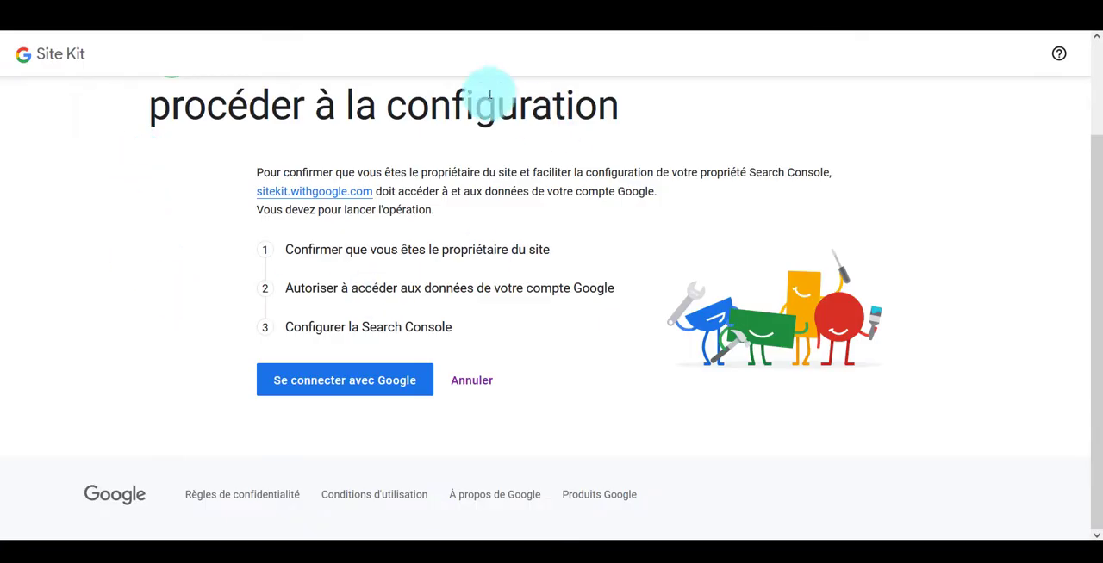
click(392, 380)
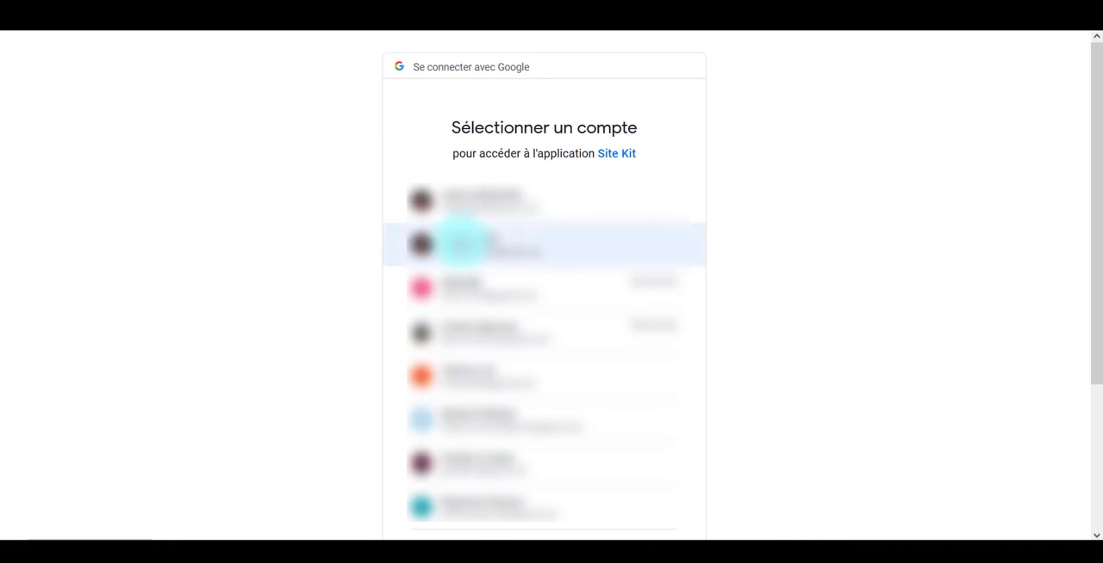
click(462, 244)
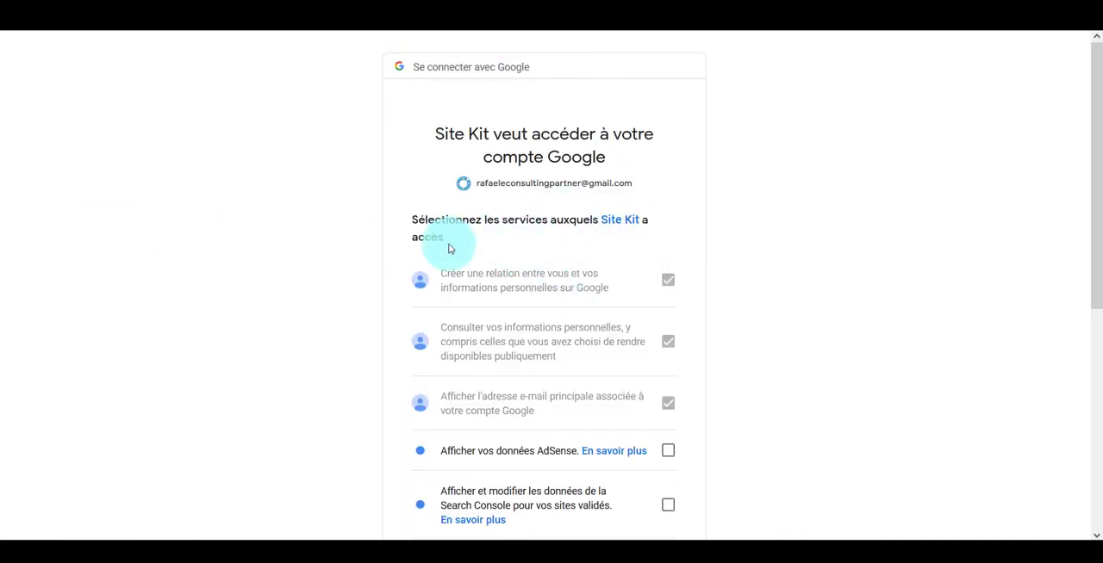
Grant Site Kit access to AdSense data, Search Console data and the list of controlled sites, and approve the verification for blanky.ovh
scroll(444, 248, down, 3)
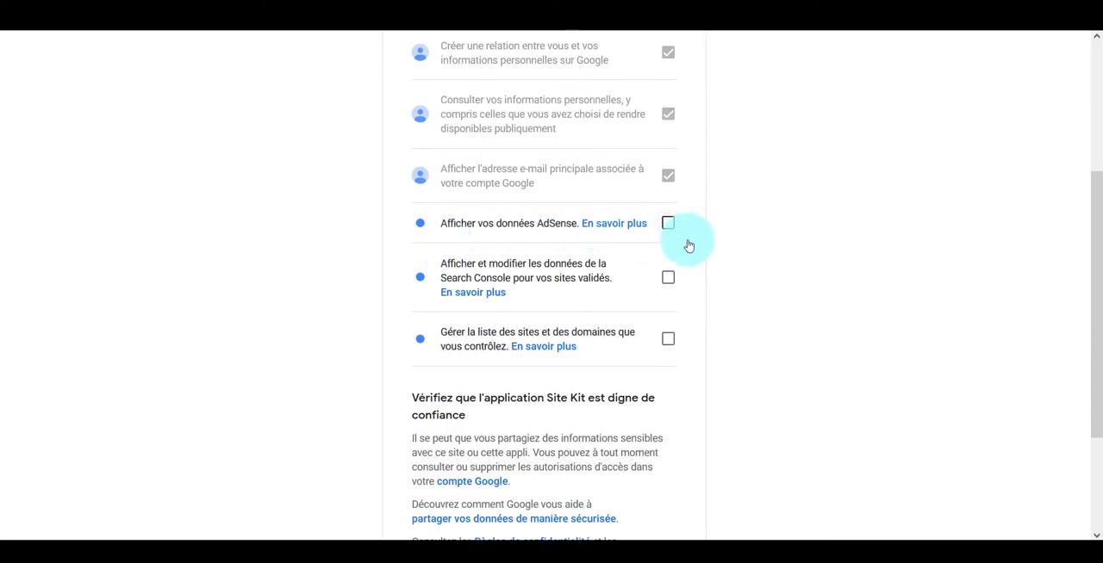
click(669, 224)
click(668, 278)
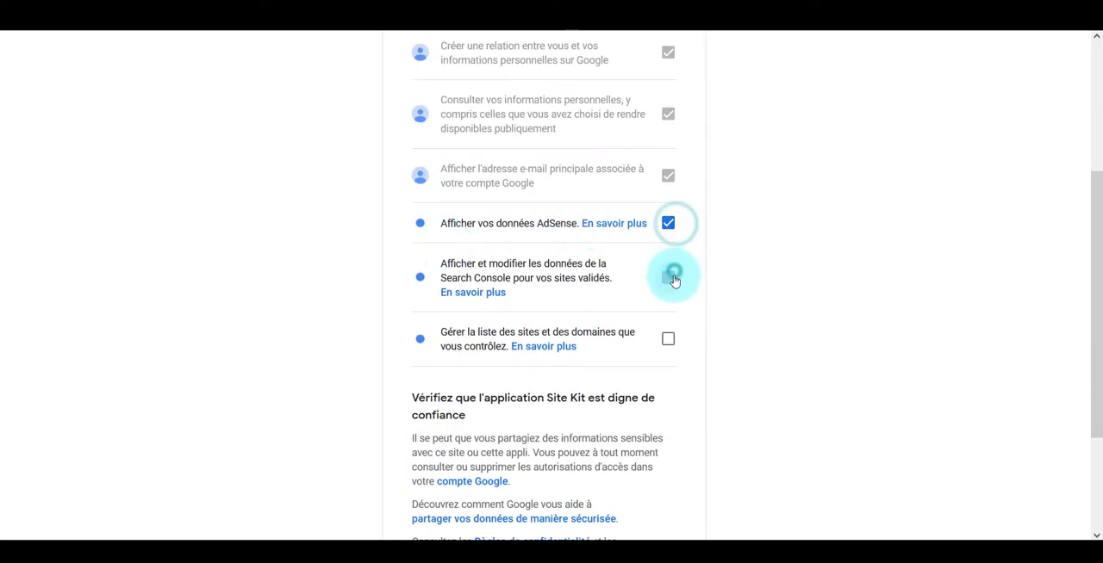
click(668, 339)
scroll(382, 310, down, 3)
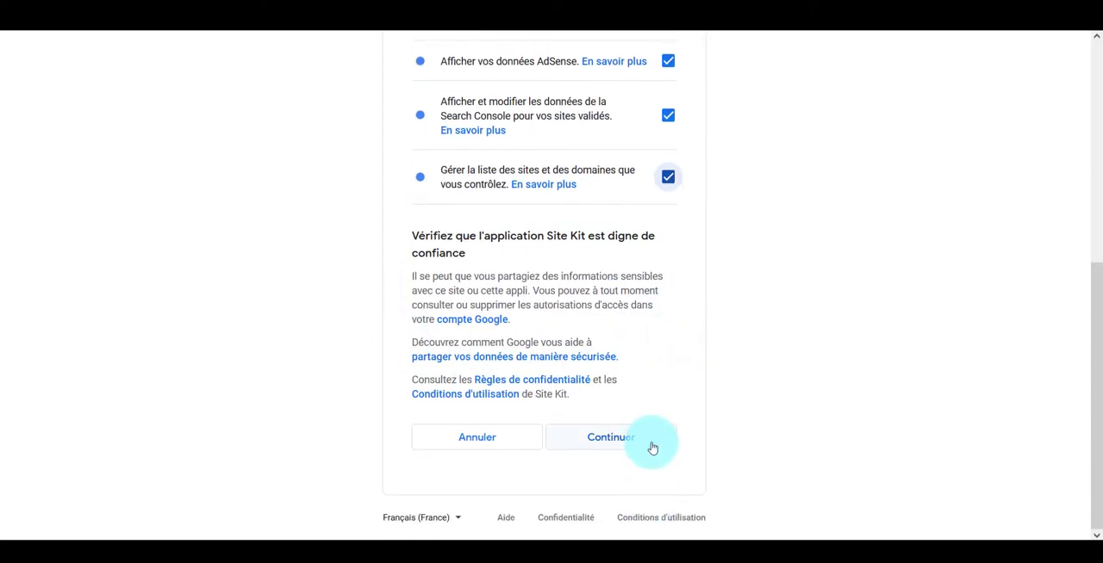
click(650, 441)
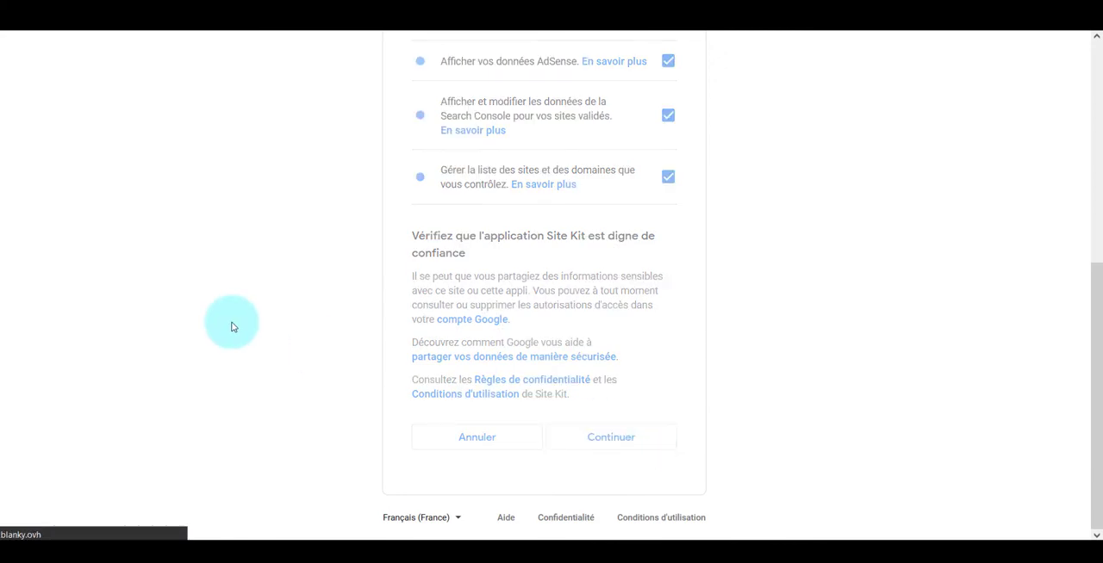
scroll(258, 276, down, 3)
click(296, 319)
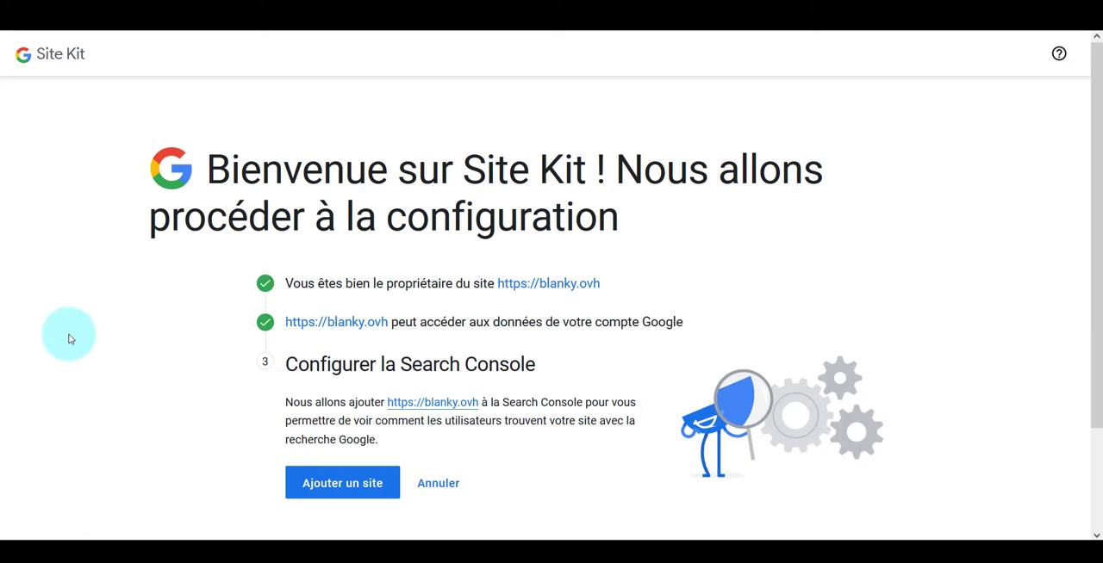
click(310, 472)
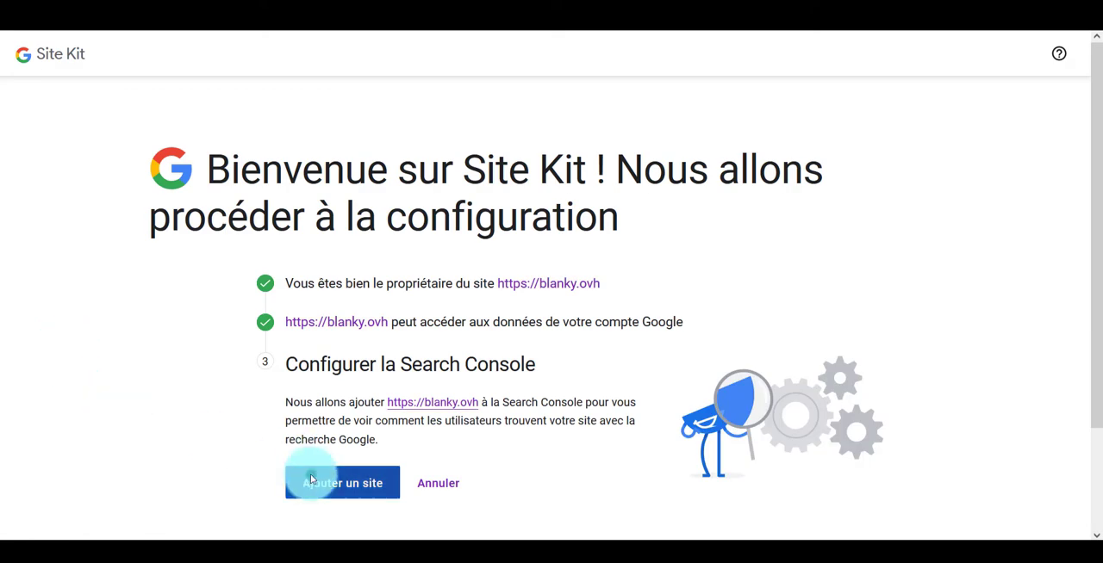
click(341, 480)
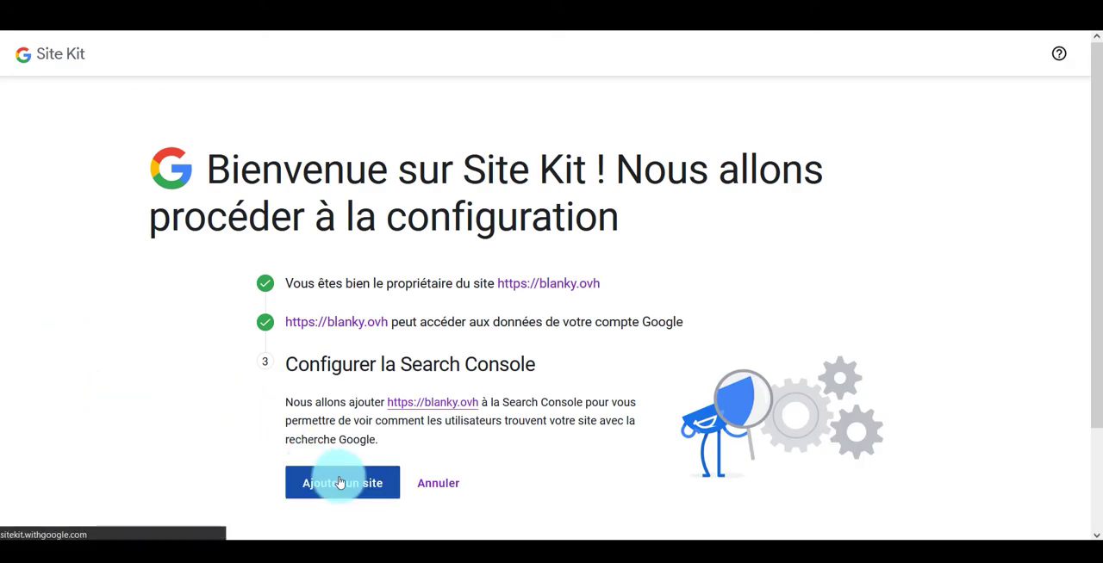
scroll(199, 405, down, 3)
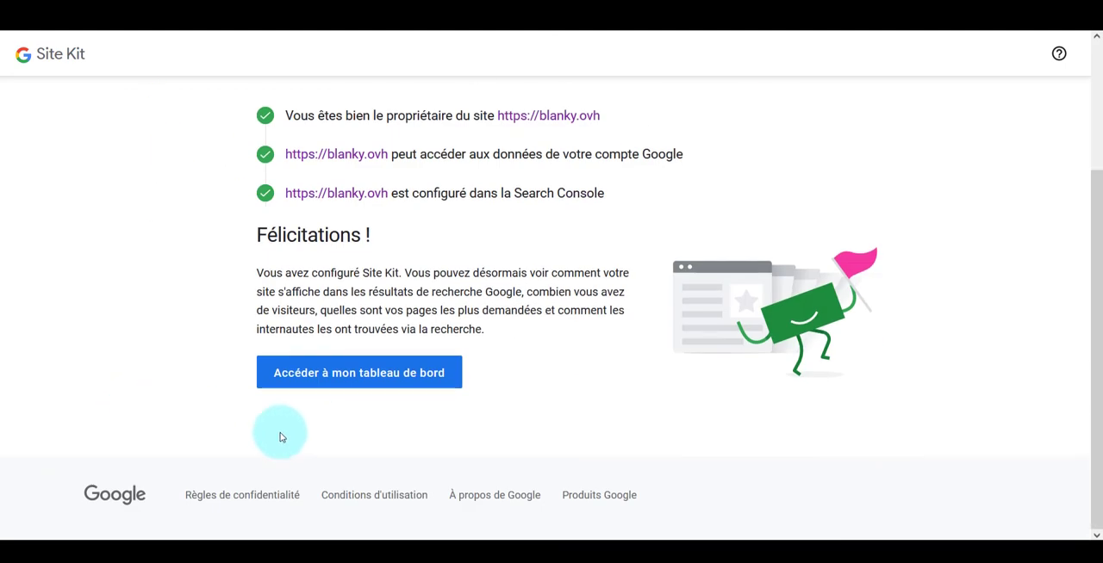
click(328, 371)
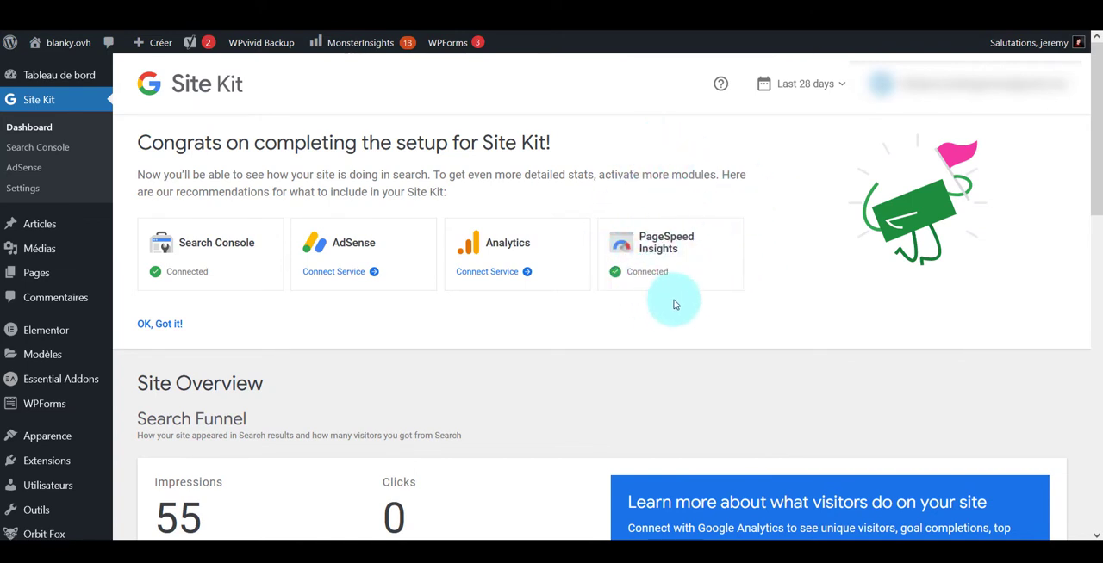
Review the Search Funnel, Acquisition and Page Speed and Experience sections of the Site Kit dashboard
scroll(301, 349, down, 5)
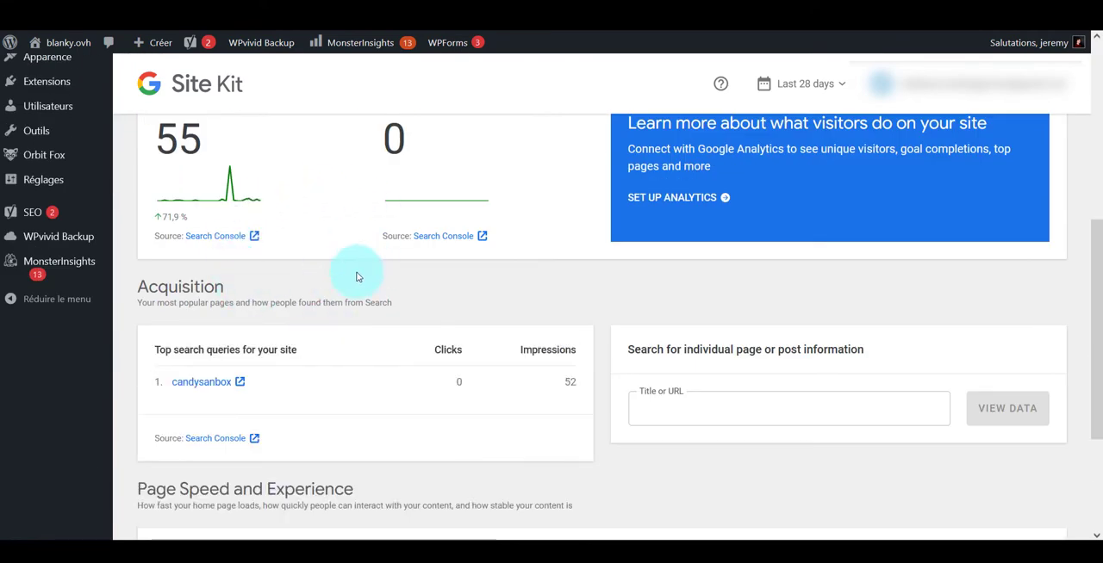
scroll(337, 294, down, 2)
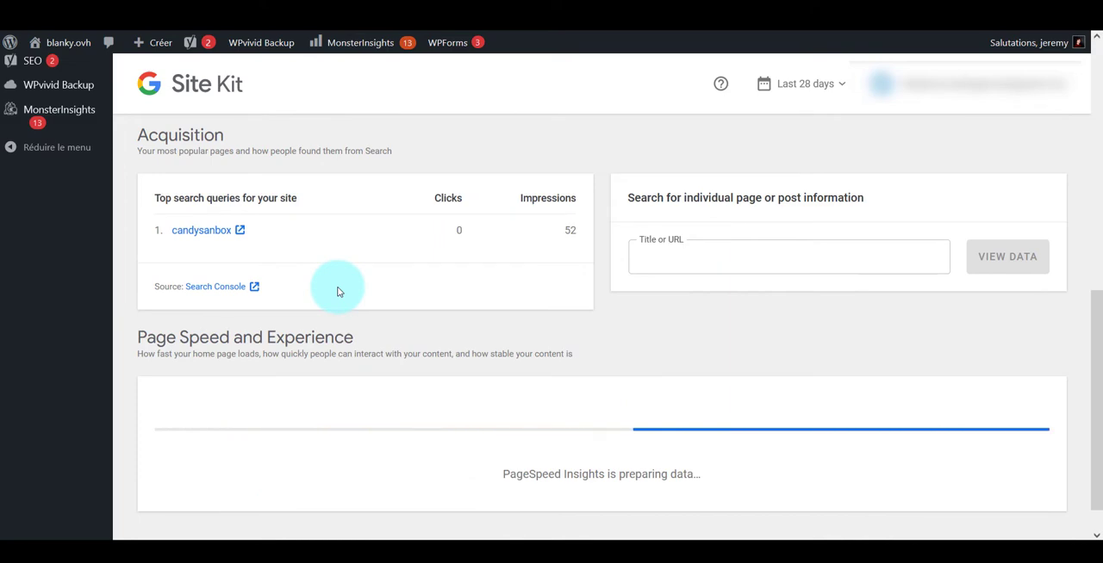
scroll(338, 291, down, 1)
scroll(336, 288, up, 5)
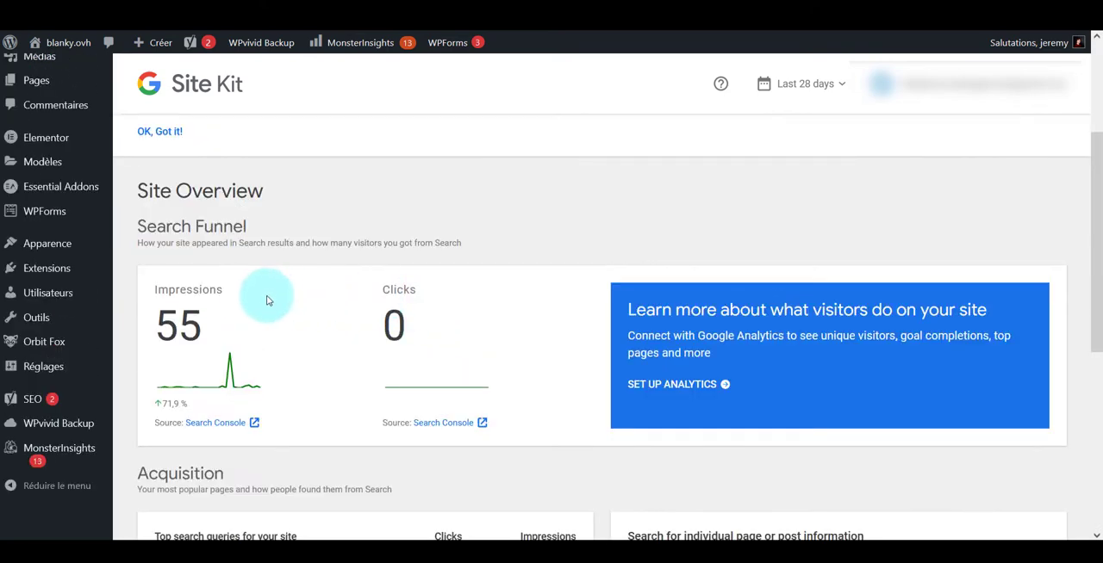
scroll(336, 369, down, 1)
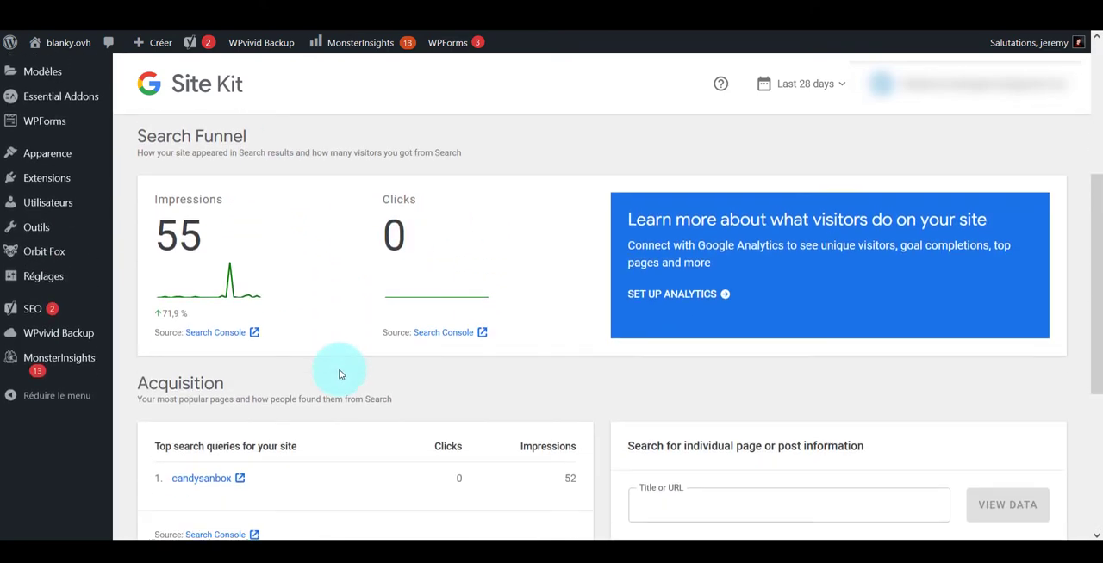
scroll(339, 374, down, 2)
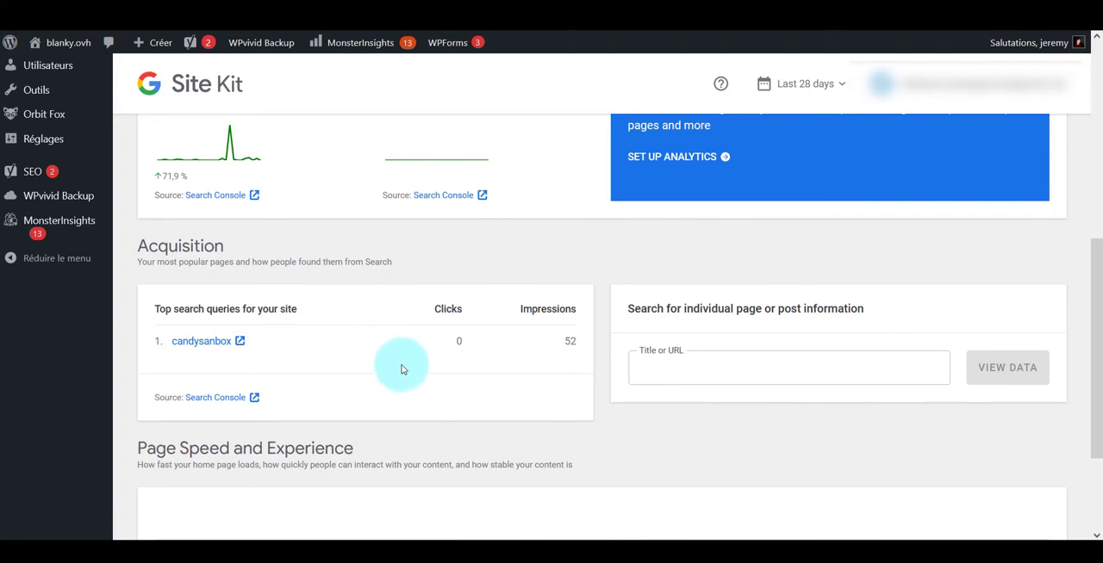
scroll(401, 370, up, 5)
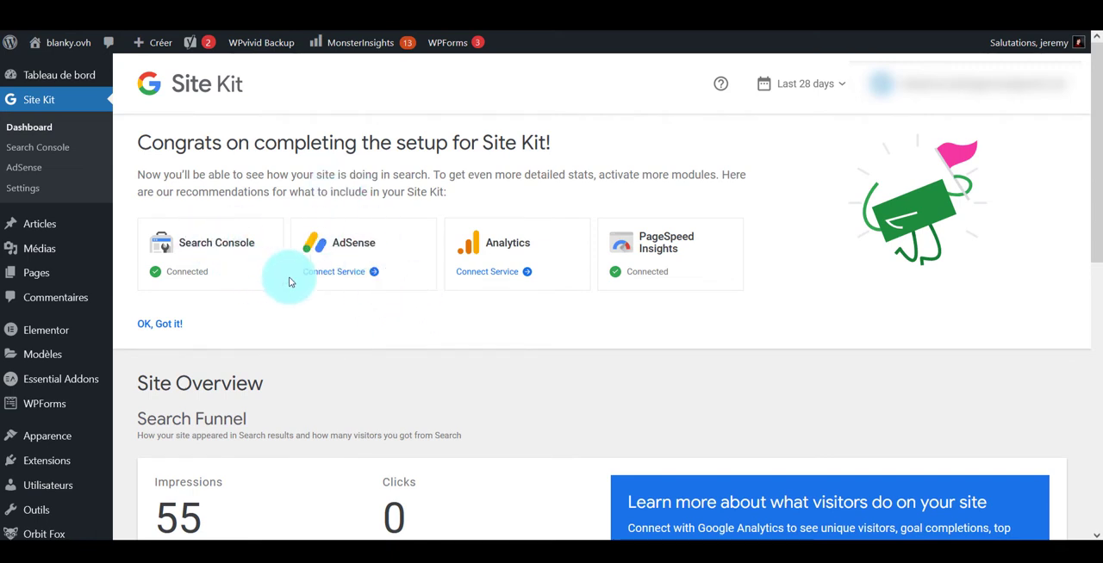
Connect the AdSense service in Site Kit, letting it place the AdSense code on the site
click(345, 274)
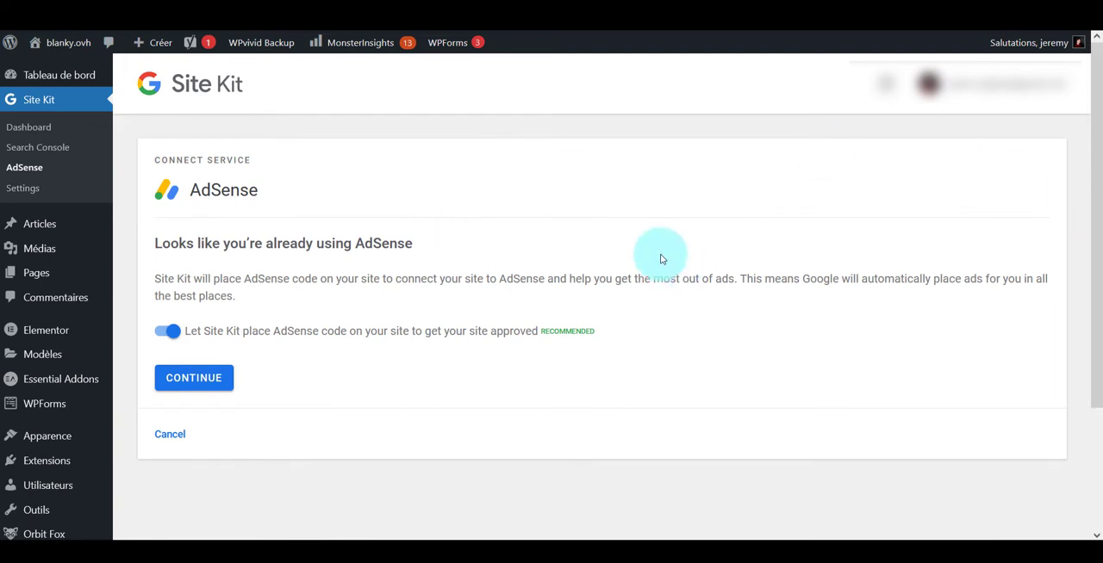
click(224, 377)
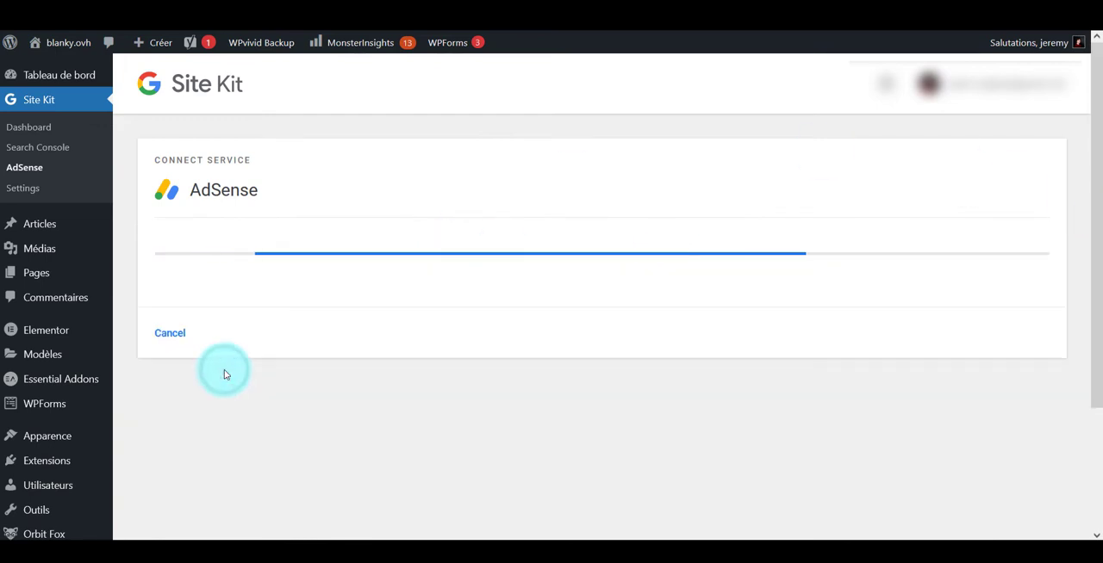
Complete the AdSense setup in Site Kit and go to the Site Kit settings
click(178, 433)
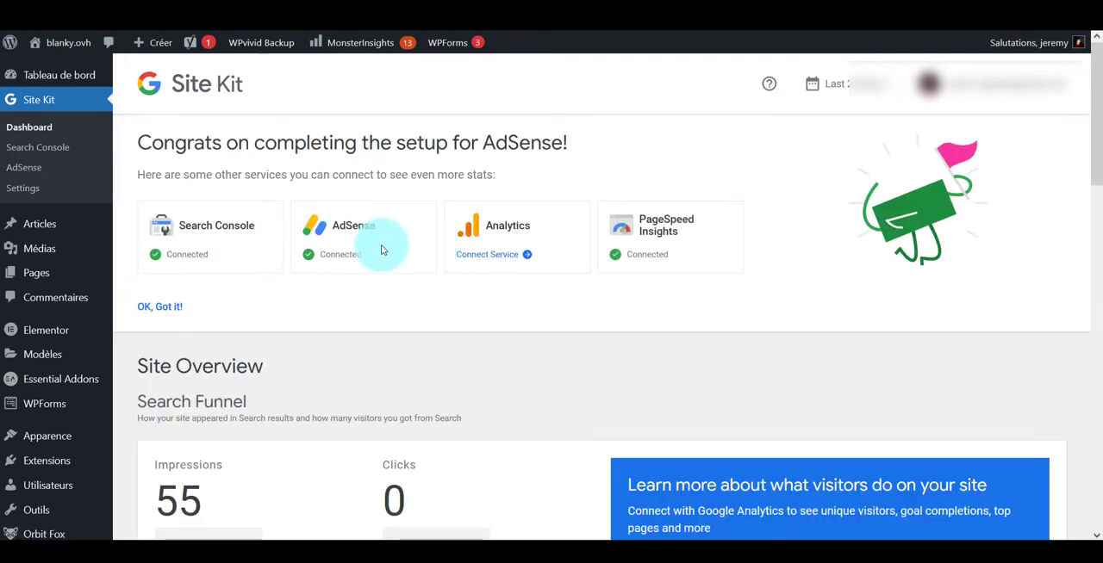
click(17, 167)
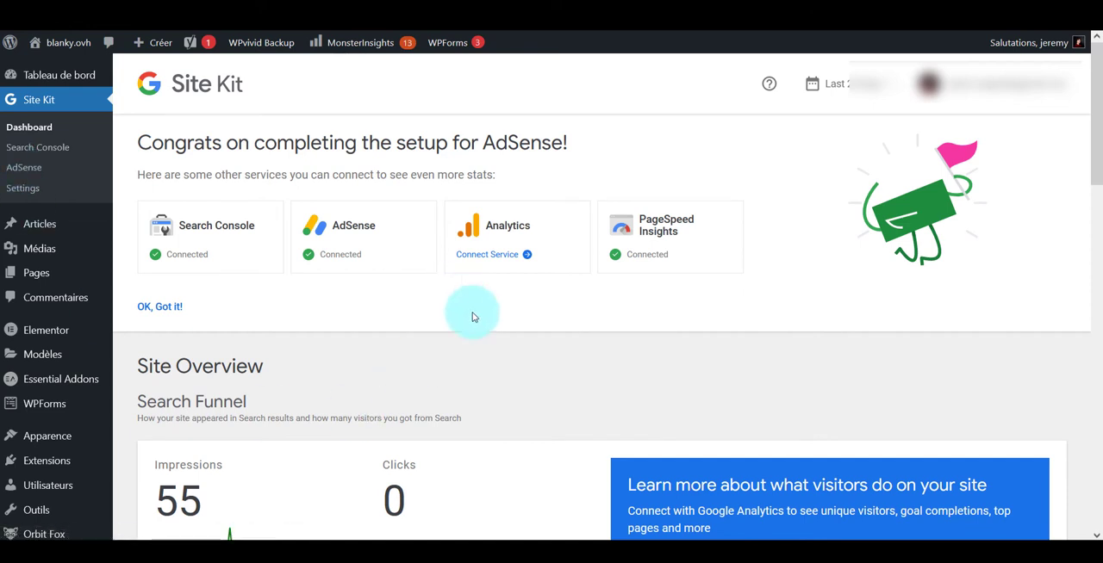
click(47, 198)
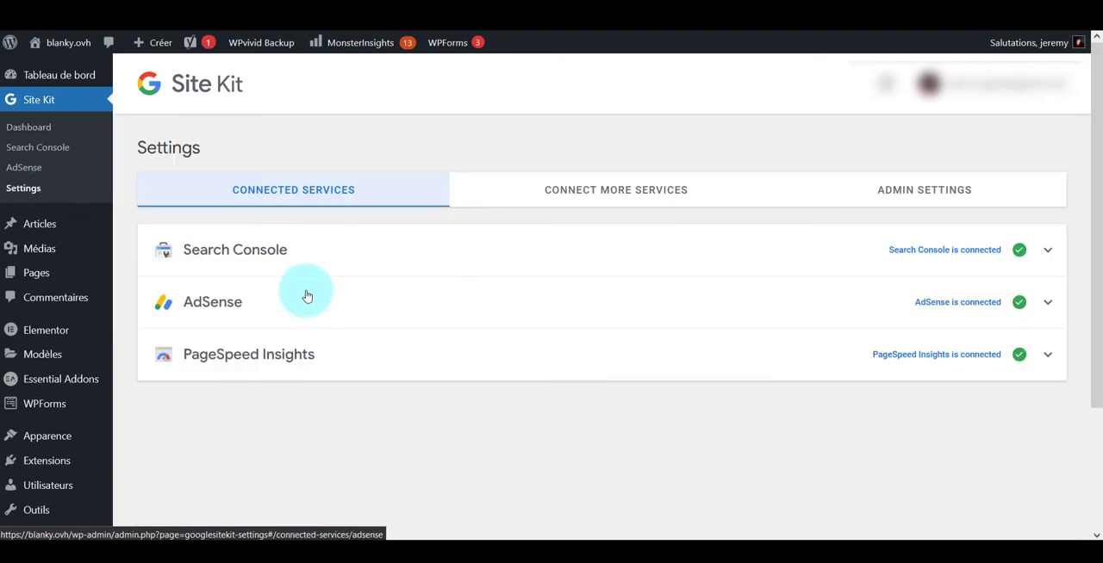
Open the connected AdSense service for editing and review its code placement and ad exclusion options
click(308, 293)
scroll(591, 296, down, 2)
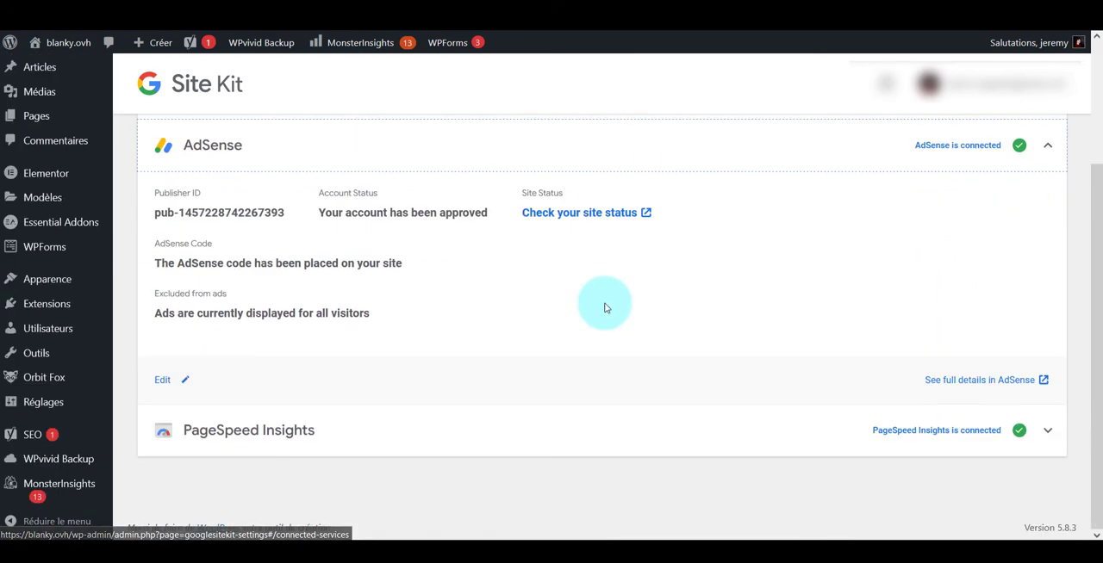
click(185, 377)
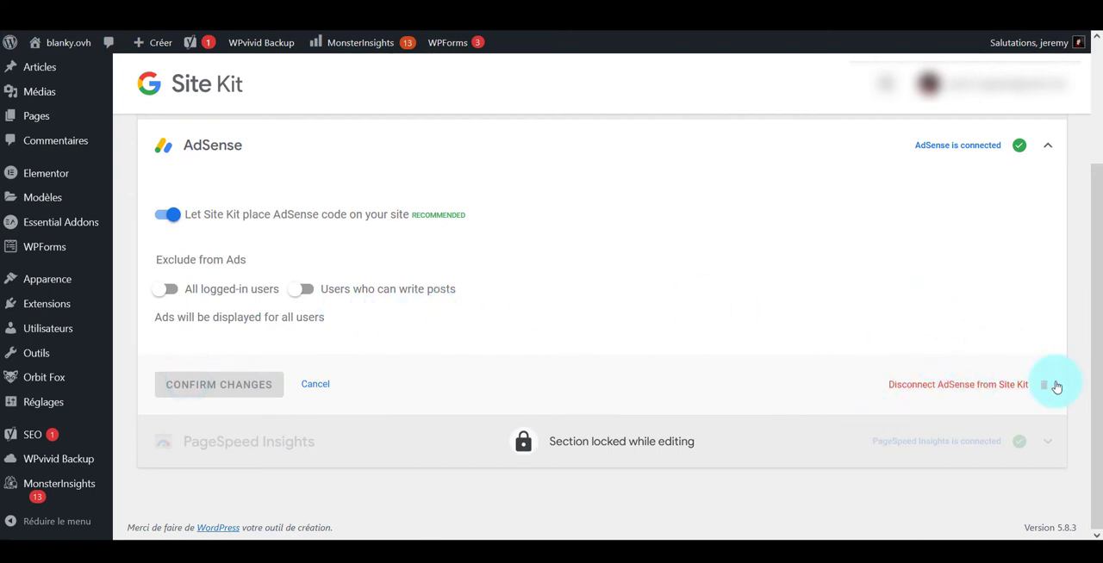
scroll(216, 207, up, 3)
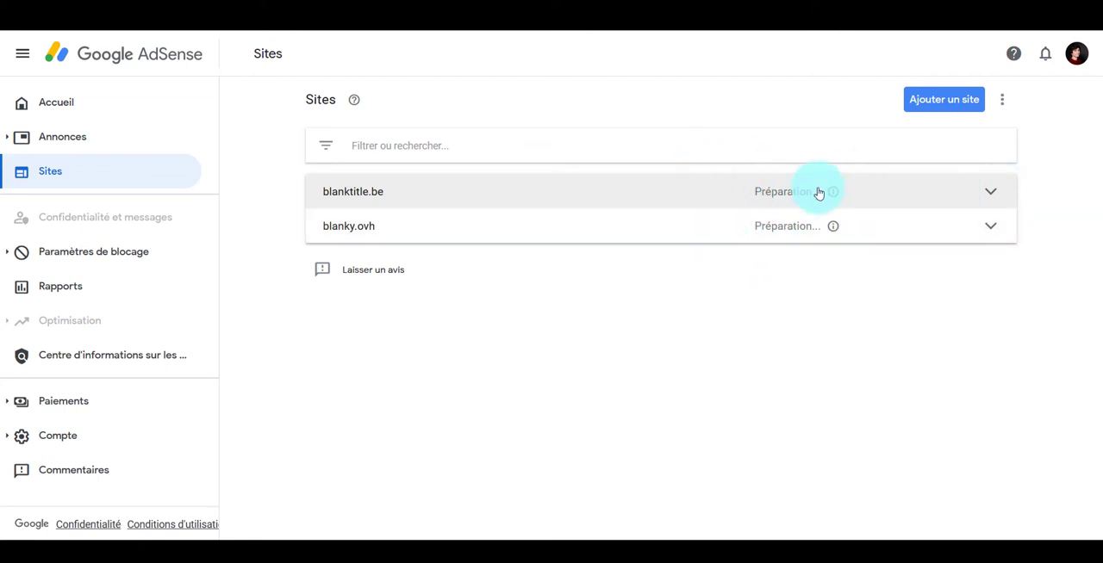
Switch to Google AdSense, check the review details of blanktitle.be in the site list and go to the ads overview
click(911, 195)
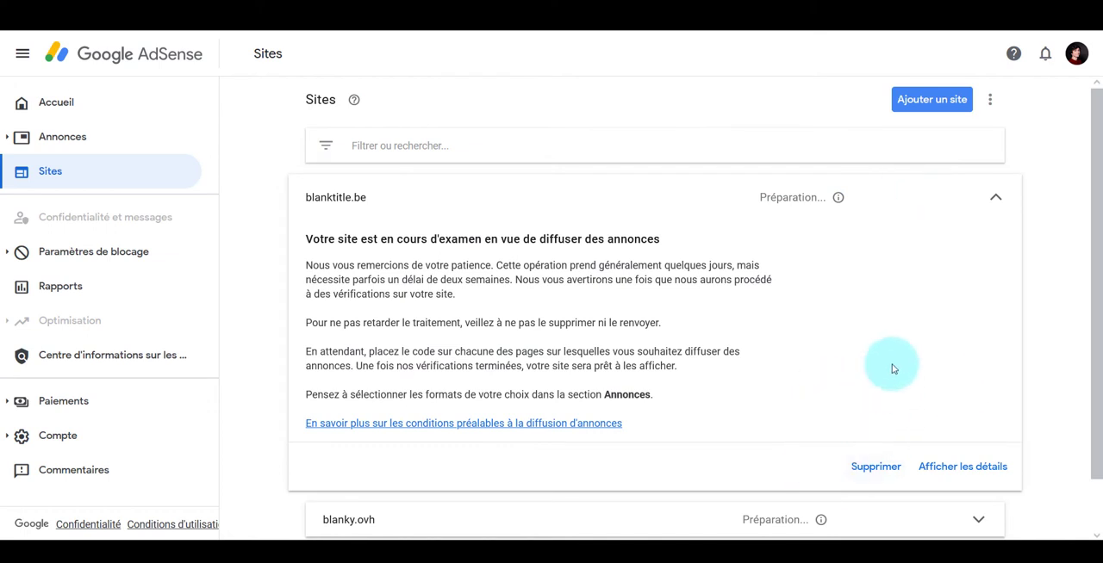
click(914, 211)
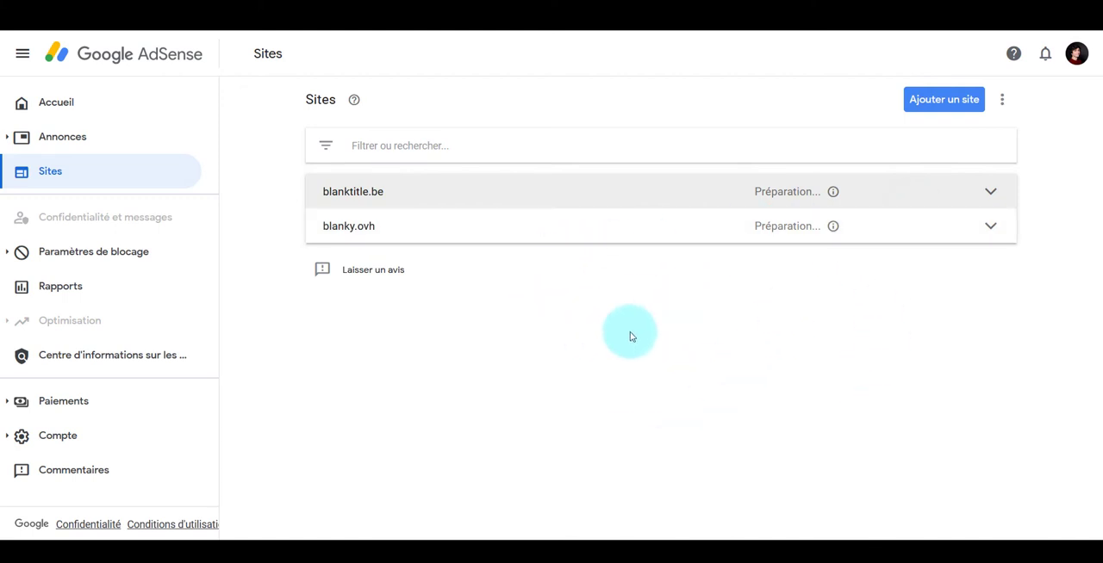
click(112, 141)
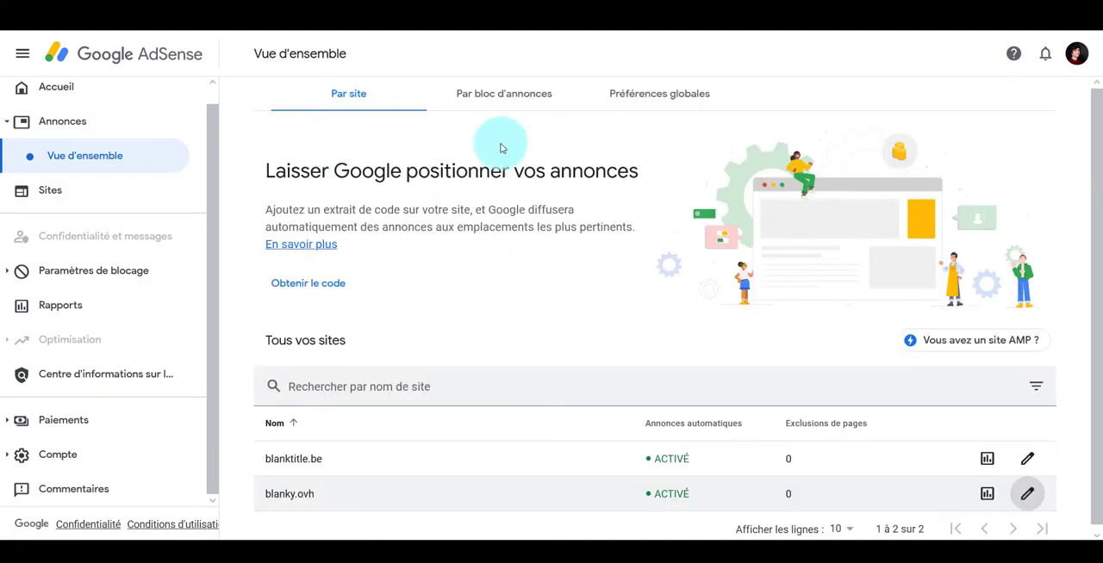
Create a responsive display ad unit named Sidebar in square format, after previewing the horizontal and vertical formats
click(529, 93)
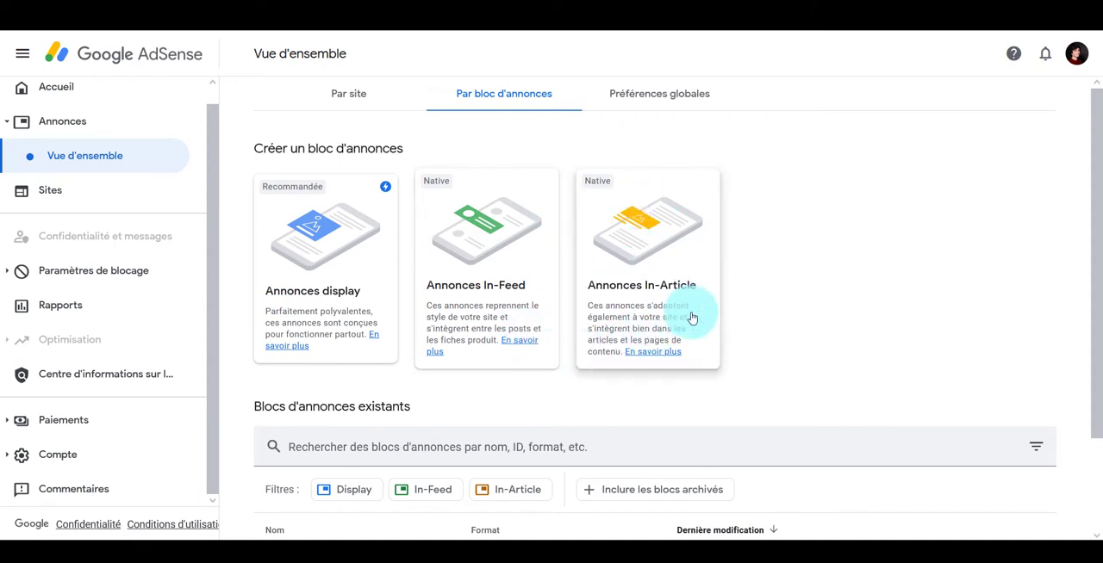
click(292, 252)
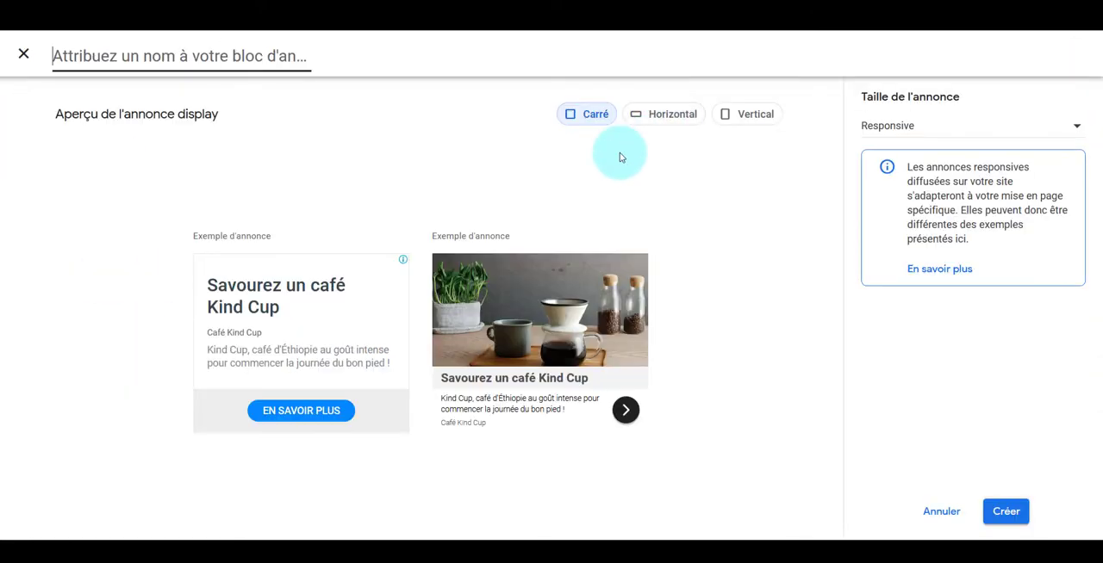
click(661, 118)
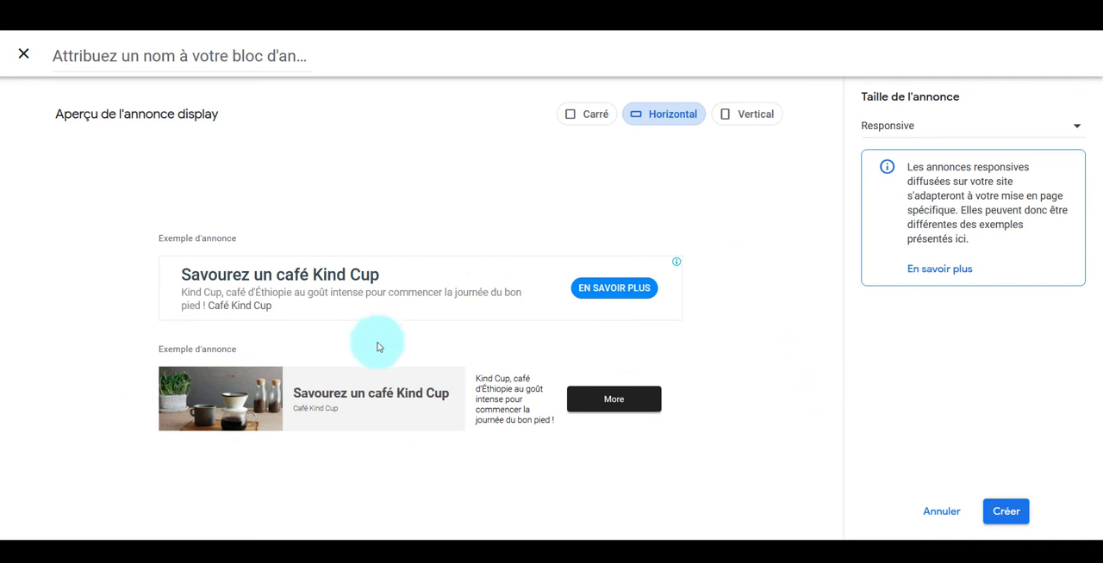
click(749, 115)
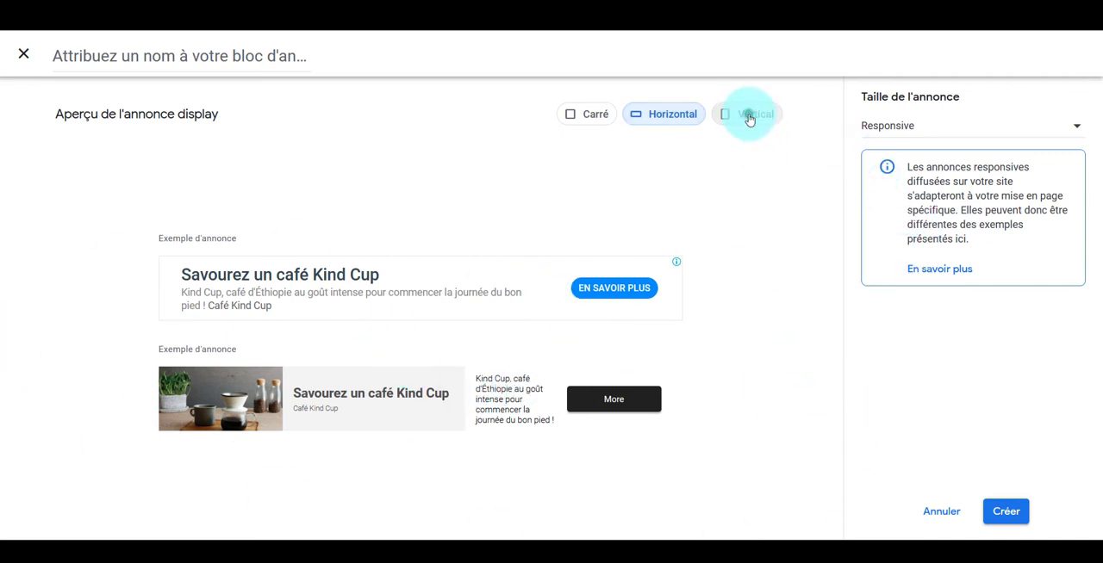
scroll(305, 339, down, 2)
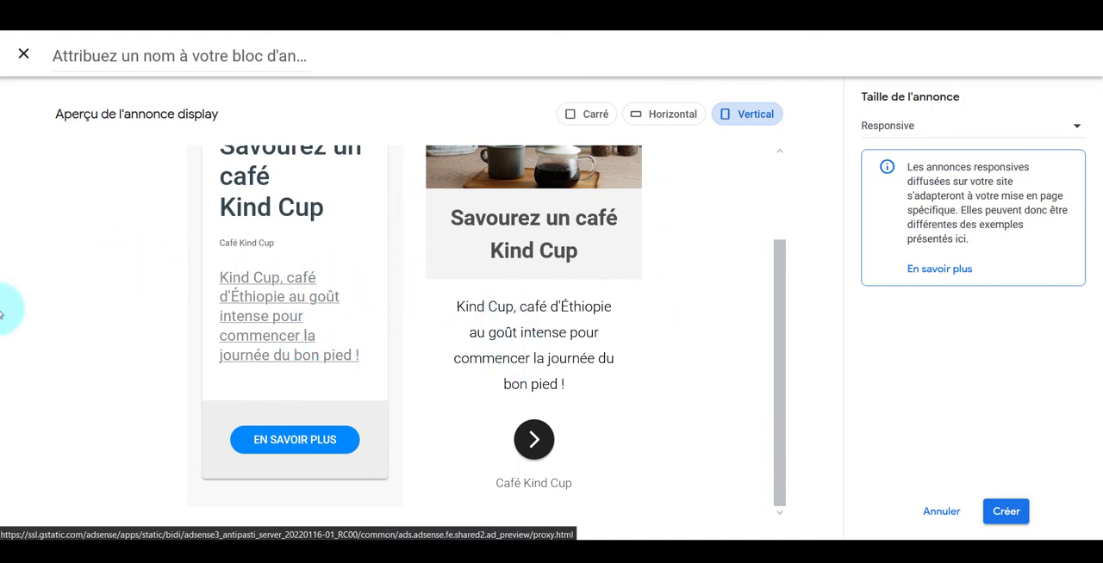
click(597, 118)
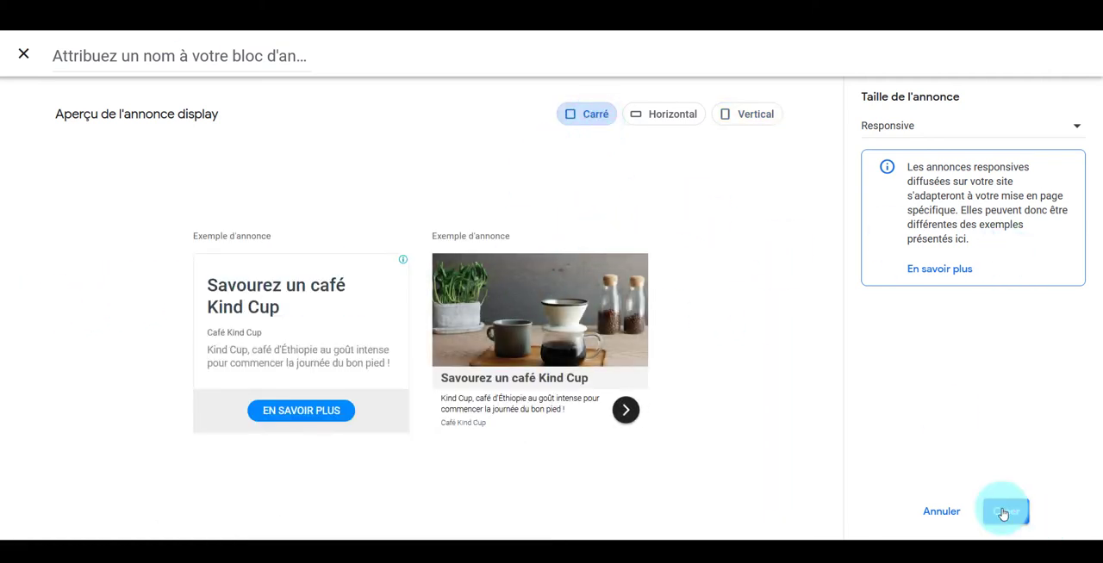
click(196, 62)
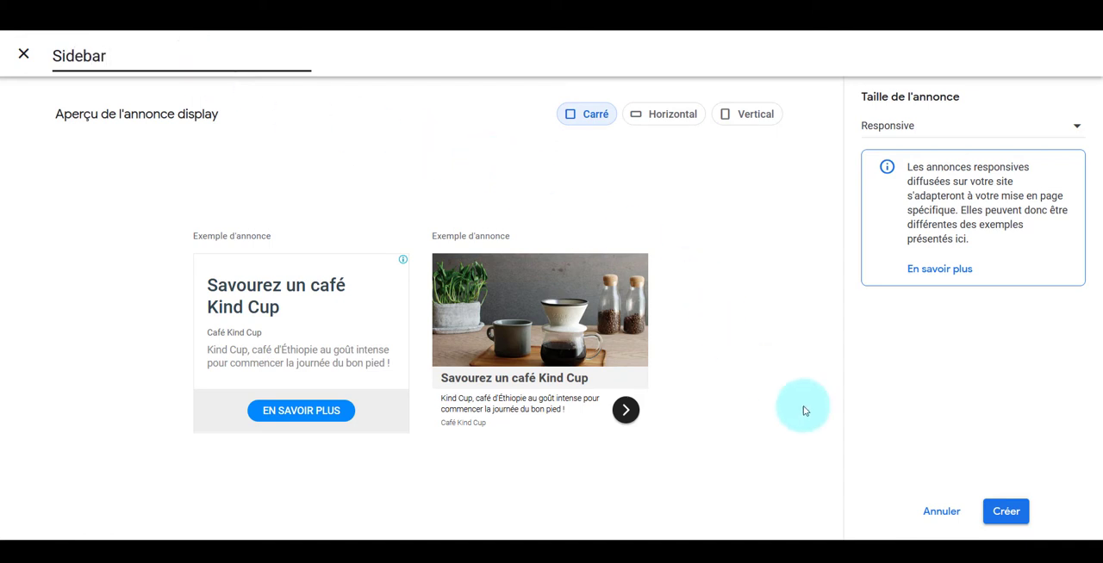
click(1014, 517)
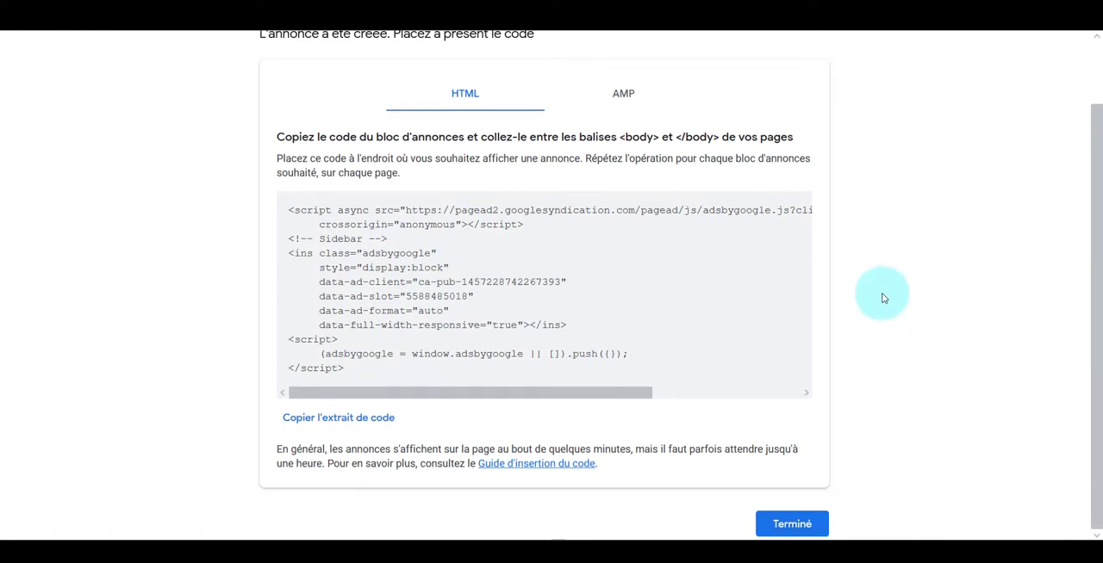
Compare the AMP and HTML code of the Sidebar ad unit and copy the HTML snippet
scroll(775, 241, up, 1)
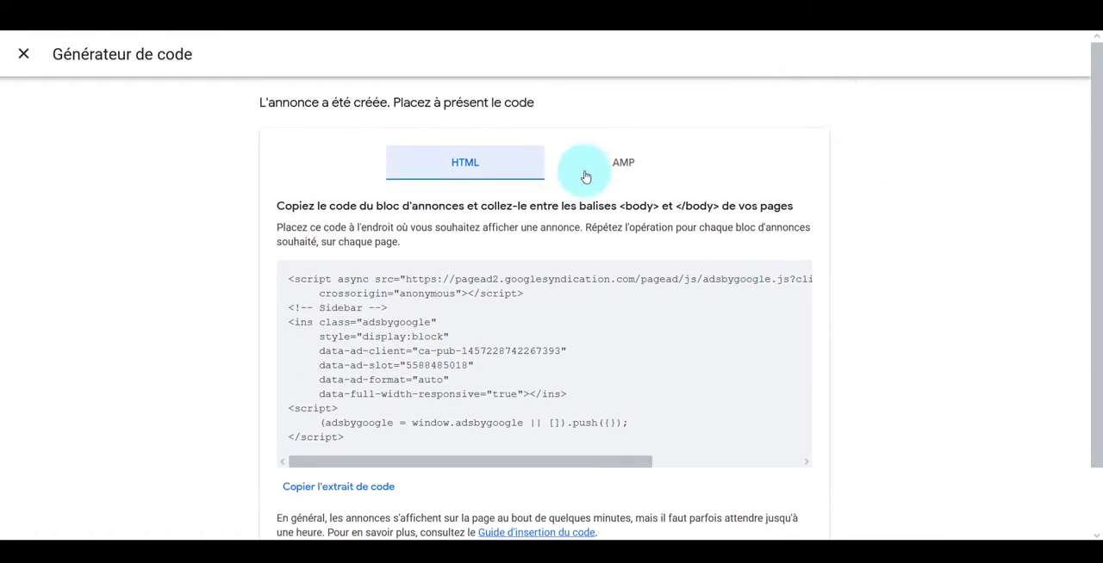
click(635, 168)
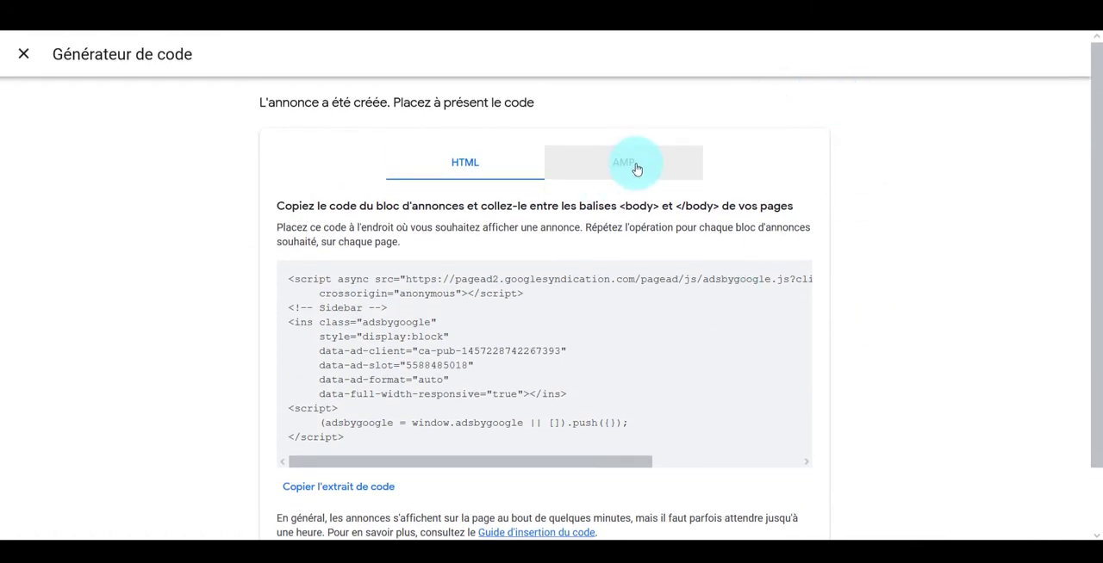
click(636, 169)
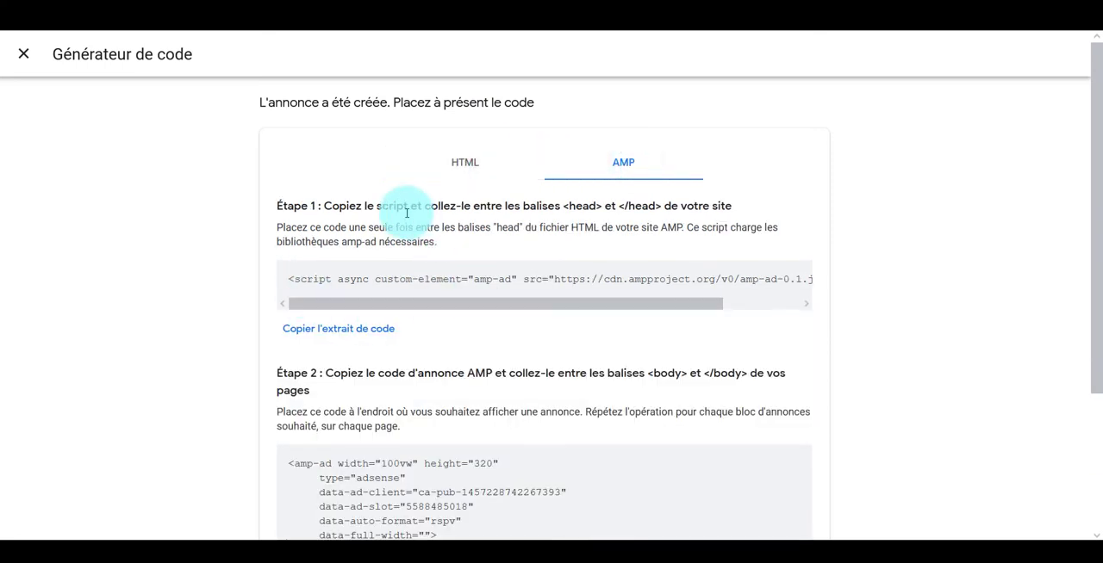
click(472, 182)
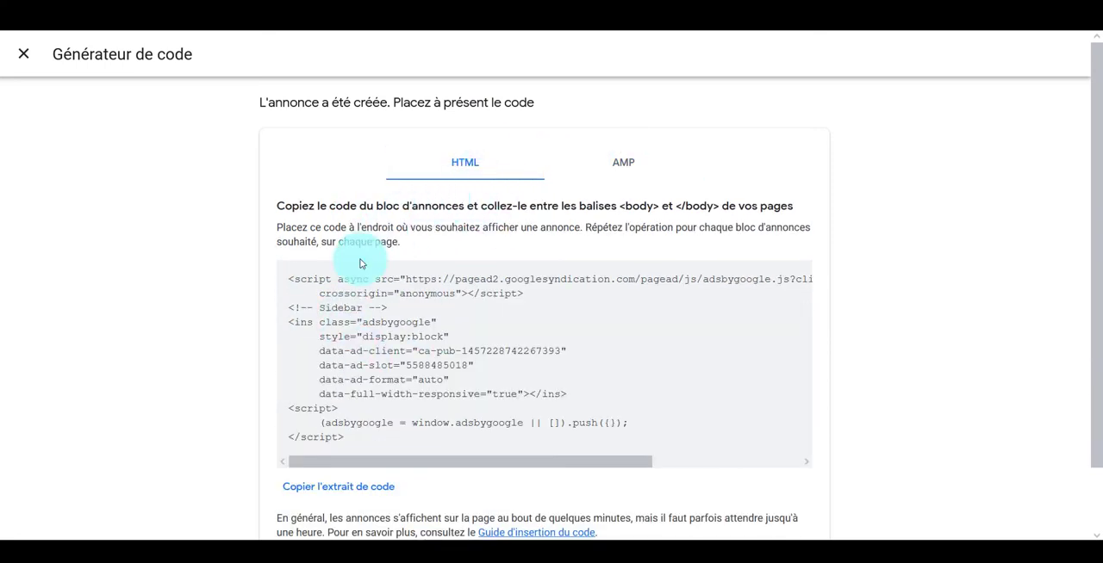
scroll(362, 259, down, 1)
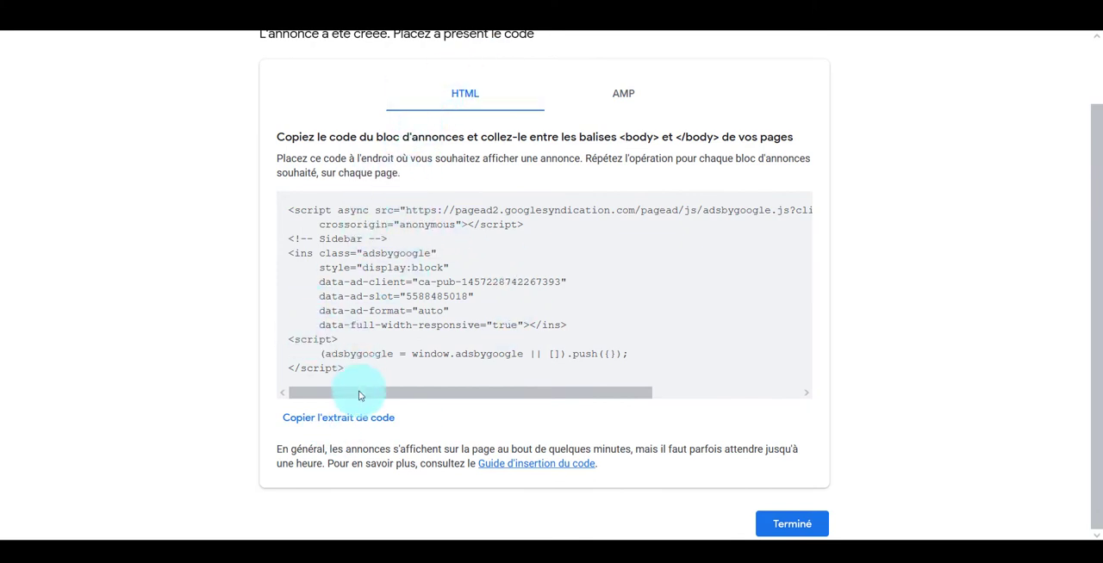
click(360, 418)
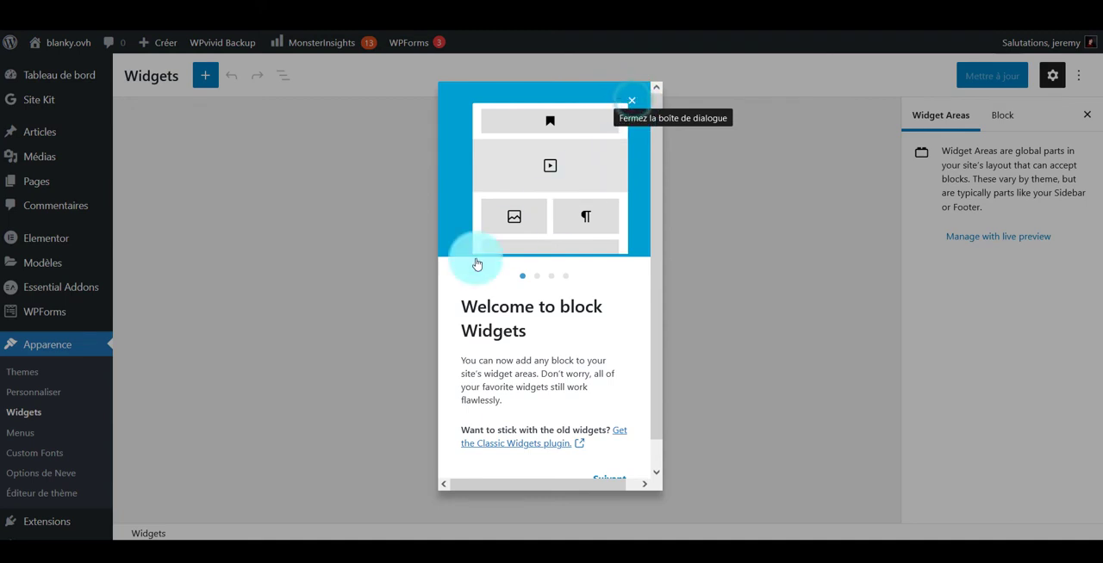
Dismiss the welcome dialog of the WordPress Widgets page and view the sidebar of an article on the live site
click(629, 102)
click(299, 39)
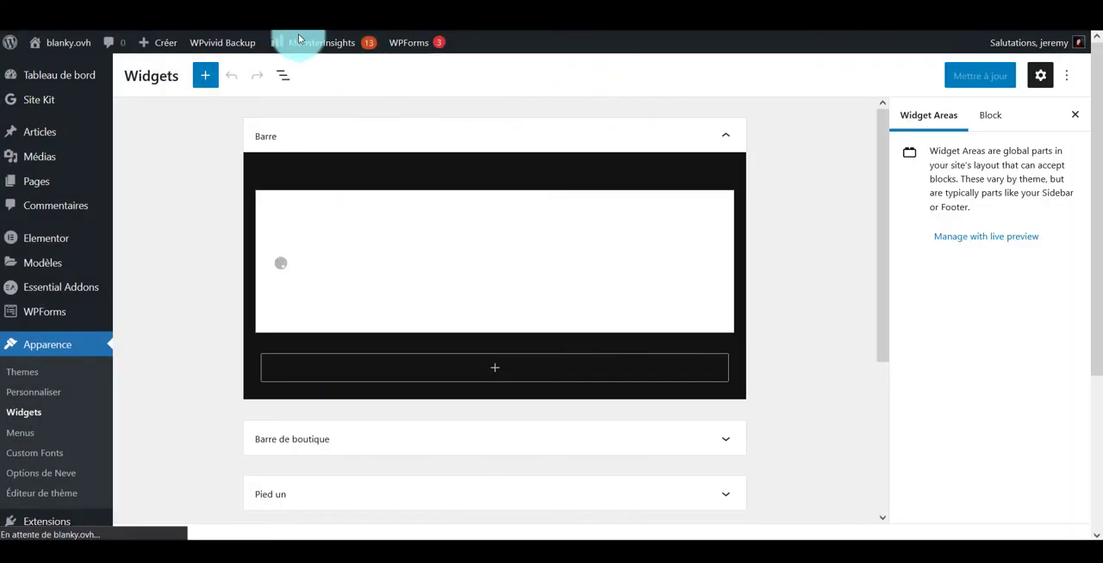
right_click(44, 43)
click(58, 50)
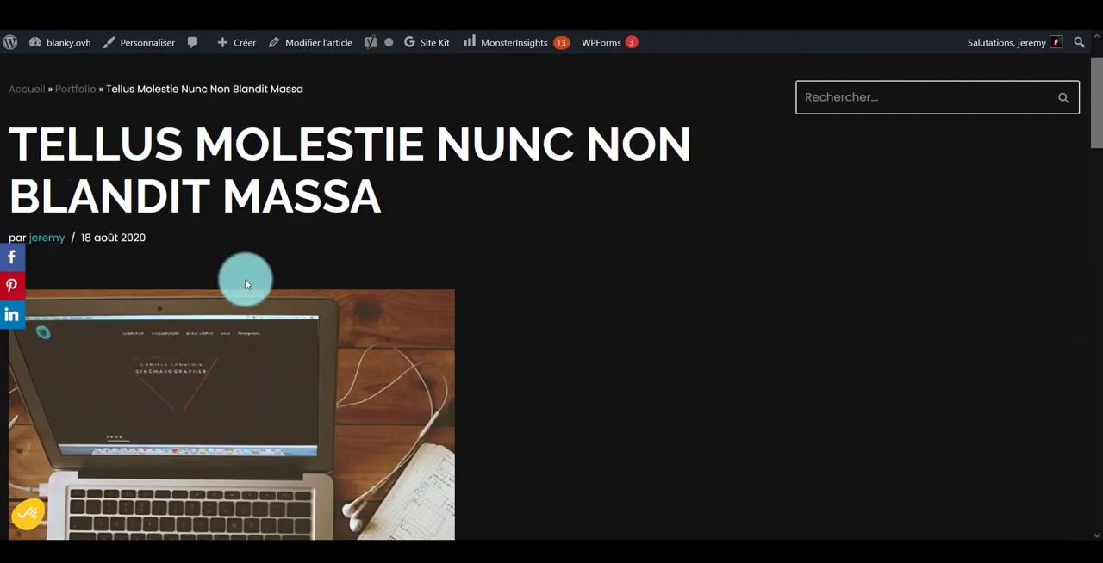
scroll(244, 279, down, 3)
scroll(244, 279, up, 5)
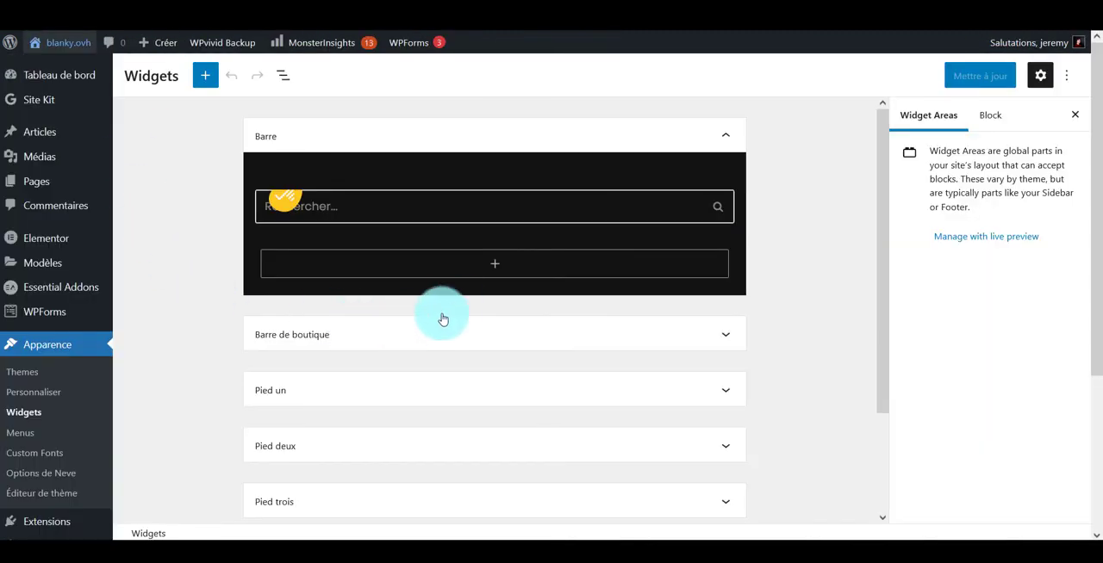
Add a Custom HTML block containing the copied Sidebar ad code to the Barre widget area and update the widgets
click(481, 264)
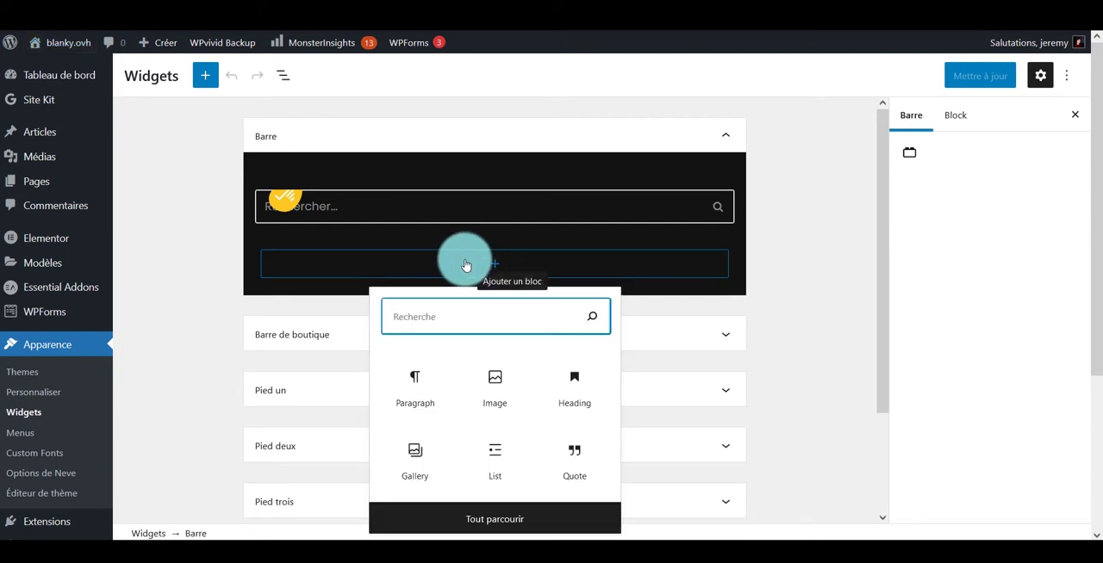
text(html)
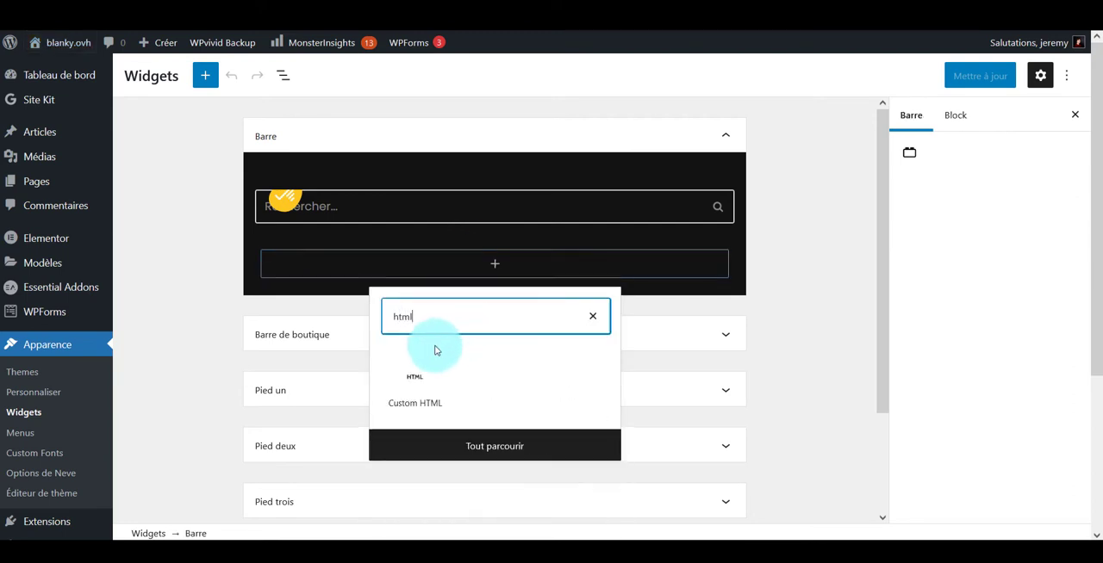
click(421, 379)
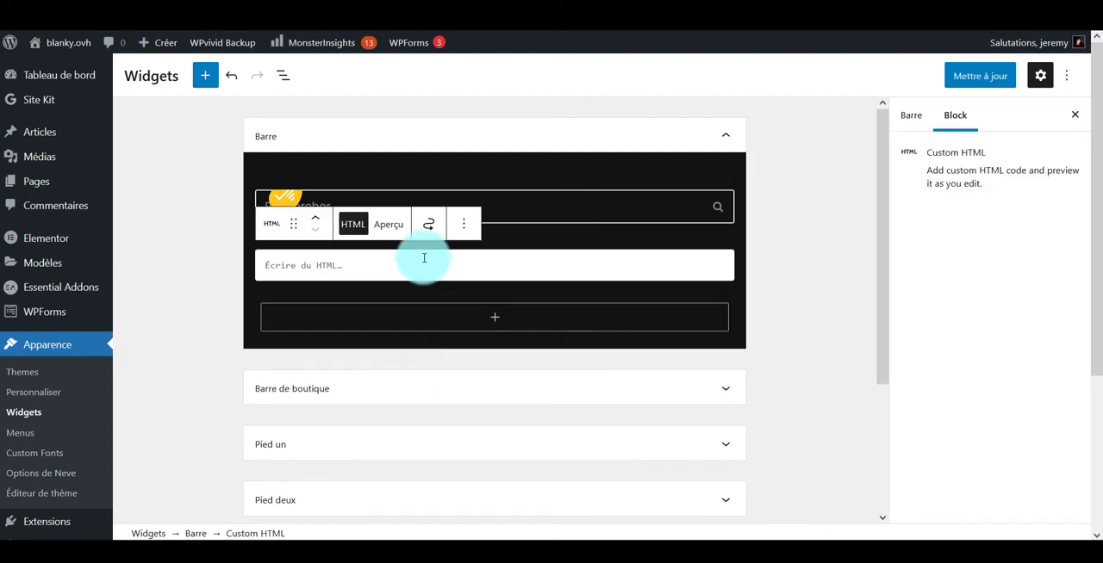
key(ctrl+v)
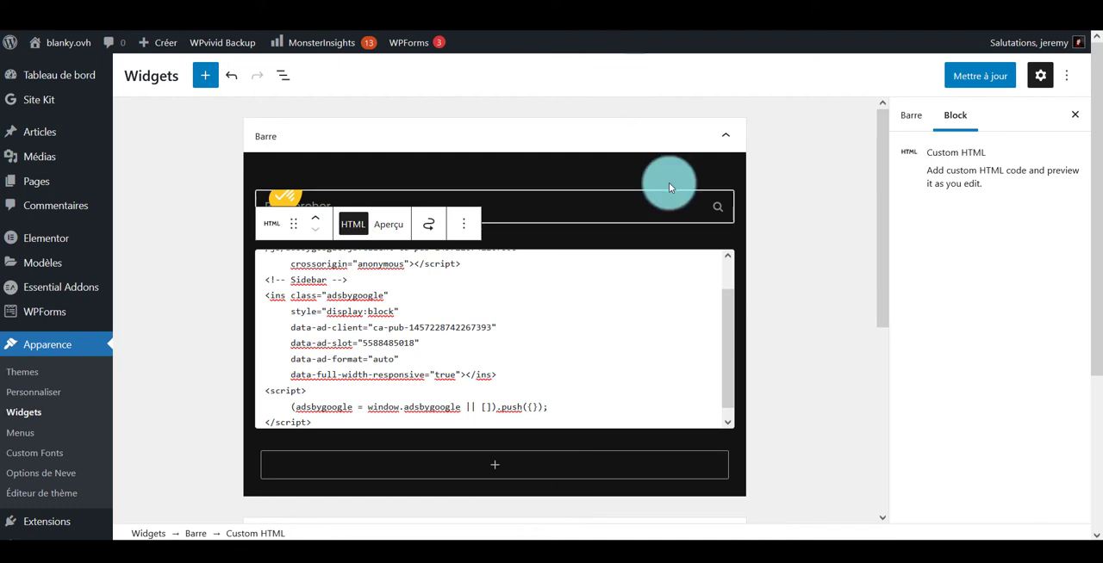
click(982, 75)
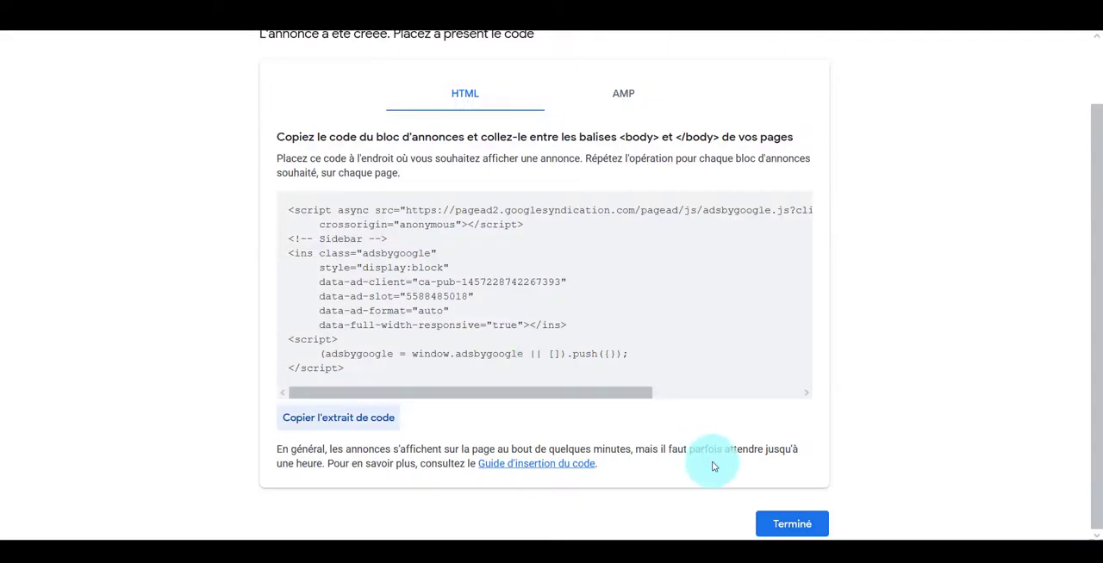
Switch back to AdSense, create an In-Article ad unit named Annonce article and save it to get its code
click(782, 531)
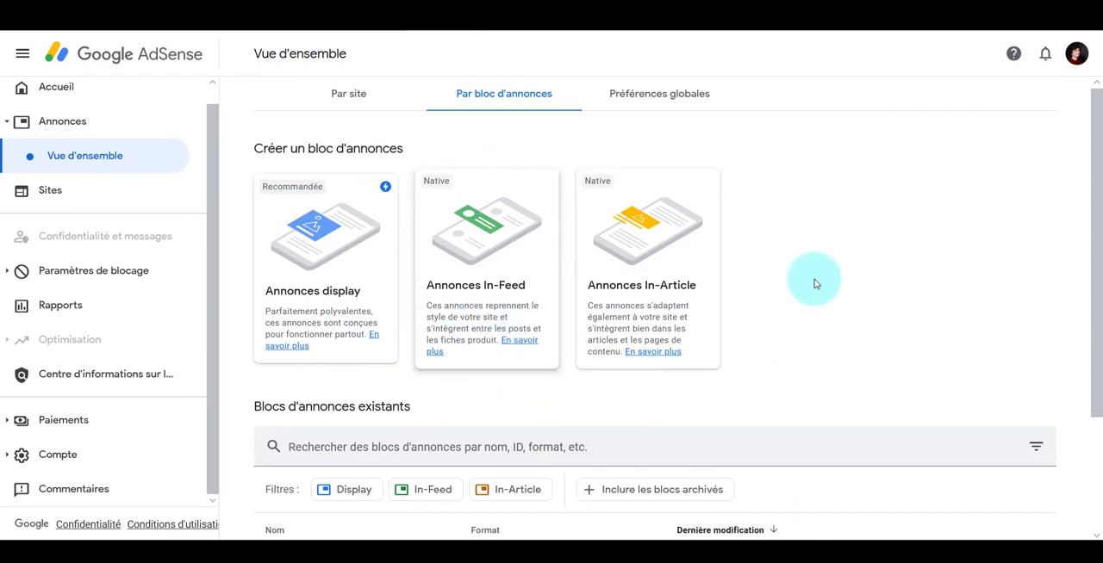
click(681, 250)
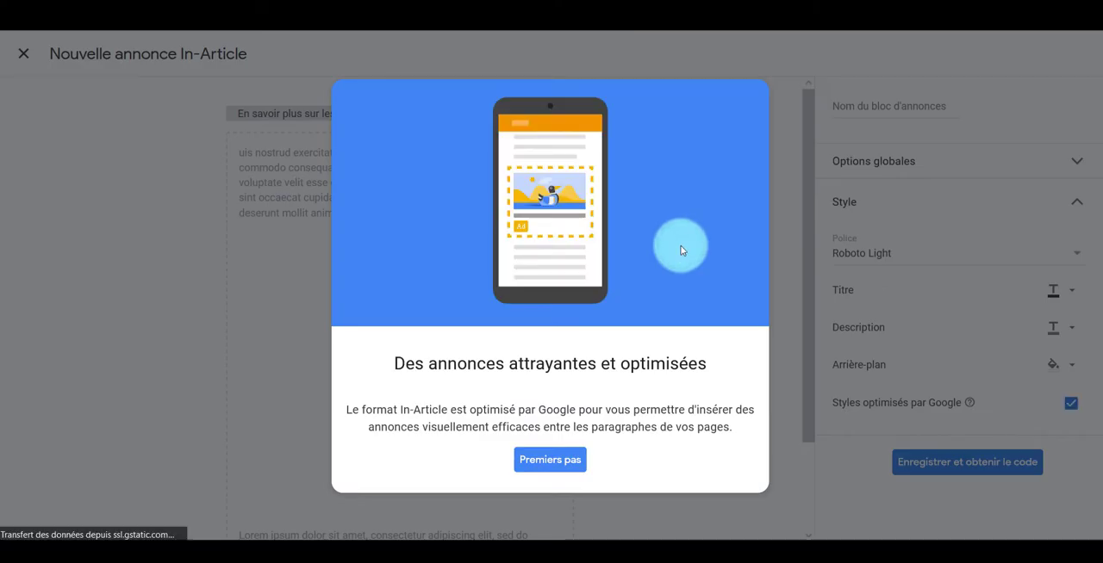
click(552, 459)
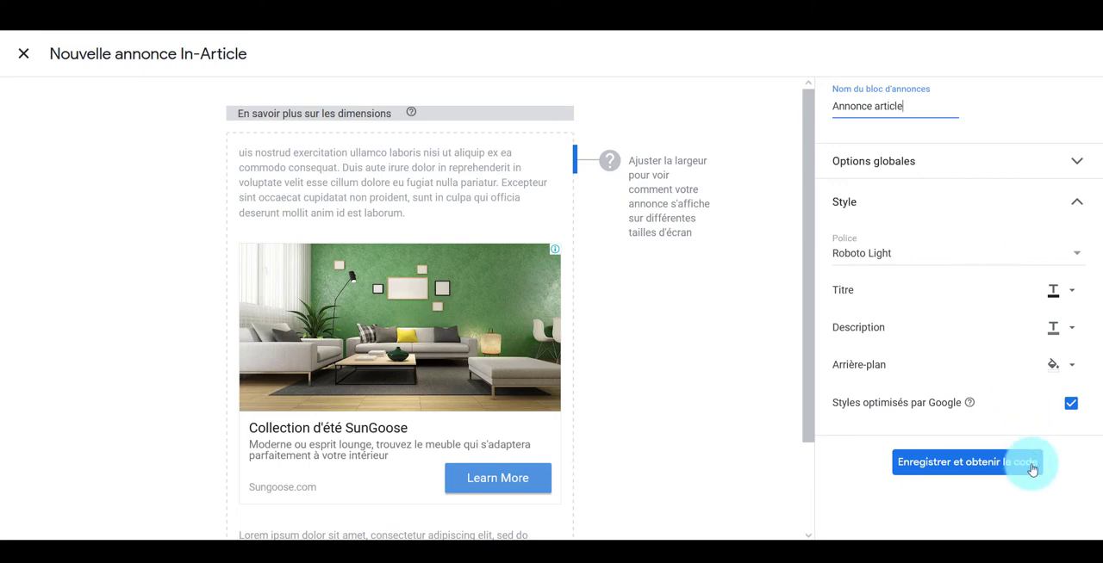
click(1017, 470)
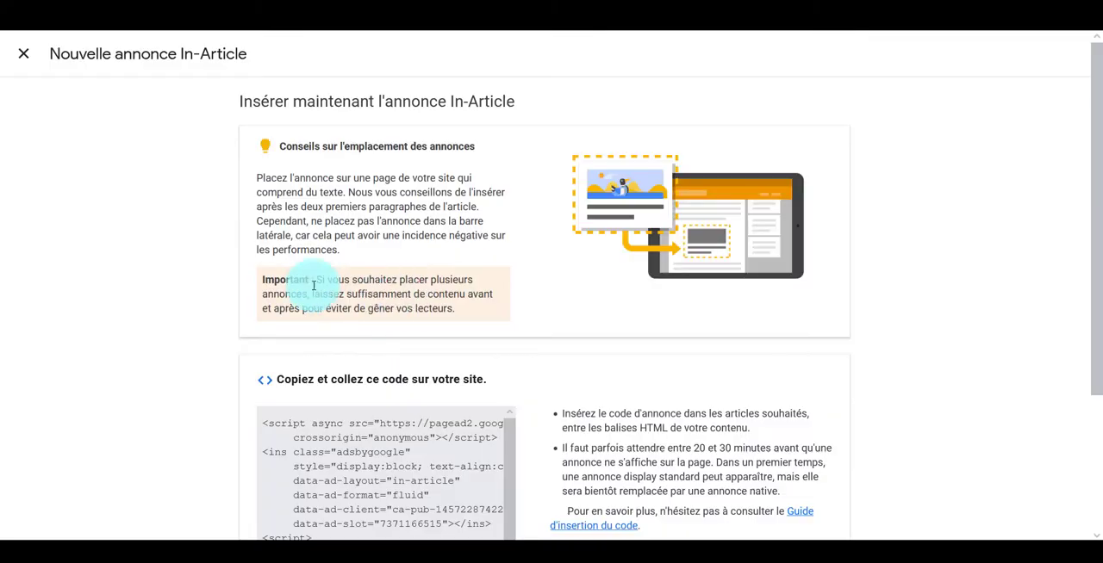
Go to the list of all articles and open Tellus Molestie Nunc Non Blandit Massa for editing and Elementum Curabitur Vitaenunc Sedvelit with Elementor
scroll(238, 326, down, 3)
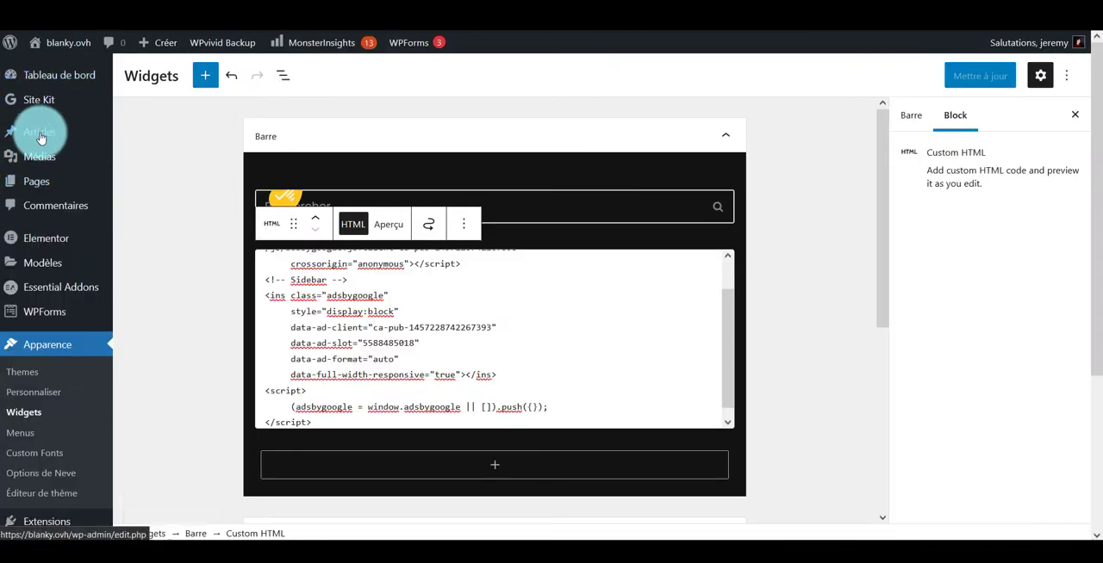
mouse_move(41, 141)
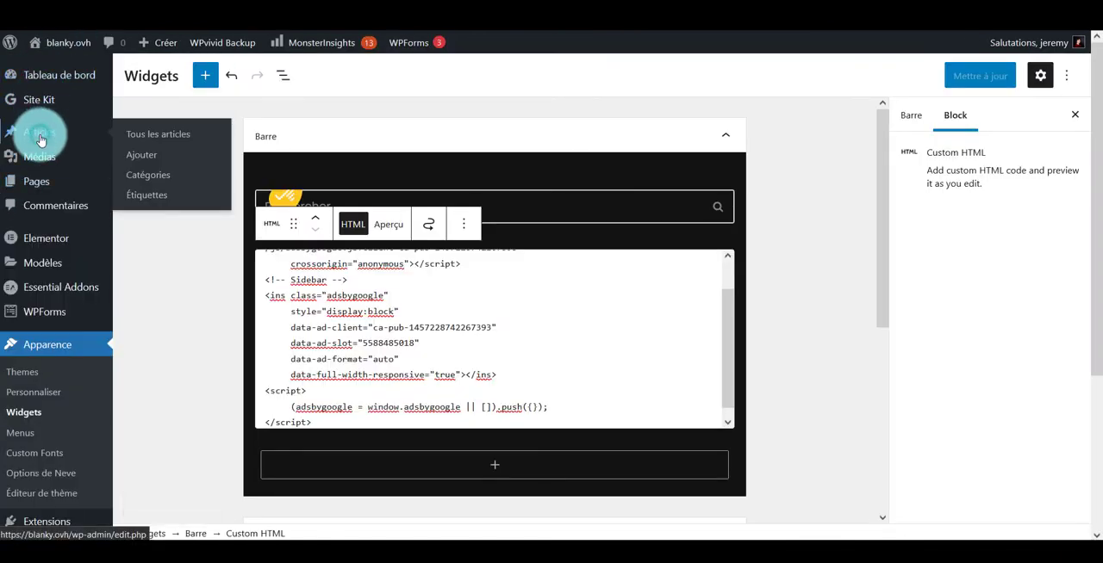
click(187, 140)
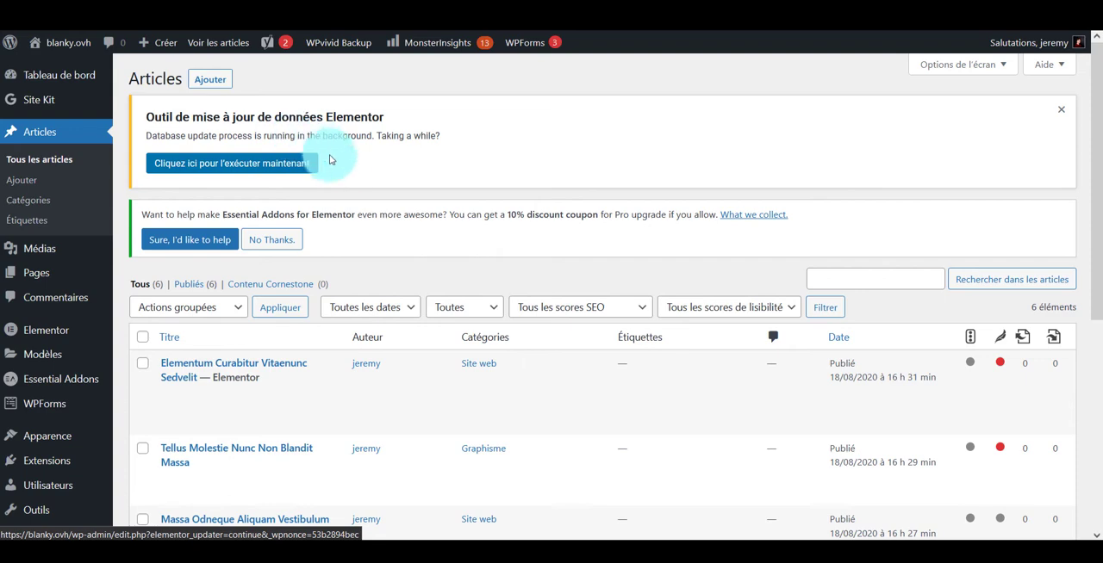
scroll(317, 203, down, 3)
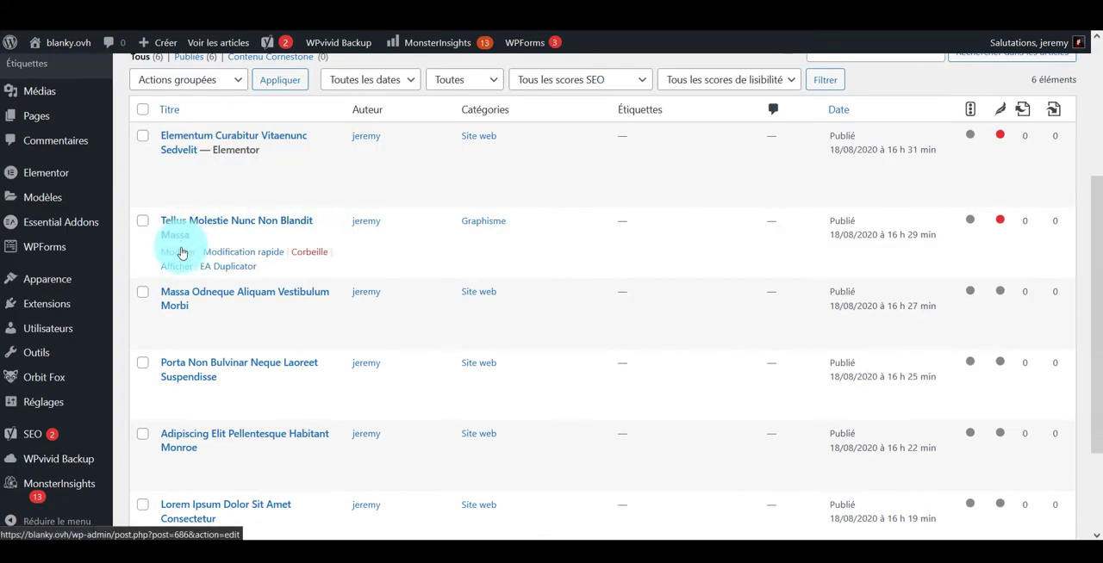
right_click(181, 252)
key(Escape)
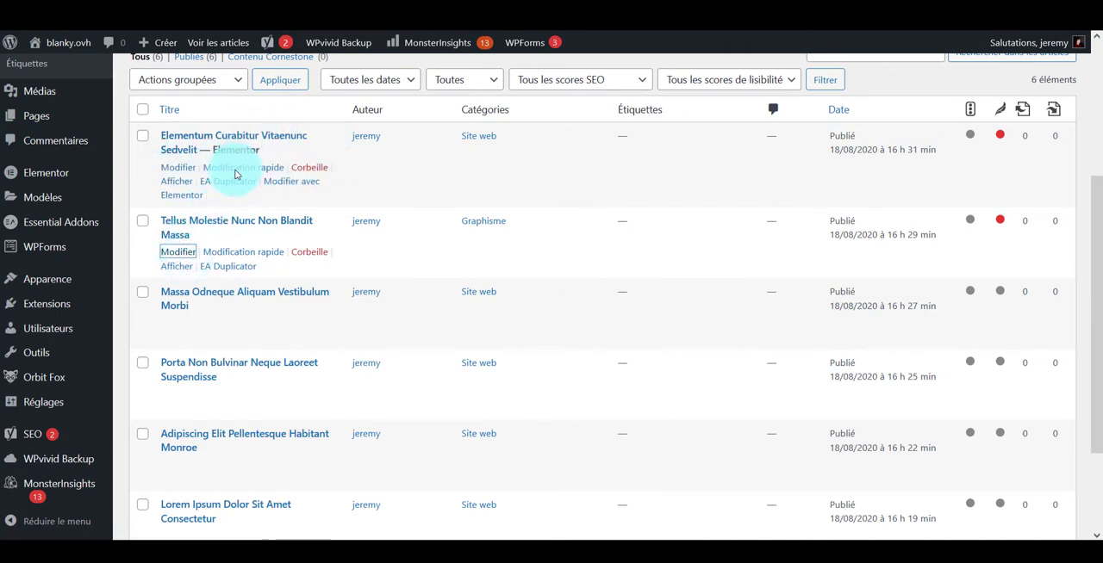
right_click(182, 198)
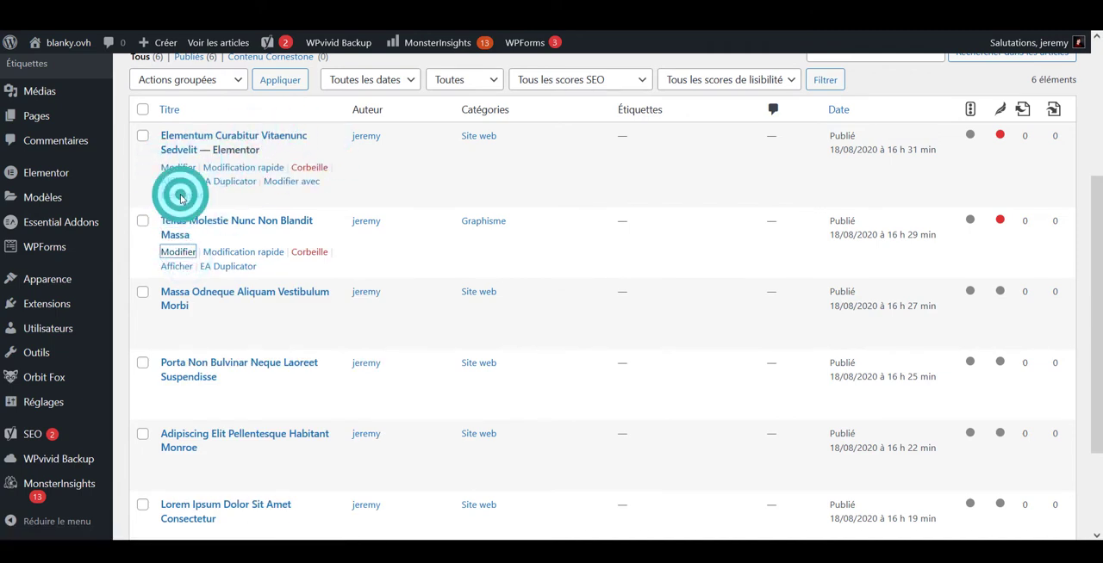
click(182, 198)
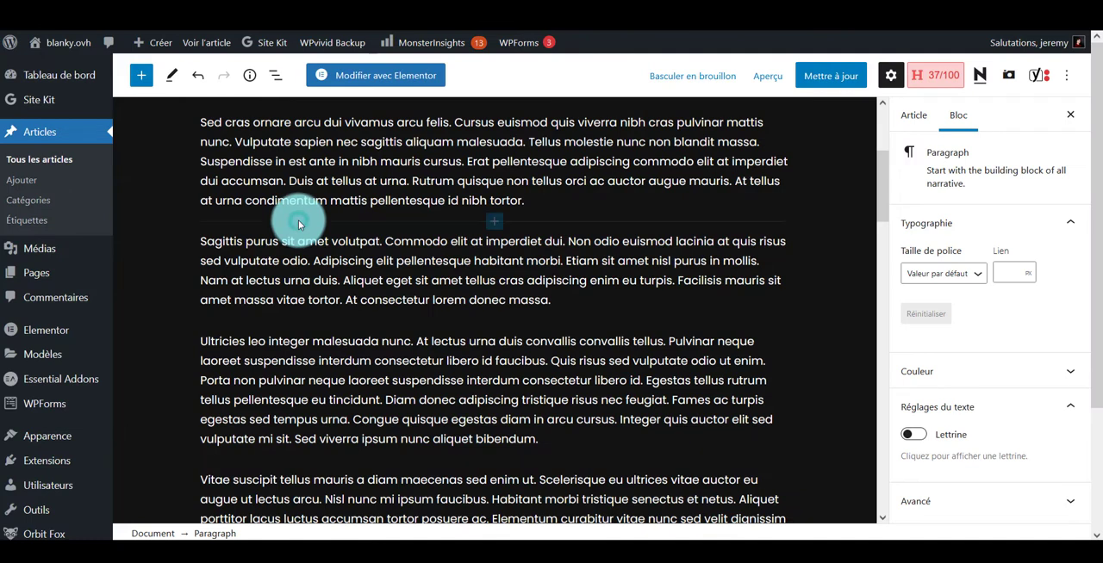
Insert a Custom HTML block with the In-Article ad code before the "Sagittis purus" paragraph, preview it and update the article
click(491, 227)
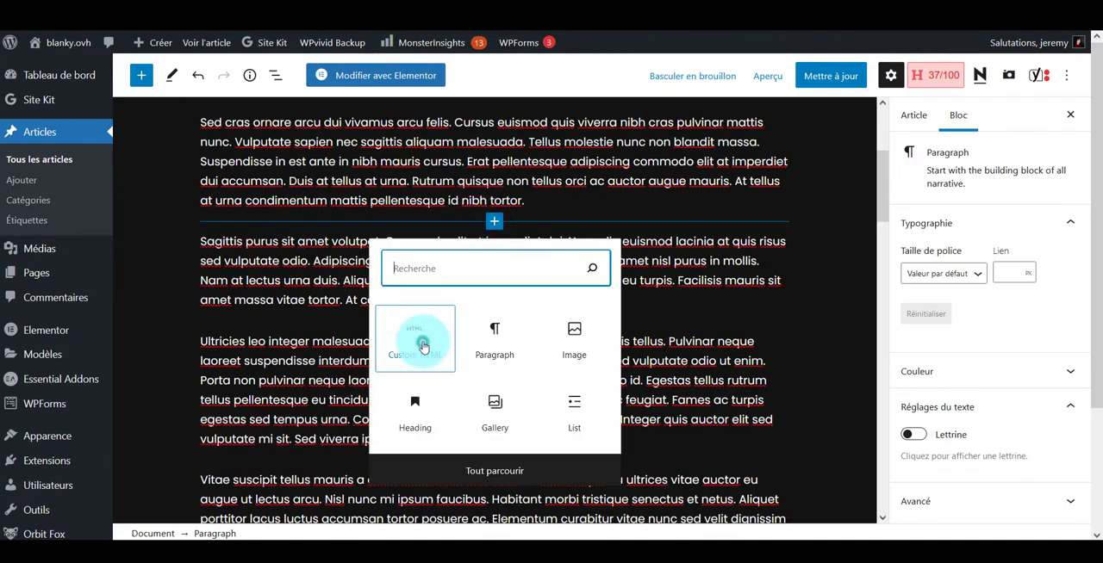
click(423, 345)
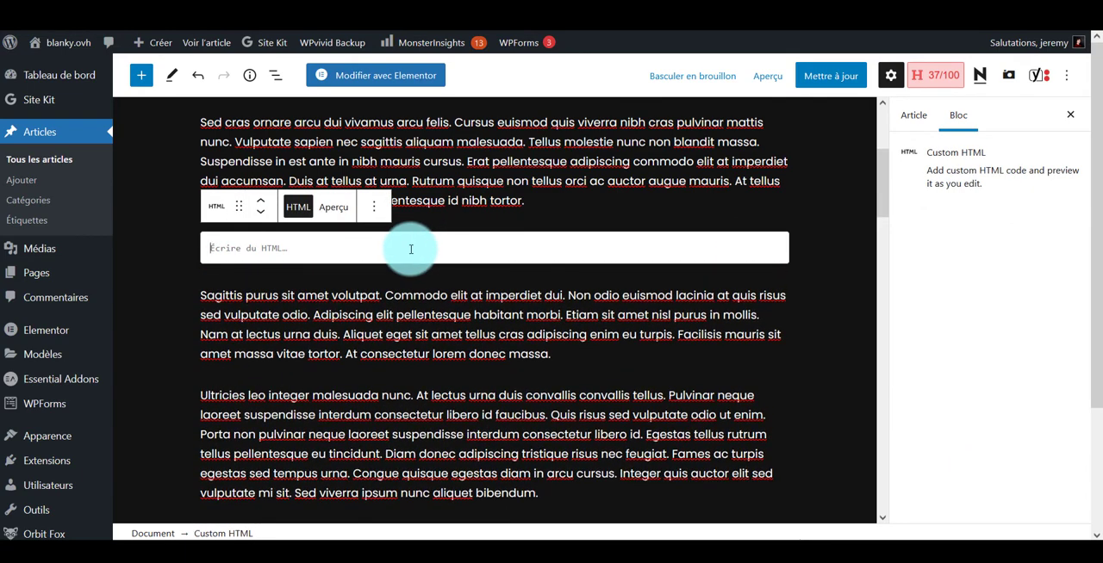
key(ctrl+v)
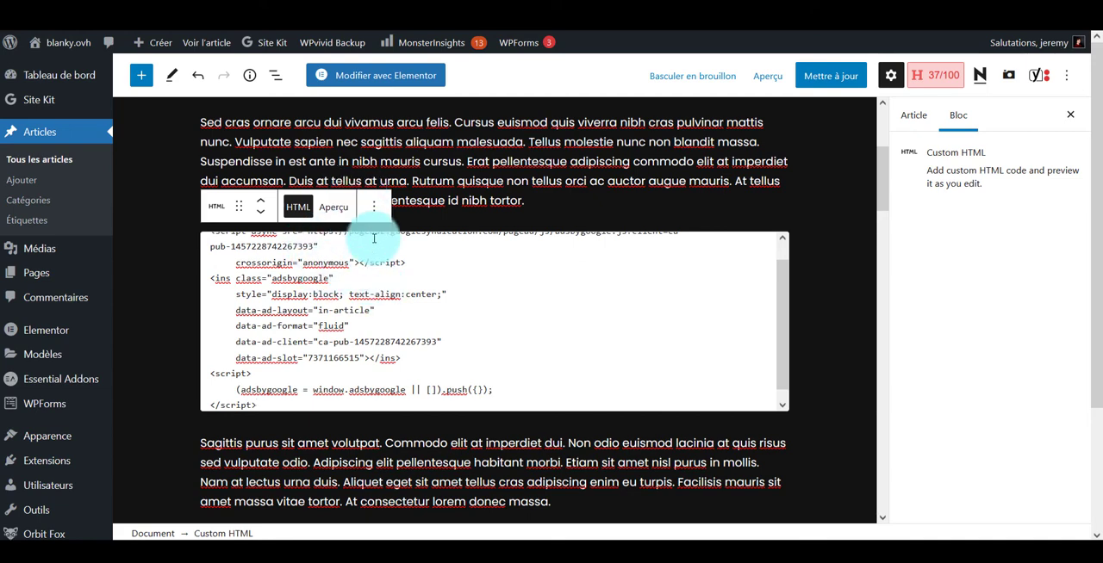
click(341, 211)
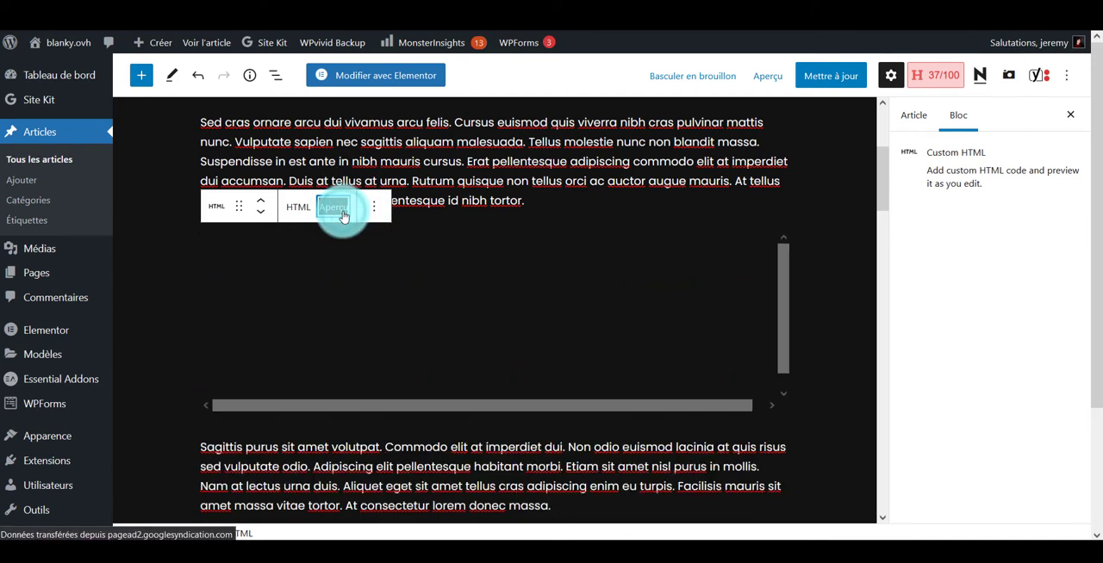
click(832, 79)
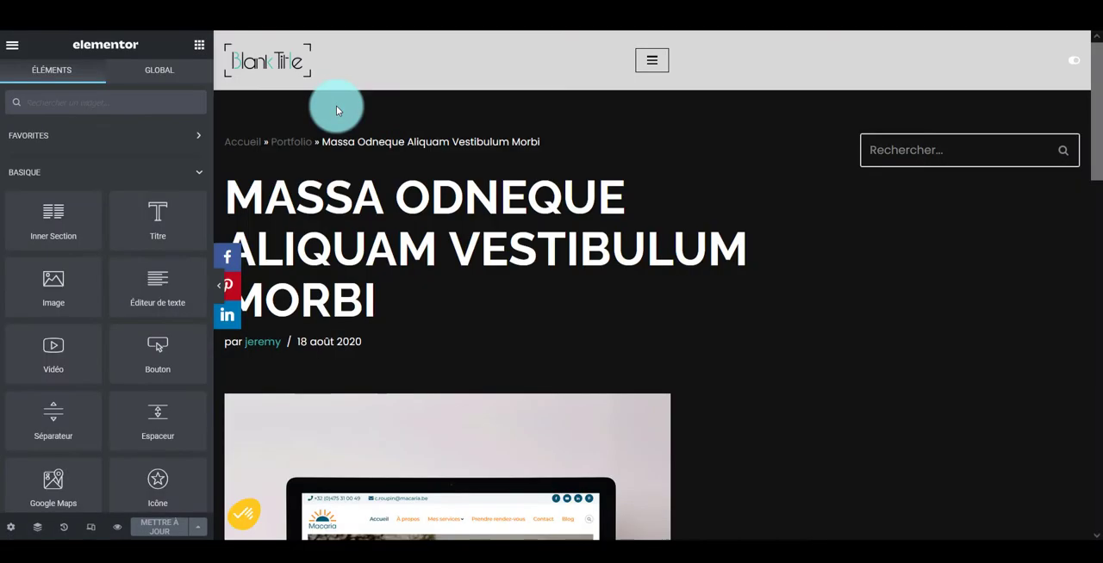
Duplicate the section containing the body text of the Massa Odneque Aliquam Vestibulum Morbi article in Elementor
scroll(336, 106, down, 3)
scroll(336, 105, down, 5)
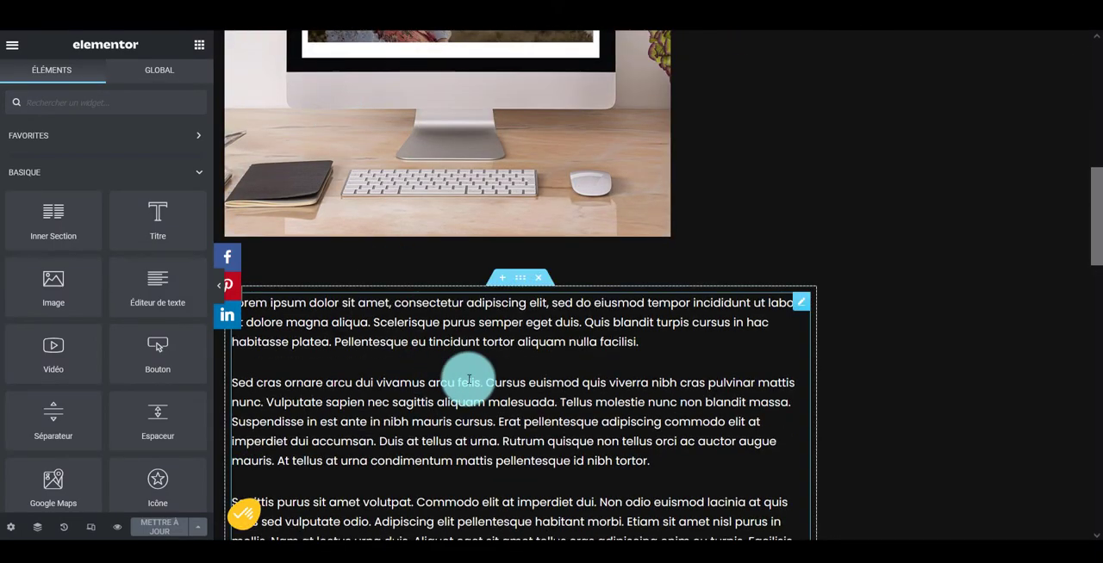
scroll(476, 307, down, 5)
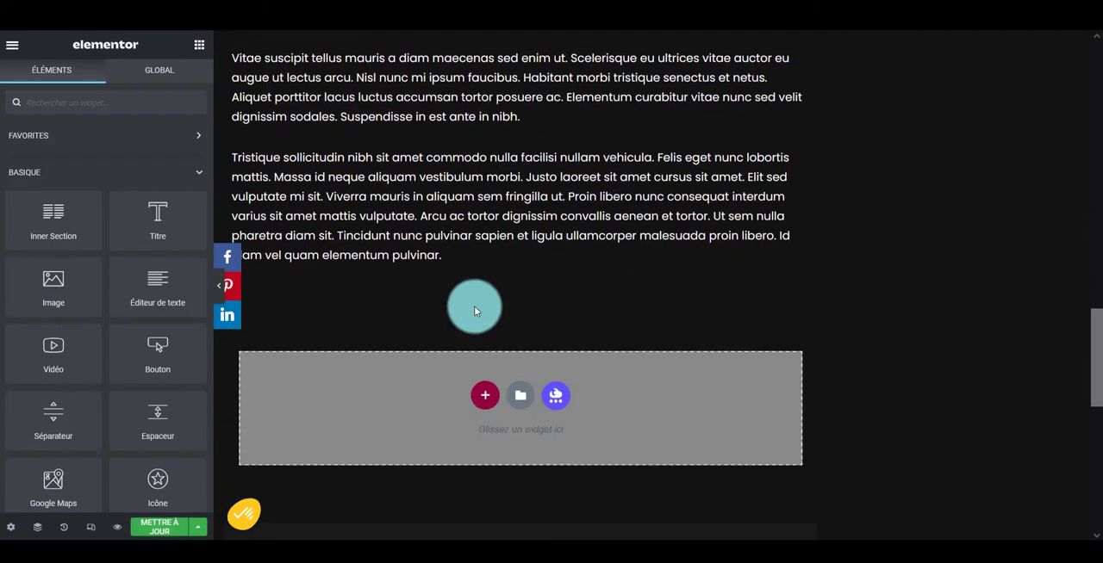
scroll(474, 305, up, 2)
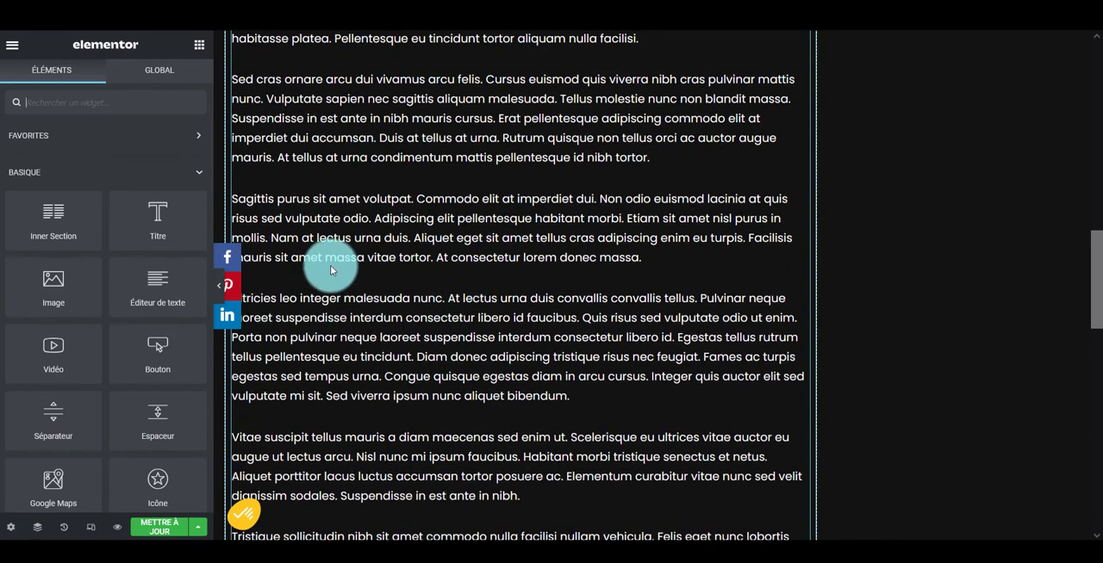
scroll(405, 289, up, 3)
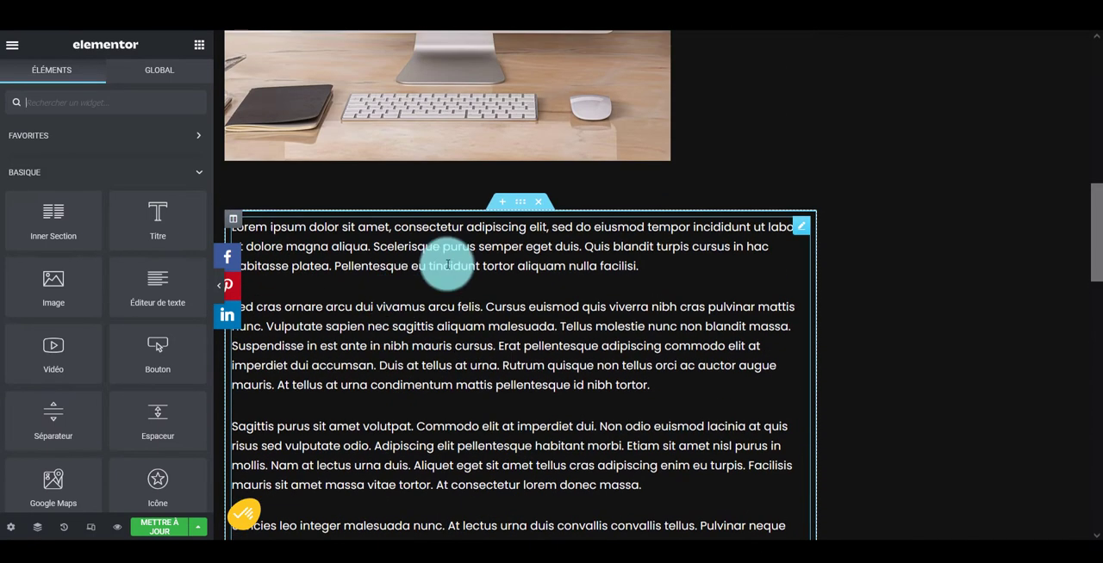
click(517, 200)
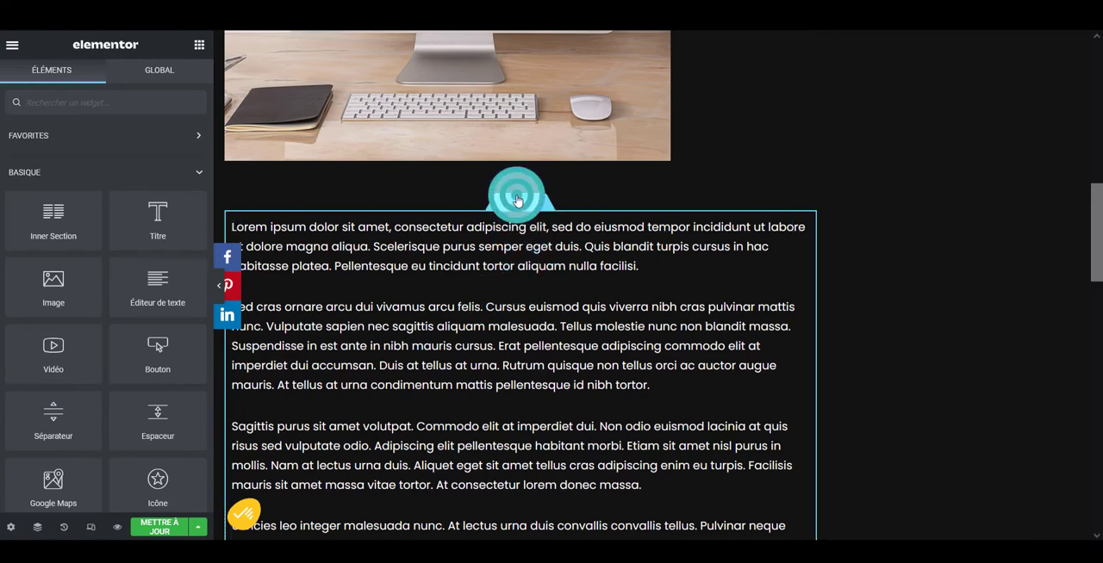
right_click(517, 200)
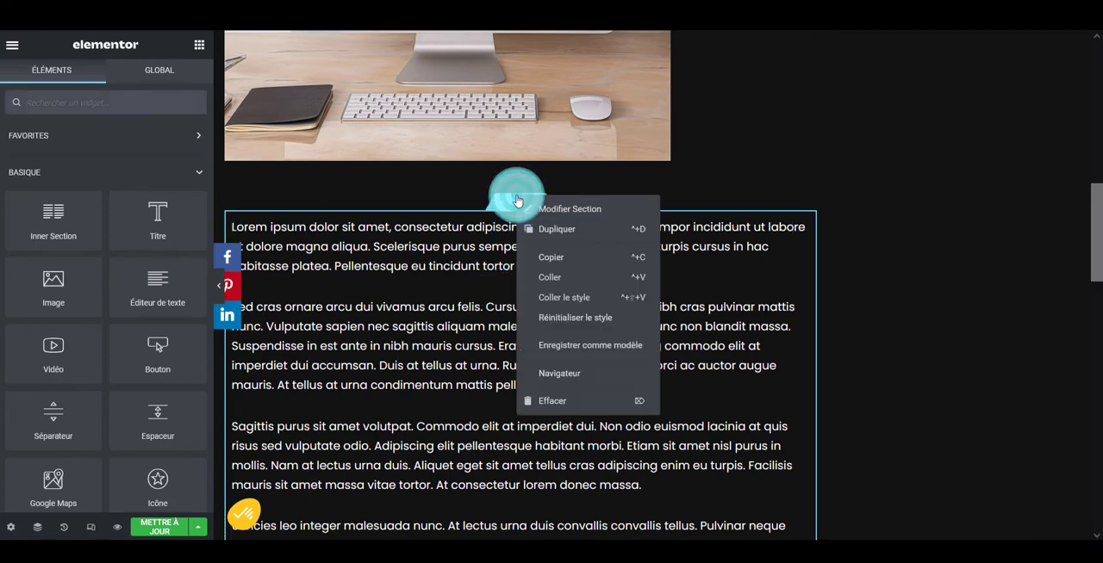
click(559, 229)
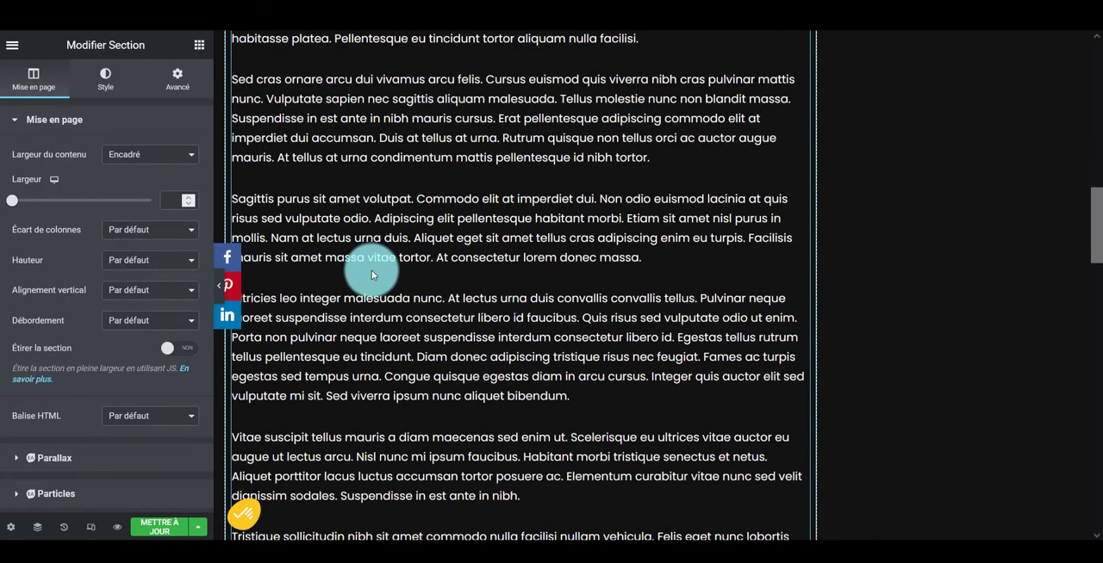
Delete the text from "Ultricies leo" onward in the first section and the paragraphs preceding it in the duplicated section
scroll(423, 460, down, 3)
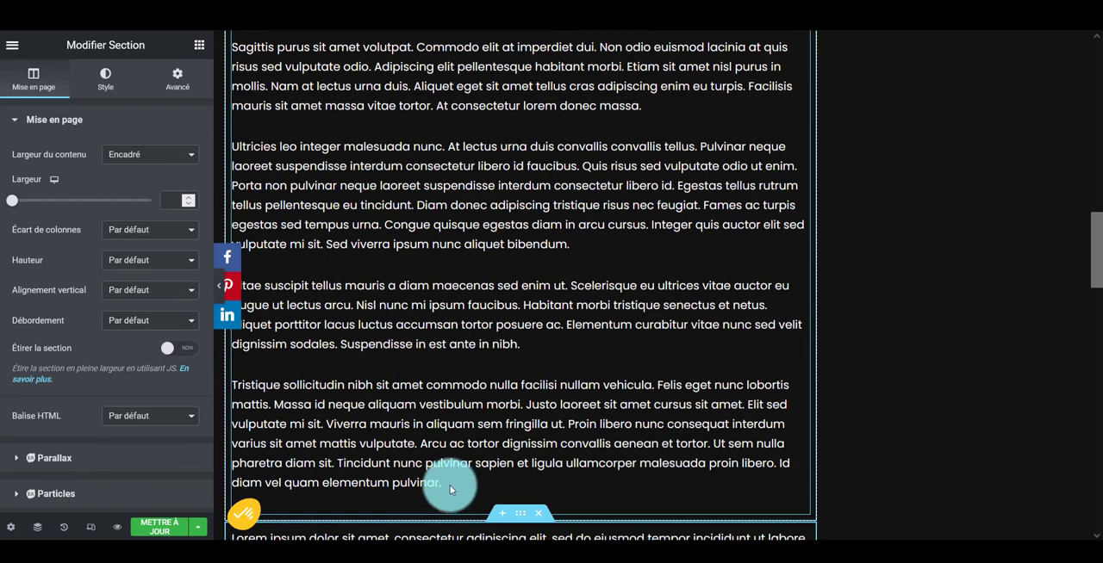
click(438, 481)
drag(443, 504, 234, 179)
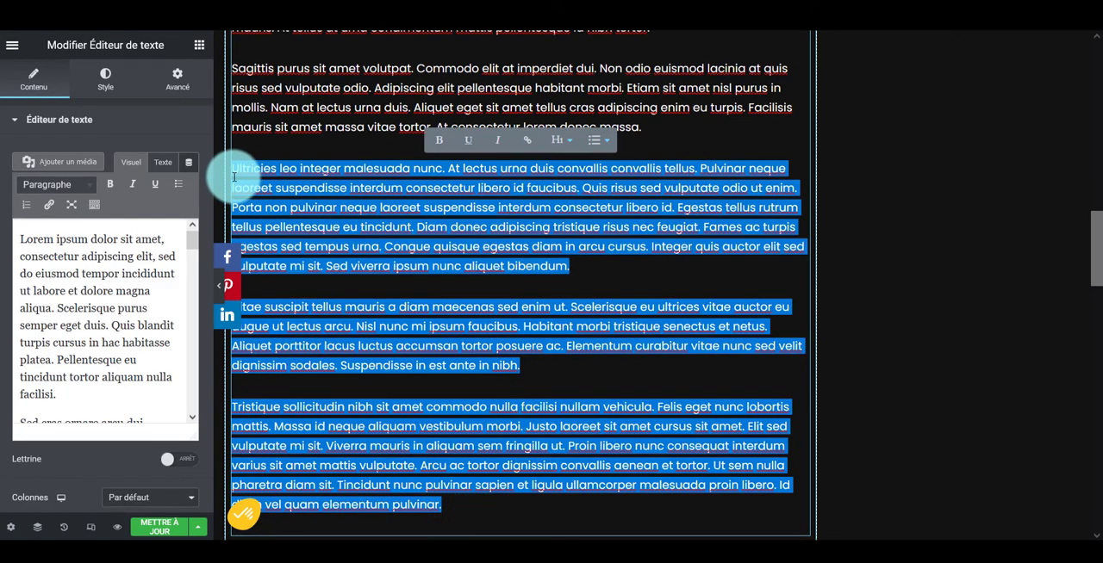
key(BackSpace)
key(BackSpace)
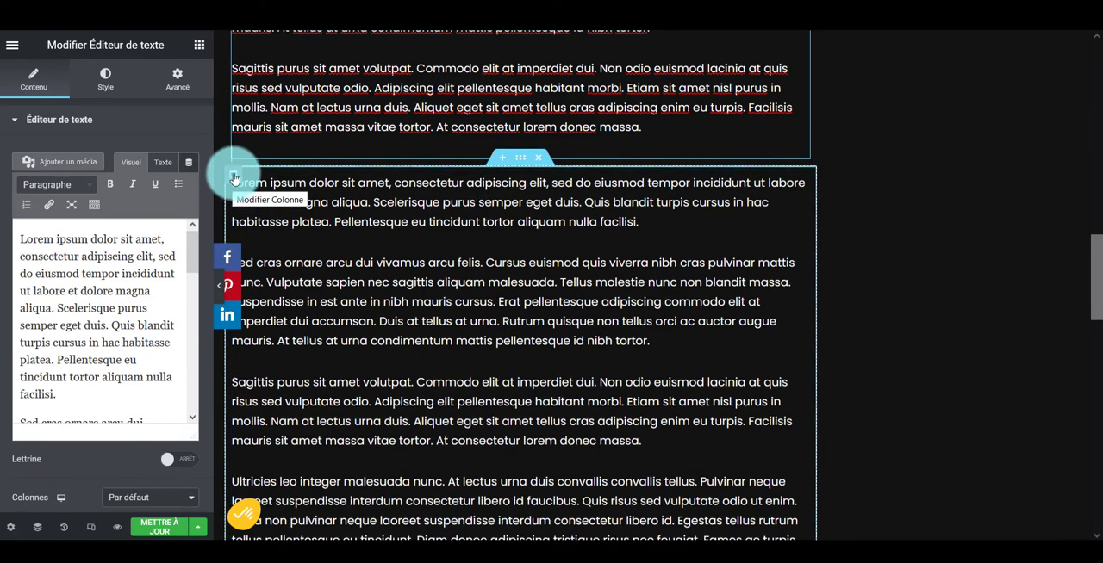
click(316, 194)
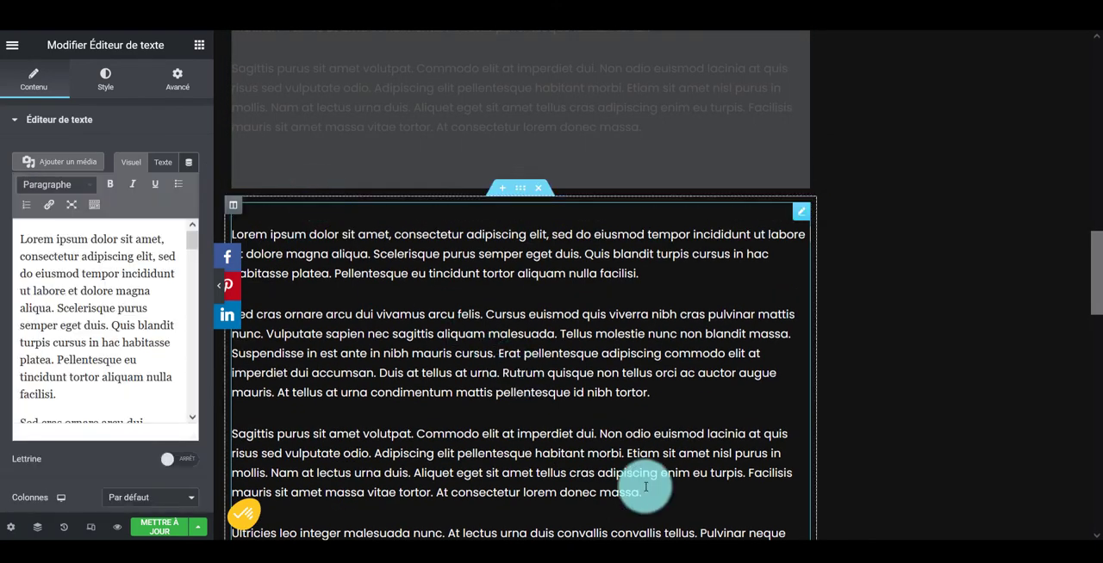
click(644, 491)
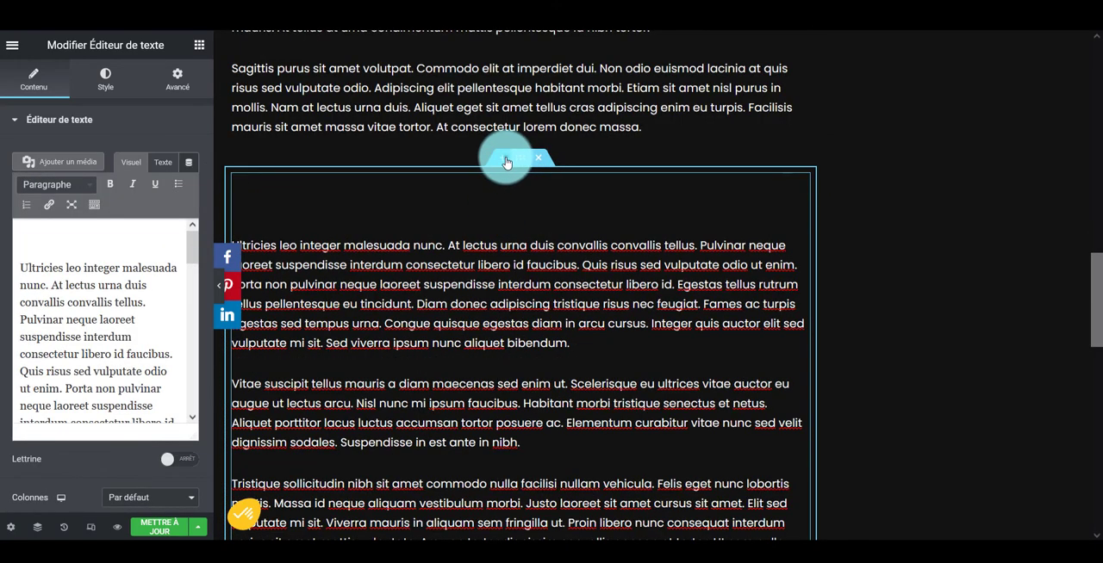
Insert a new single-column section between the two text sections
click(505, 161)
click(485, 237)
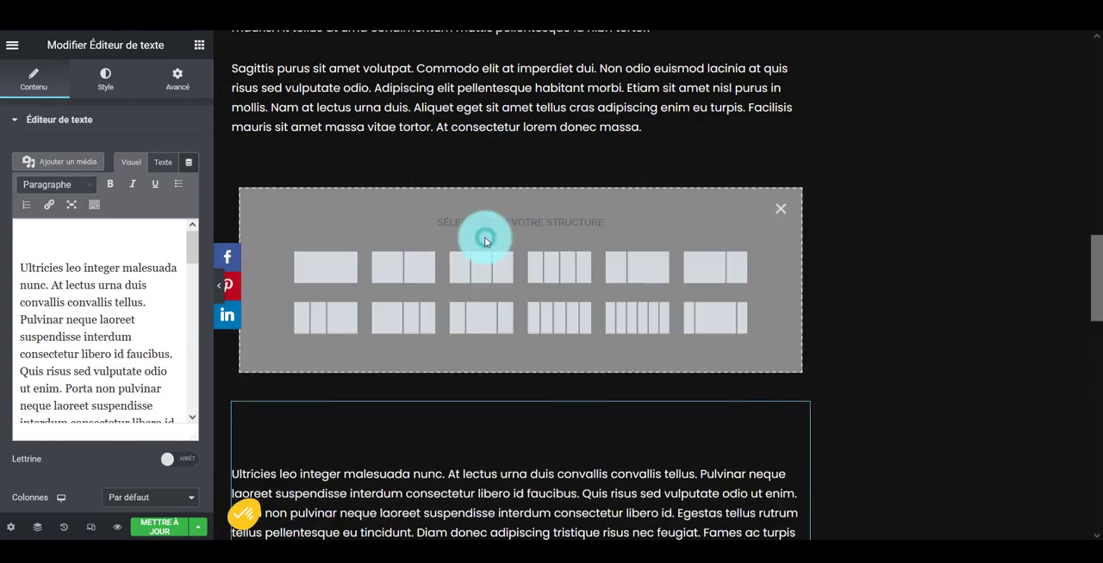
click(333, 278)
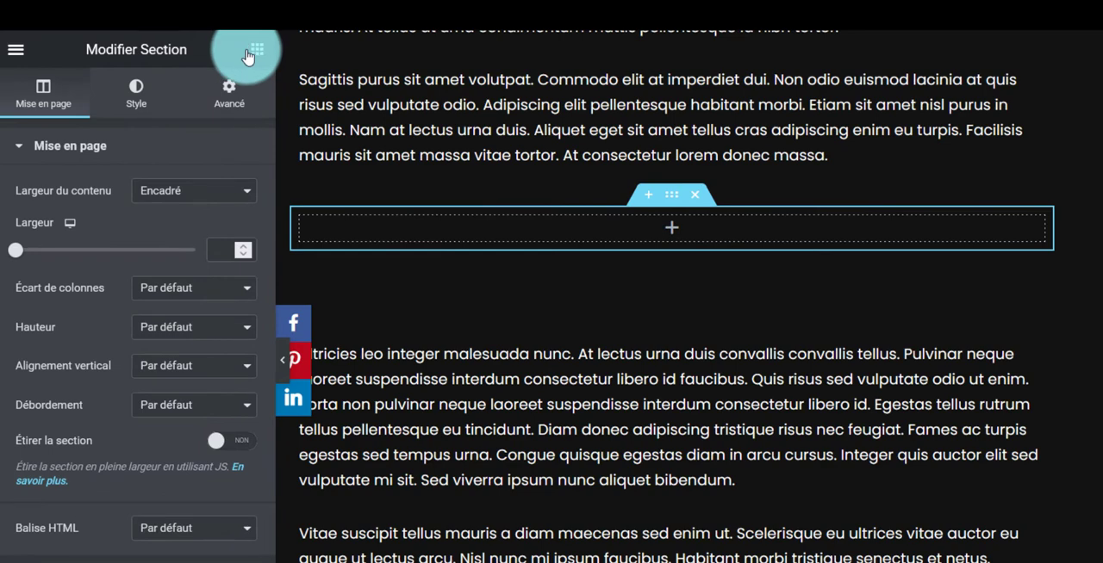
Add an HTML widget containing the copied In-Article ad code to the empty section and update the article
click(249, 53)
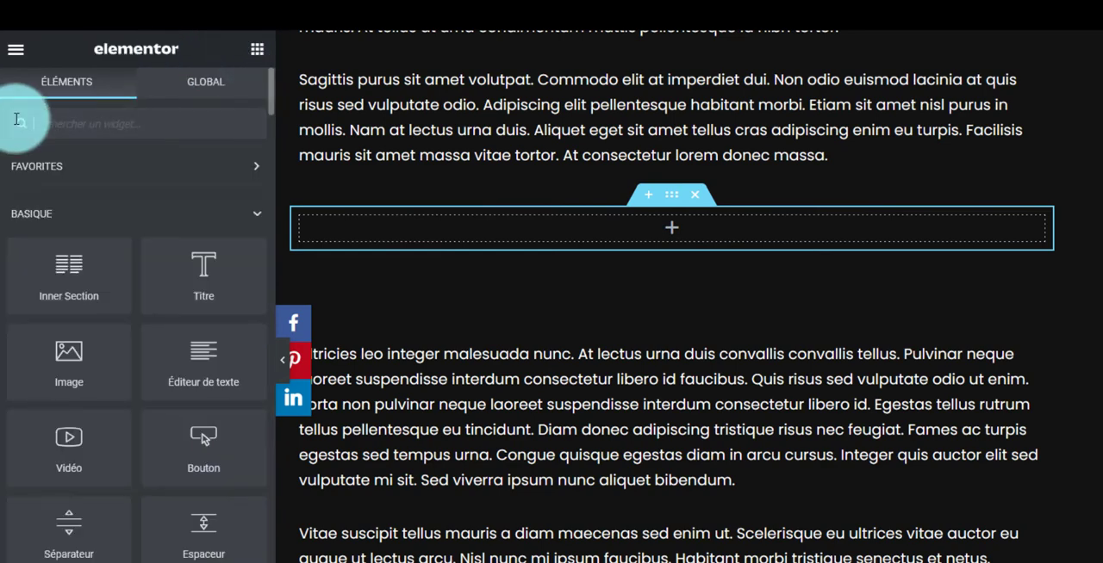
text(html)
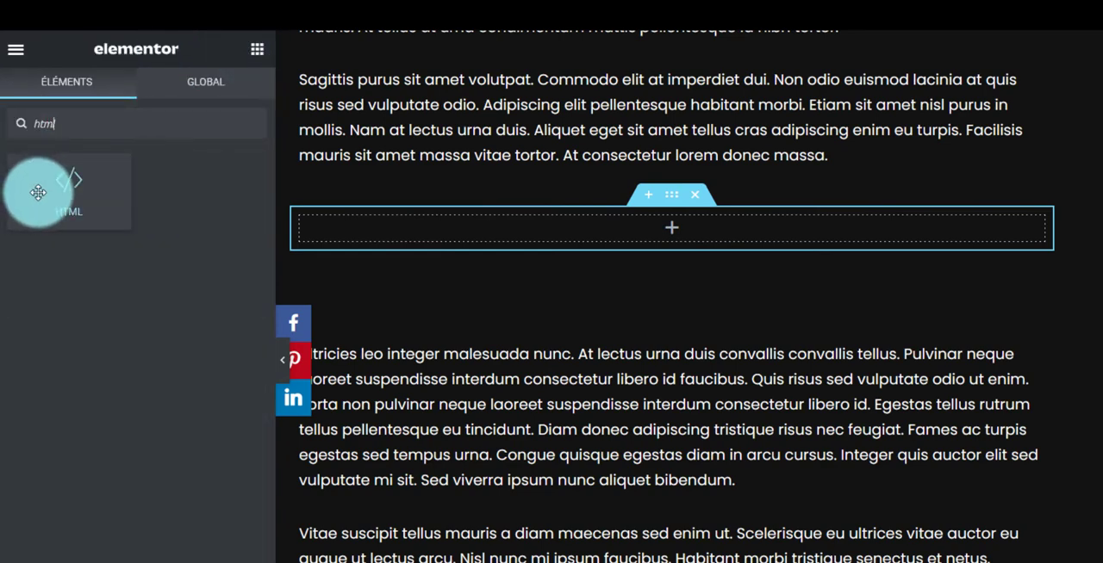
drag(40, 192, 575, 231)
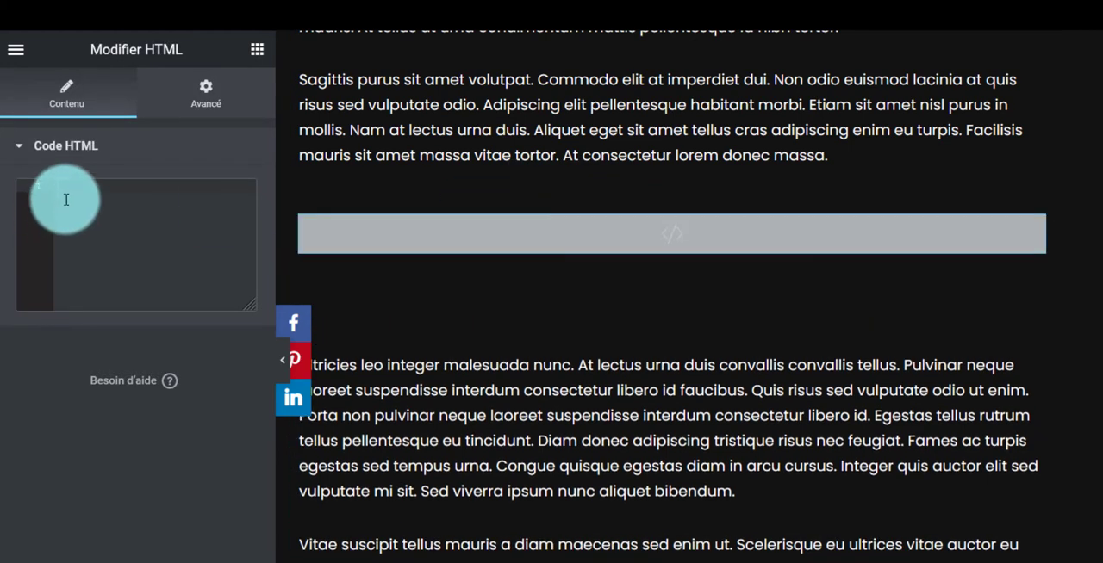
click(79, 193)
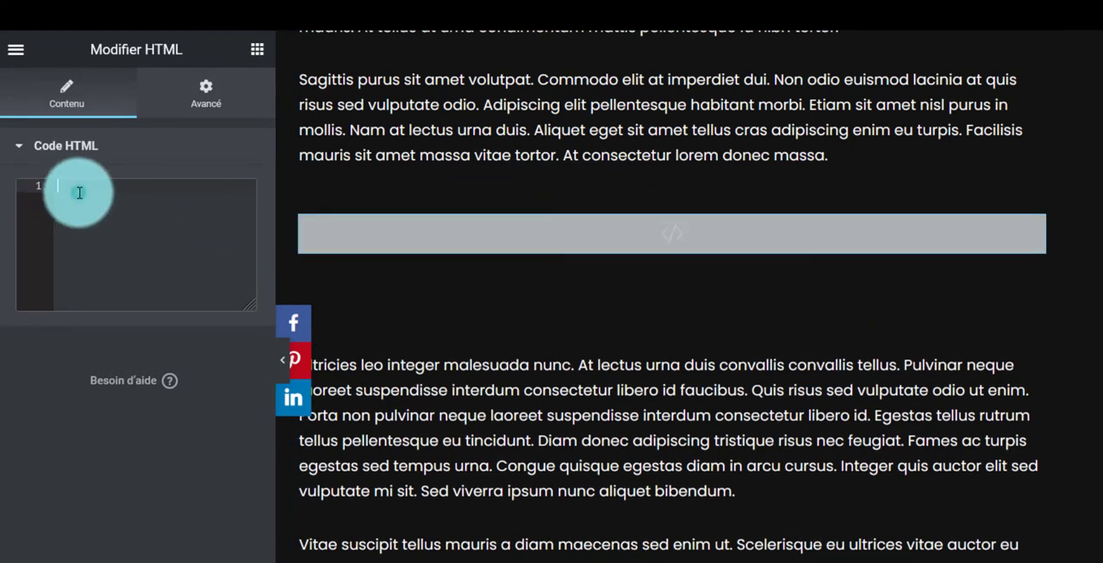
key(ctrl+v)
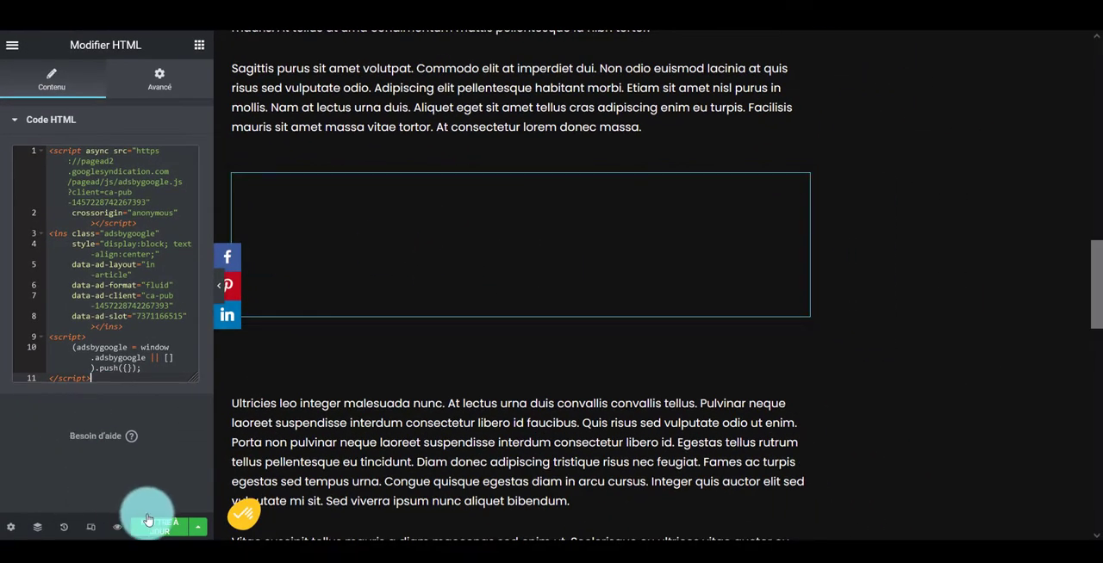
click(150, 526)
Look through the article from its title down to the comment form and examine the ad's place between the paragraphs
scroll(335, 273, up, 10)
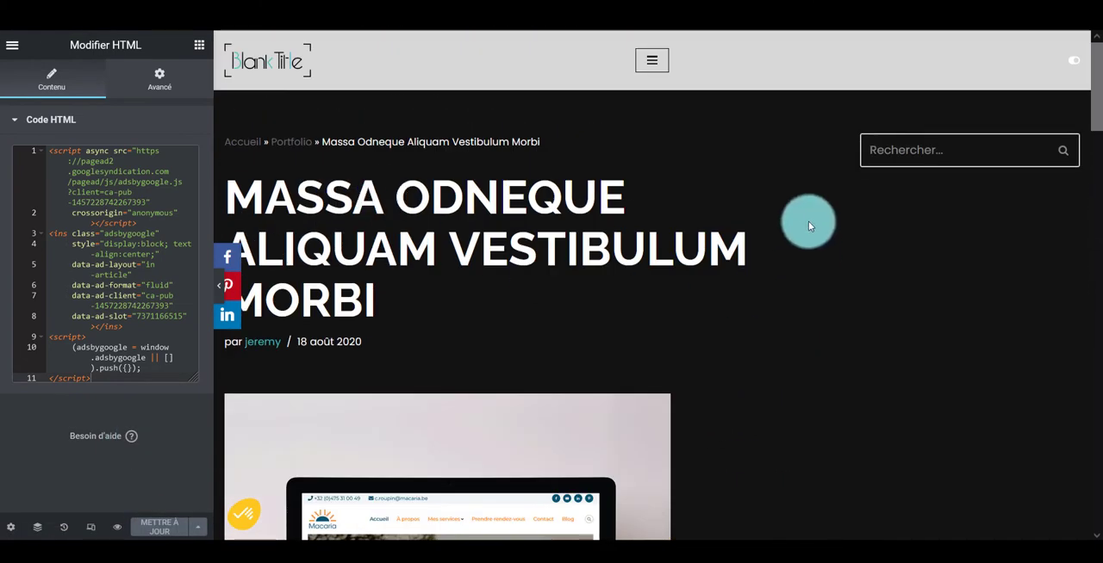
scroll(406, 328, down, 4)
scroll(406, 329, down, 15)
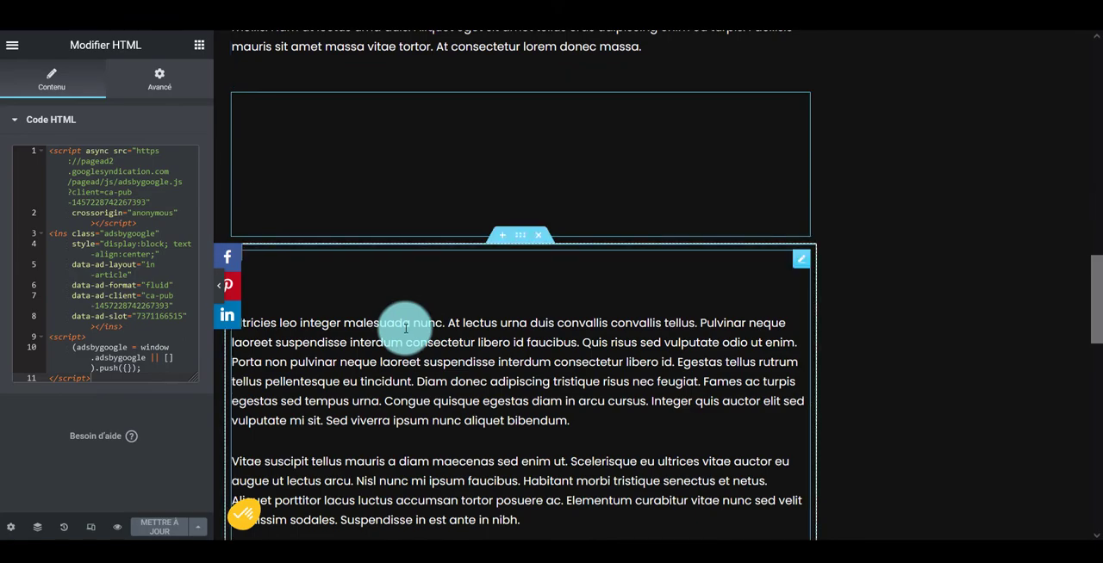
scroll(406, 329, down, 8)
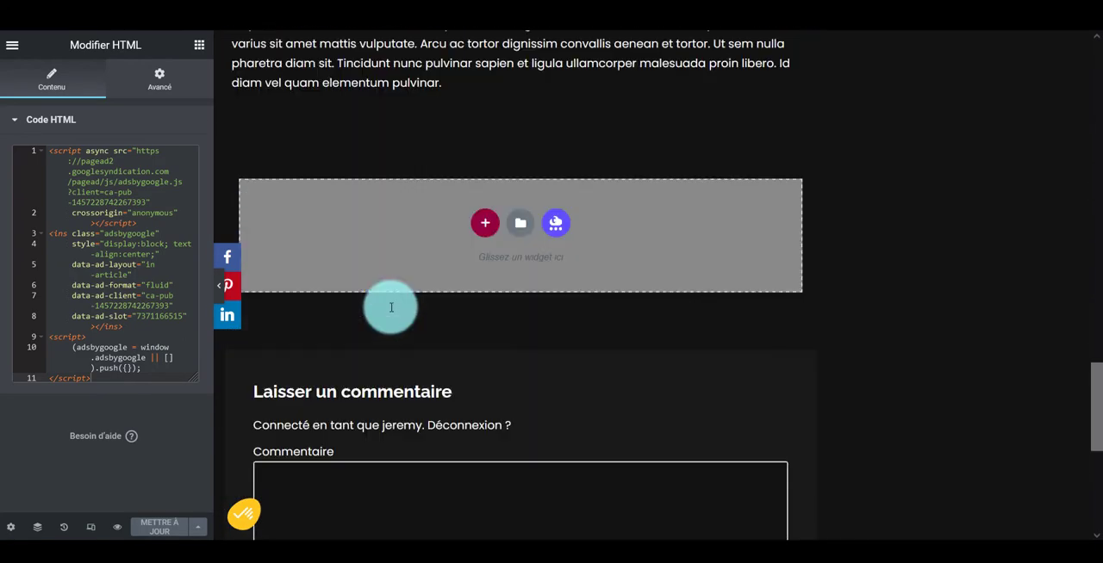
scroll(390, 308, up, 8)
scroll(389, 323, down, 3)
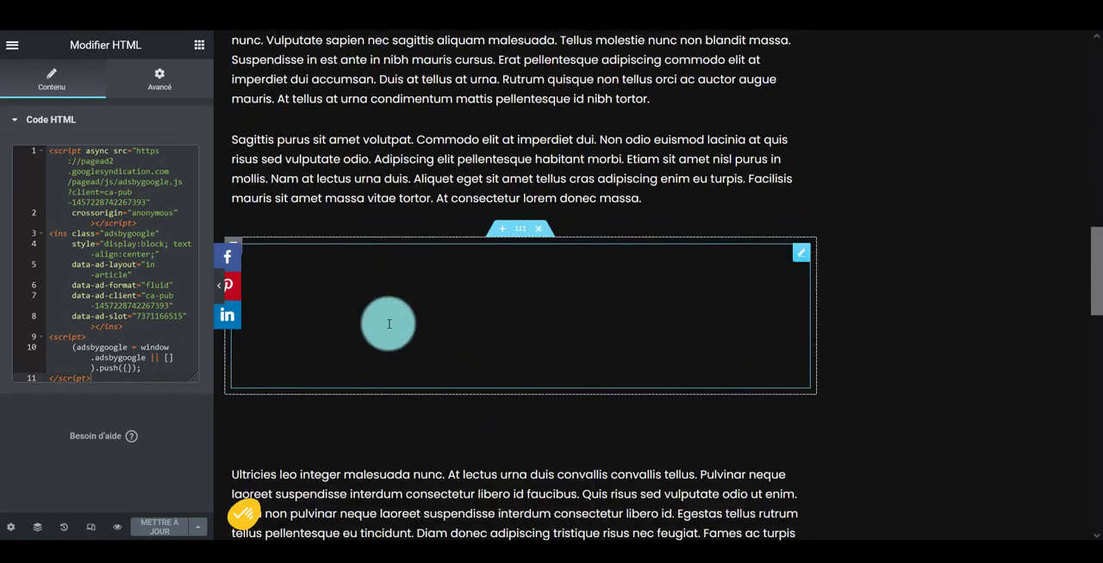
scroll(388, 324, down, 6)
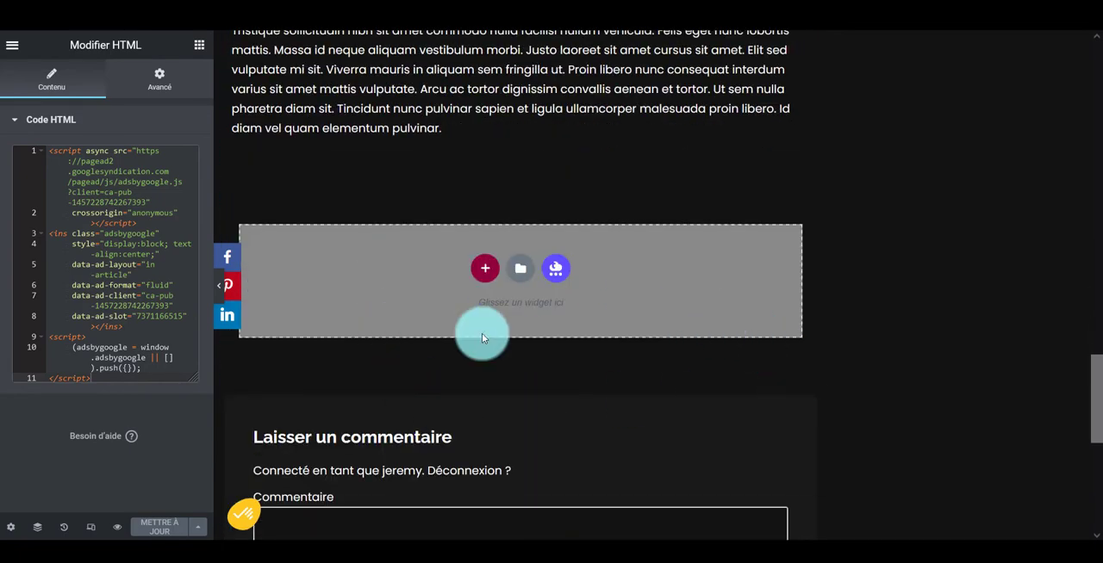
scroll(630, 413, up, 10)
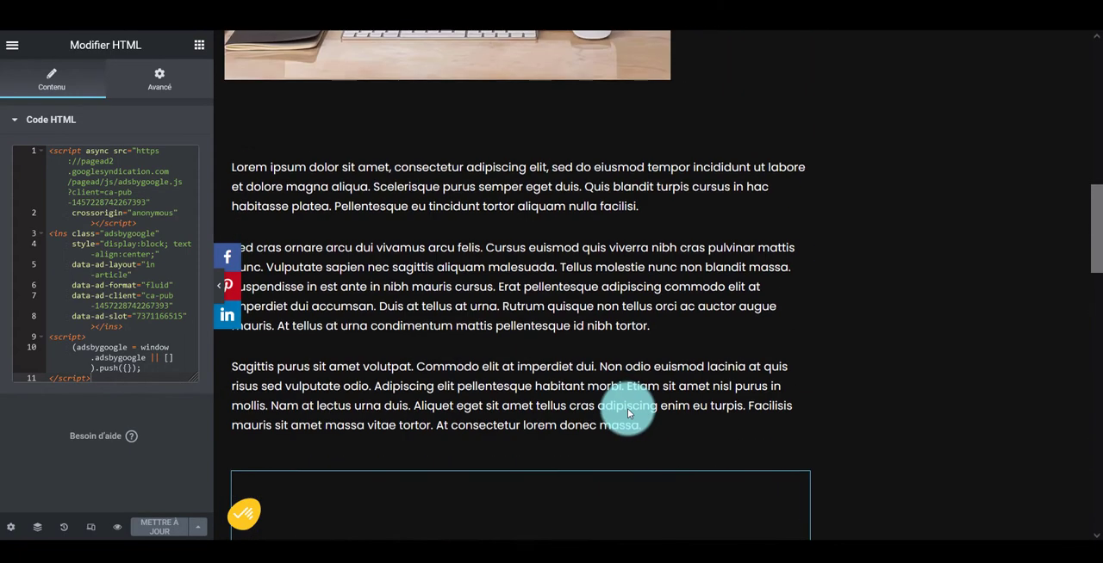
scroll(628, 409, up, 7)
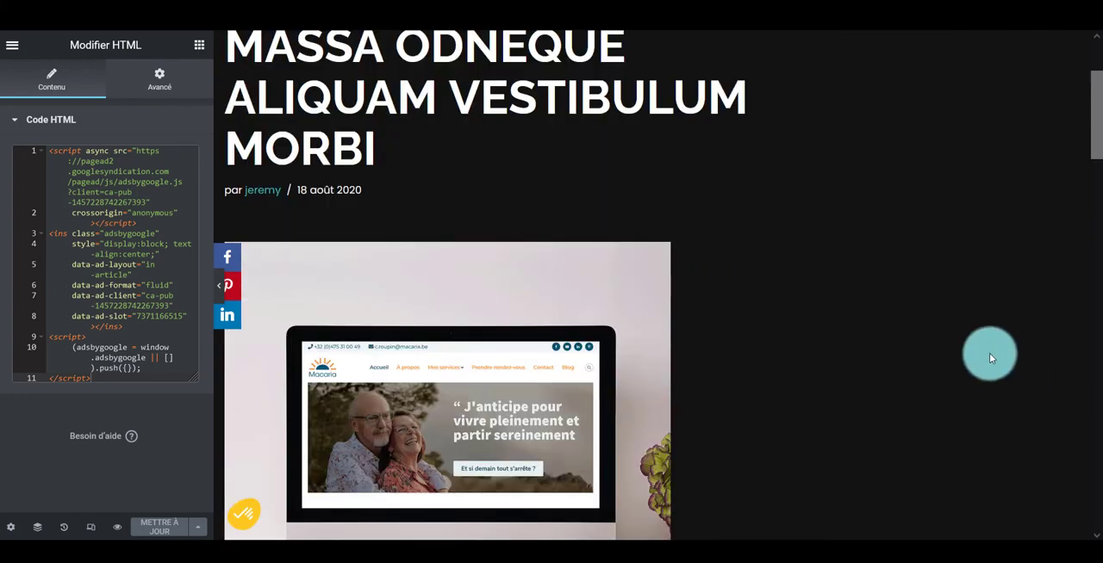
scroll(441, 446, down, 5)
scroll(467, 411, down, 10)
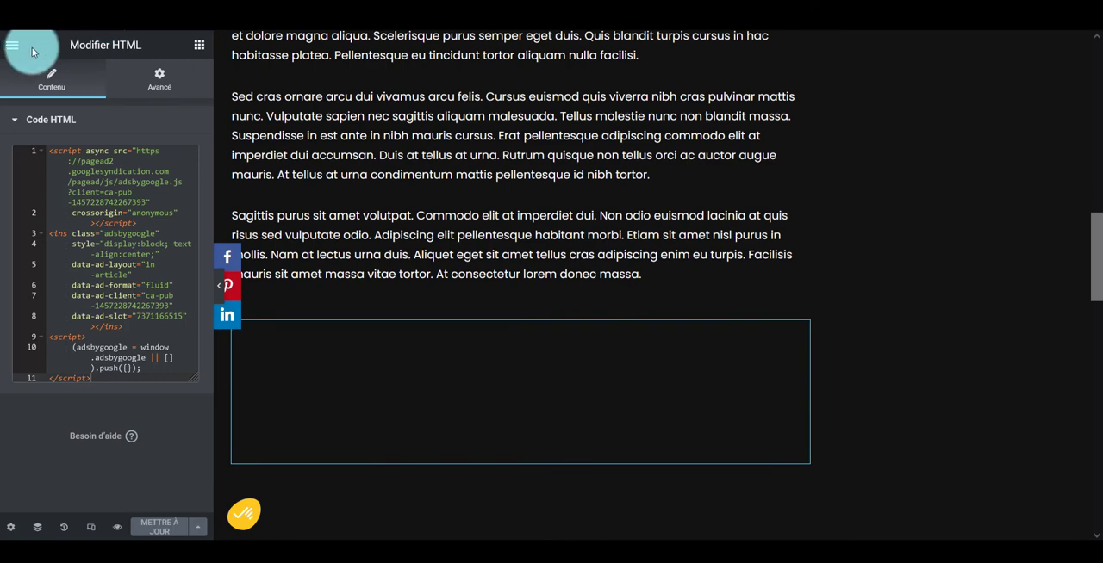
Leave Elementor for the WordPress editor and open the list of saved templates
click(21, 48)
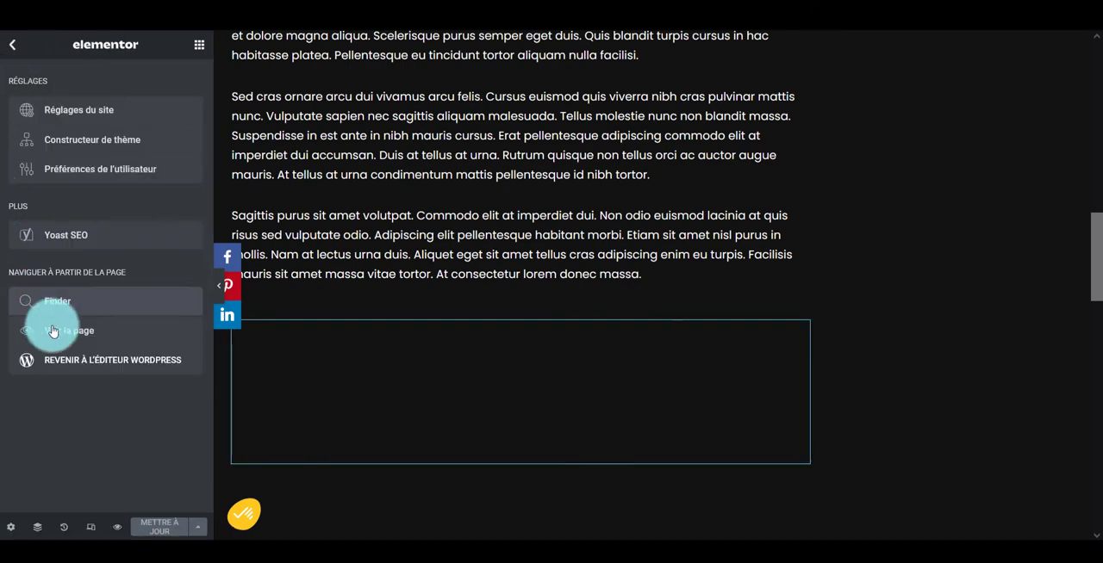
click(96, 368)
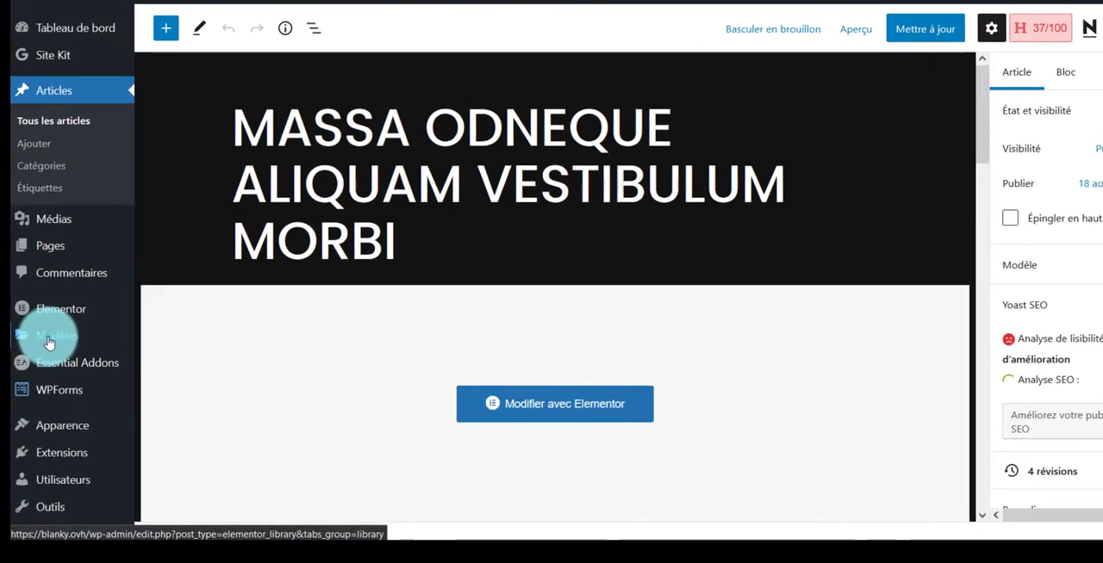
mouse_move(51, 339)
click(86, 293)
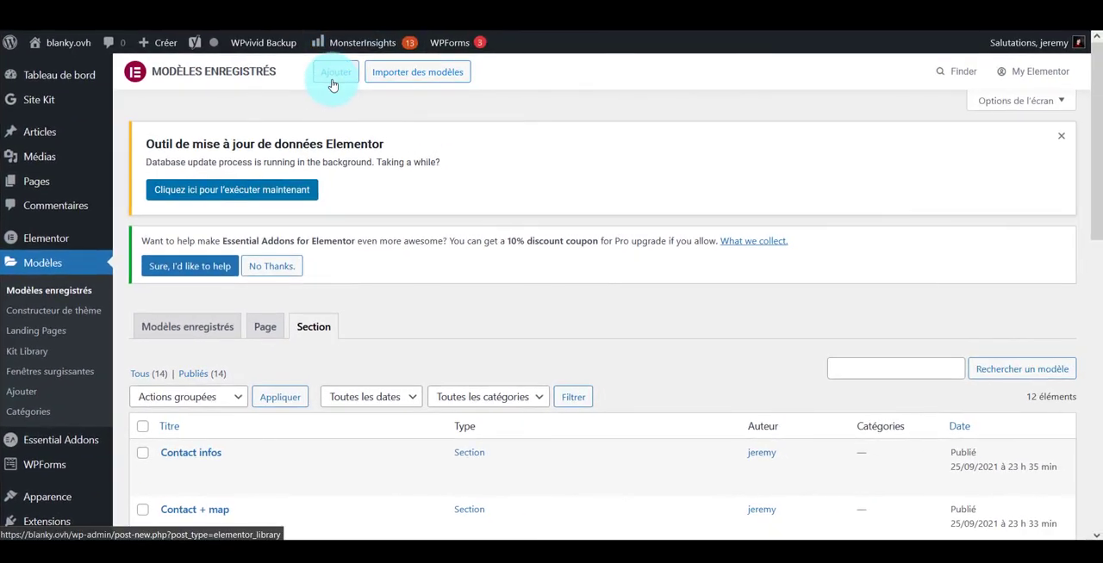
Create a new template of type Section named "Articles sponso"
click(335, 71)
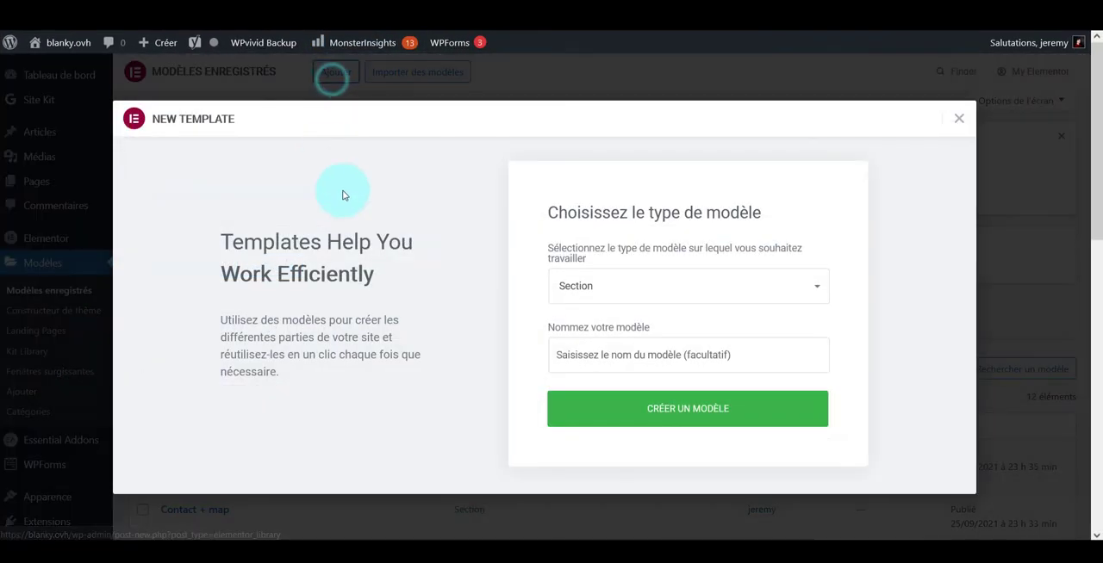
click(620, 285)
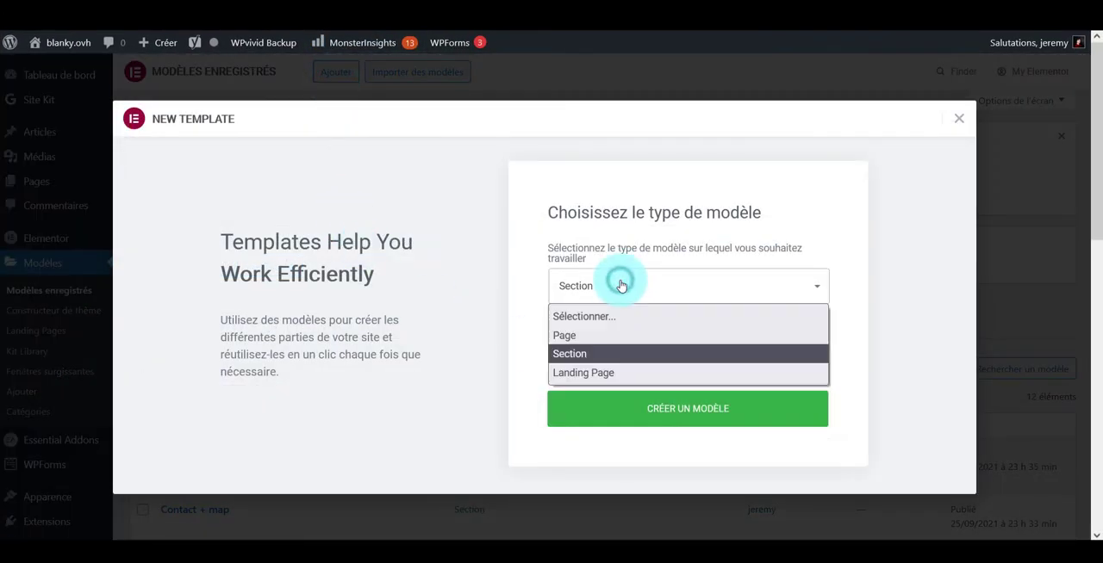
click(560, 352)
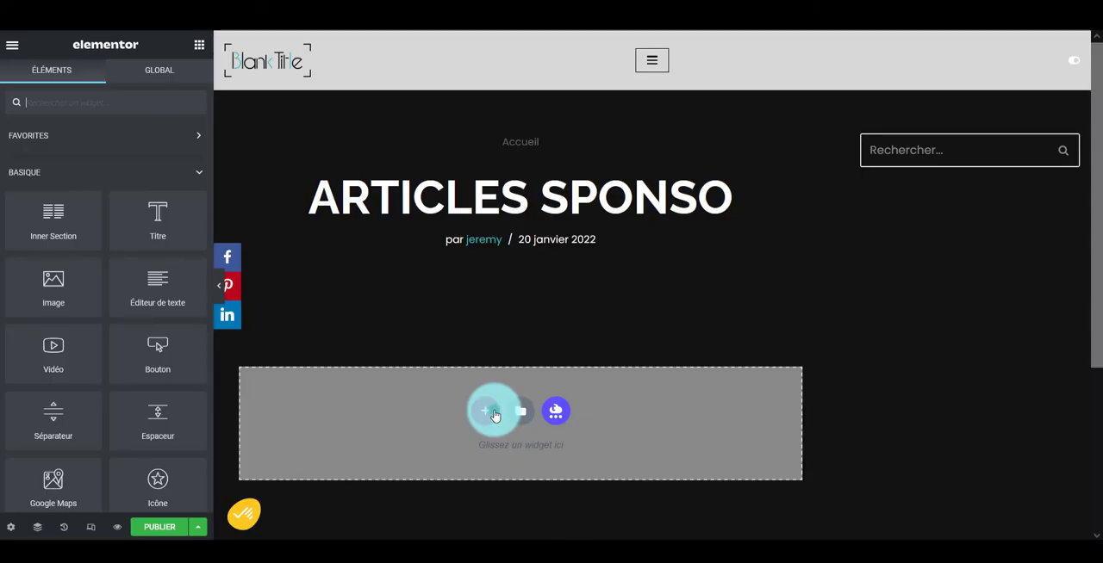
Insert a single-column section in the template and add a heading widget reading "Articles sponsorisés"
click(493, 408)
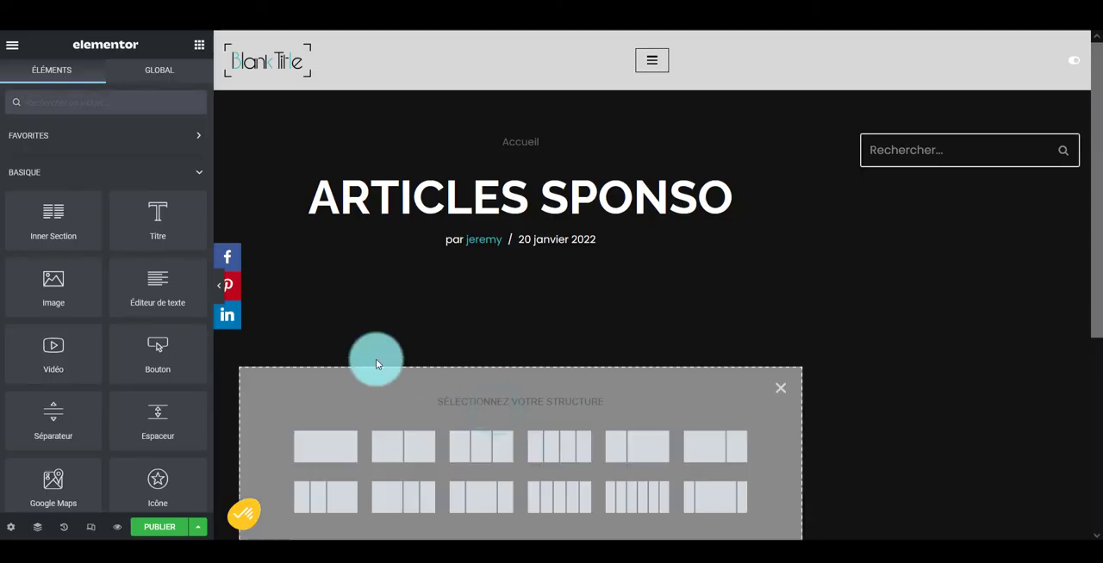
click(307, 450)
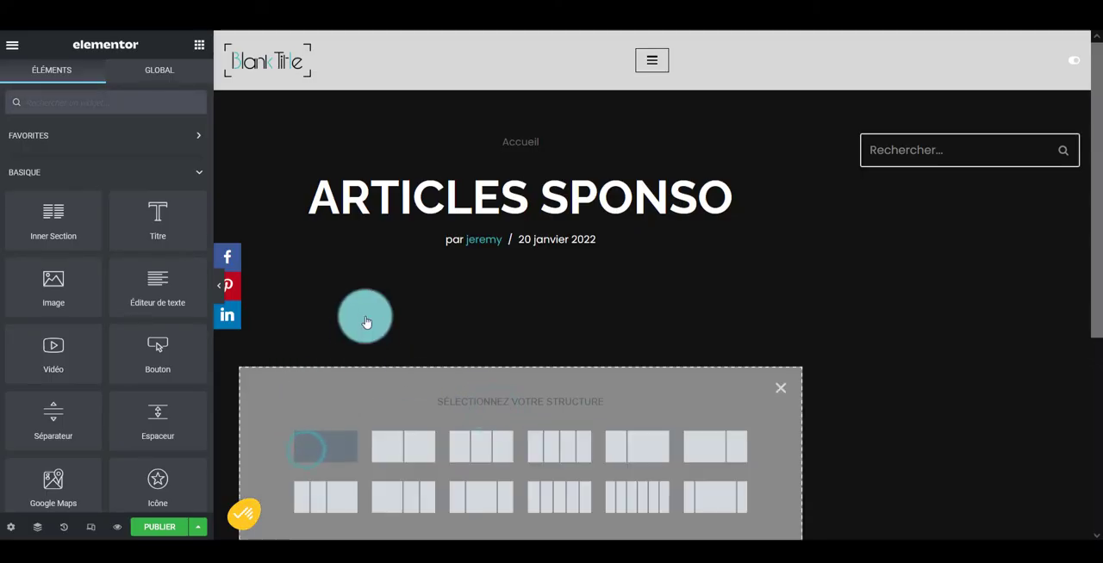
click(196, 51)
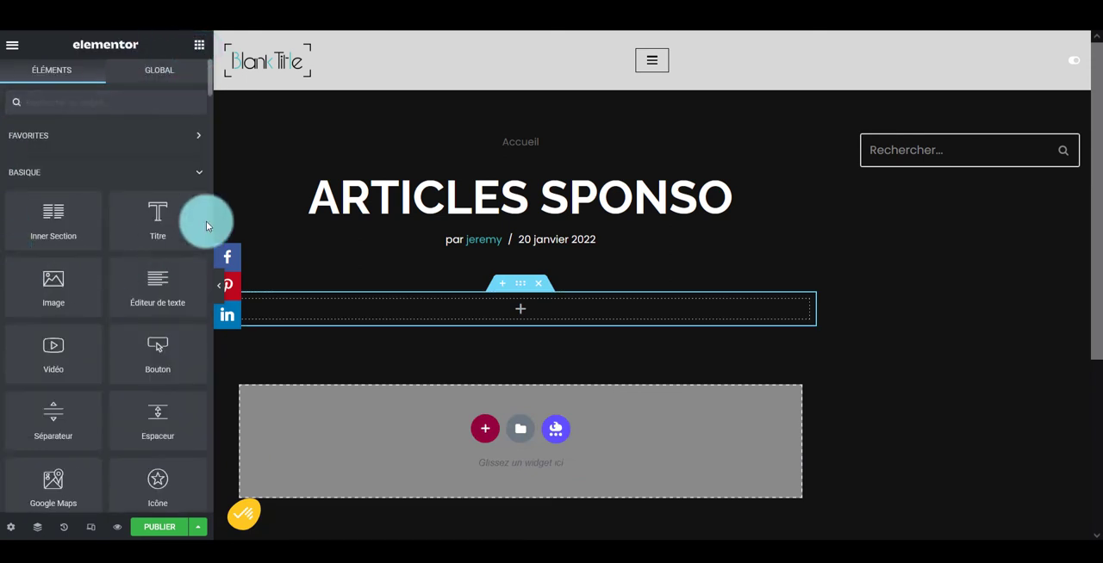
drag(149, 215, 379, 311)
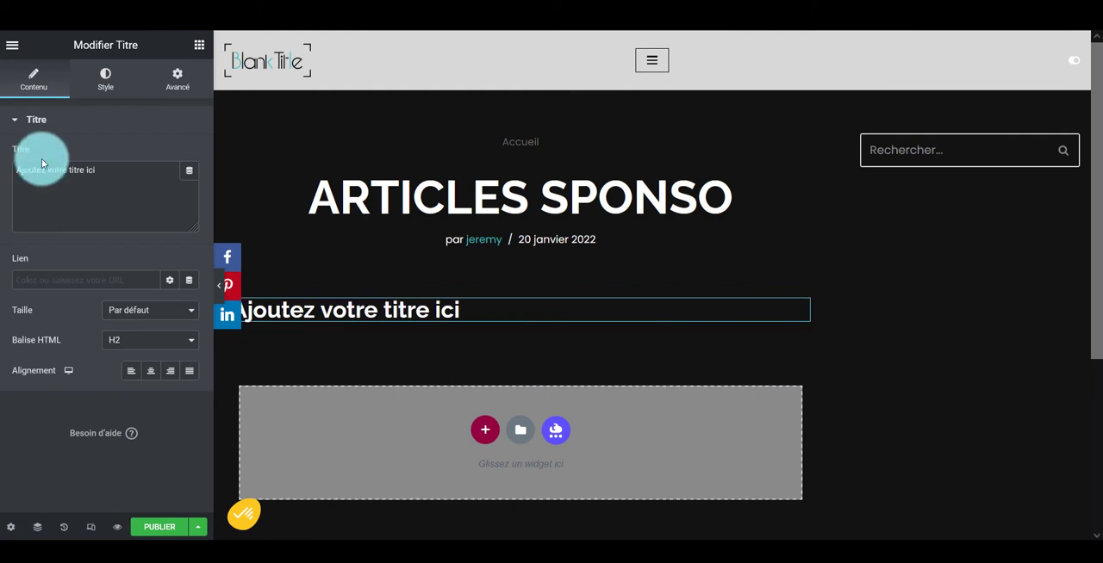
double_click(90, 171)
text(Articles sponsorisés)
click(153, 119)
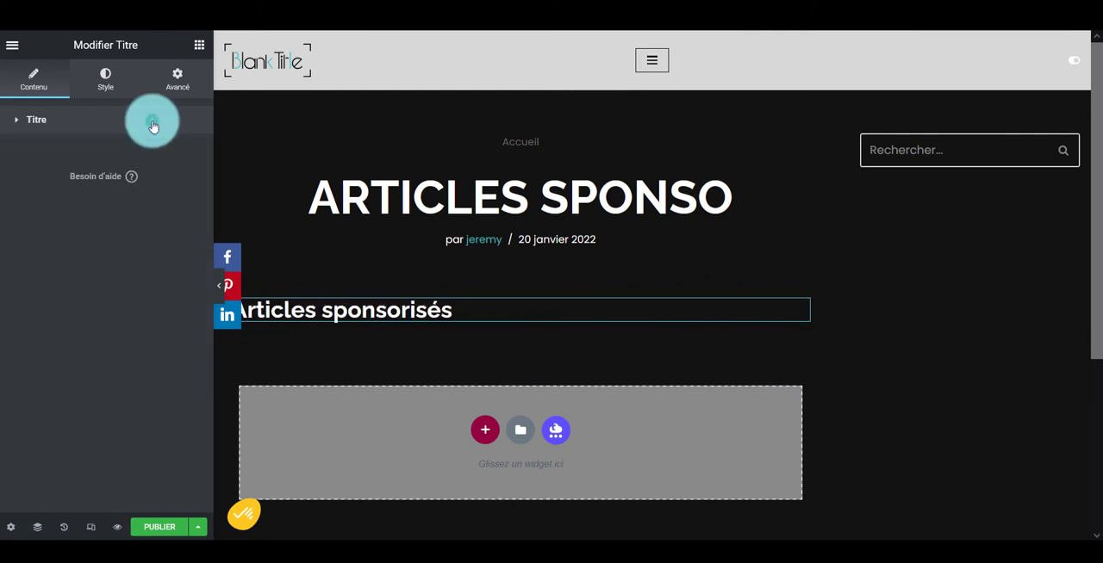
click(360, 308)
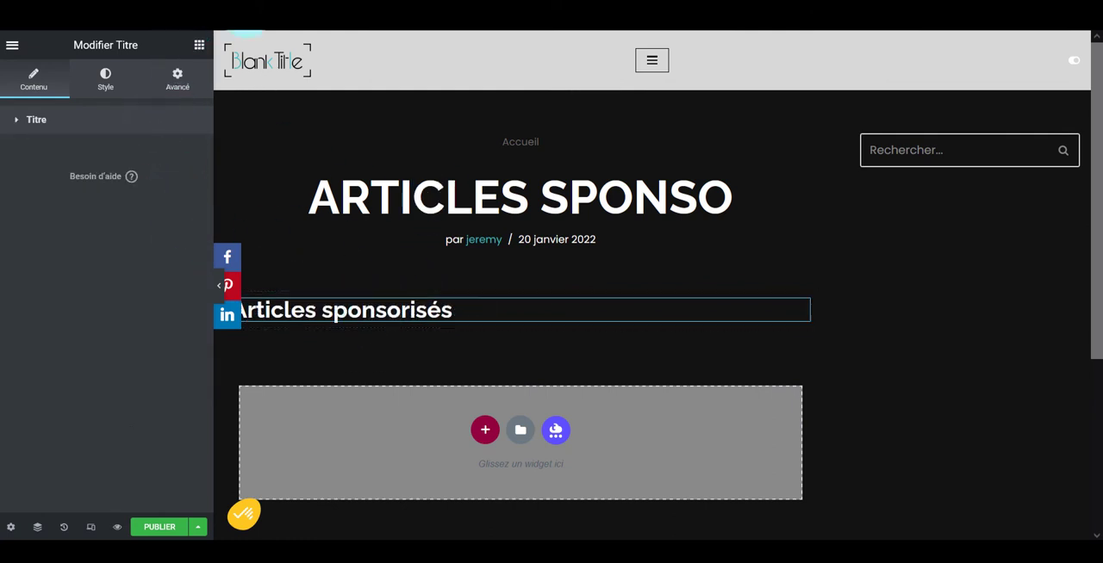
Place a two-column Inner Section widget directly below the "Articles sponsorisés" heading
click(196, 50)
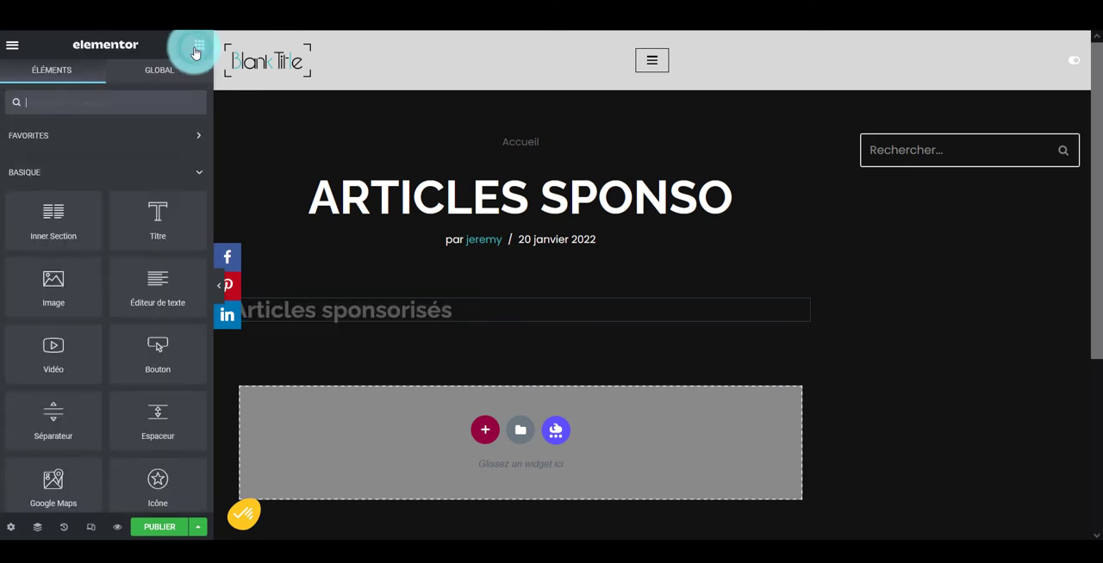
click(105, 95)
drag(58, 231, 432, 329)
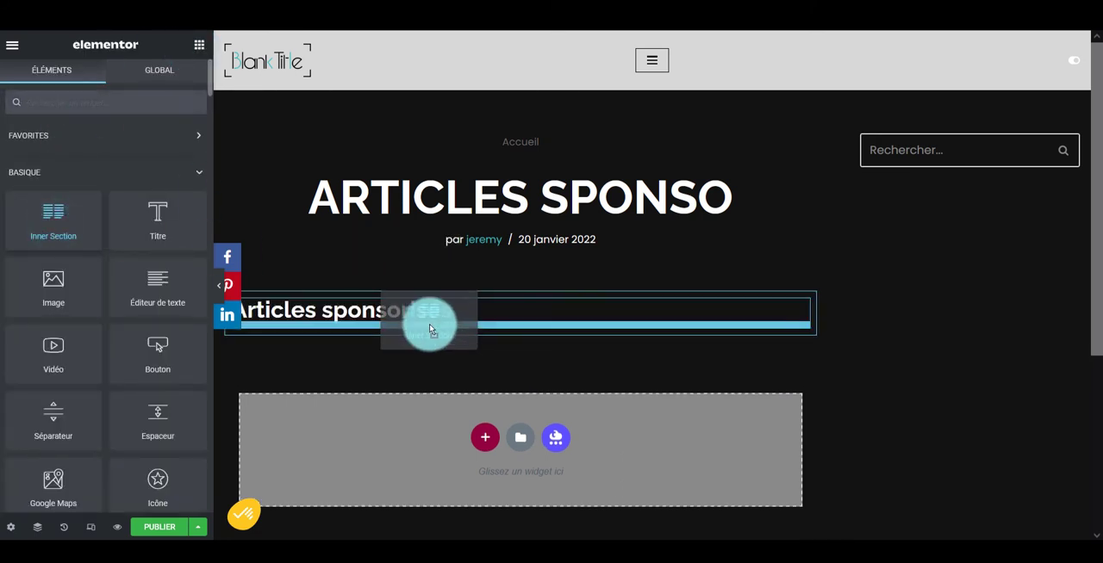
drag(432, 329, 405, 321)
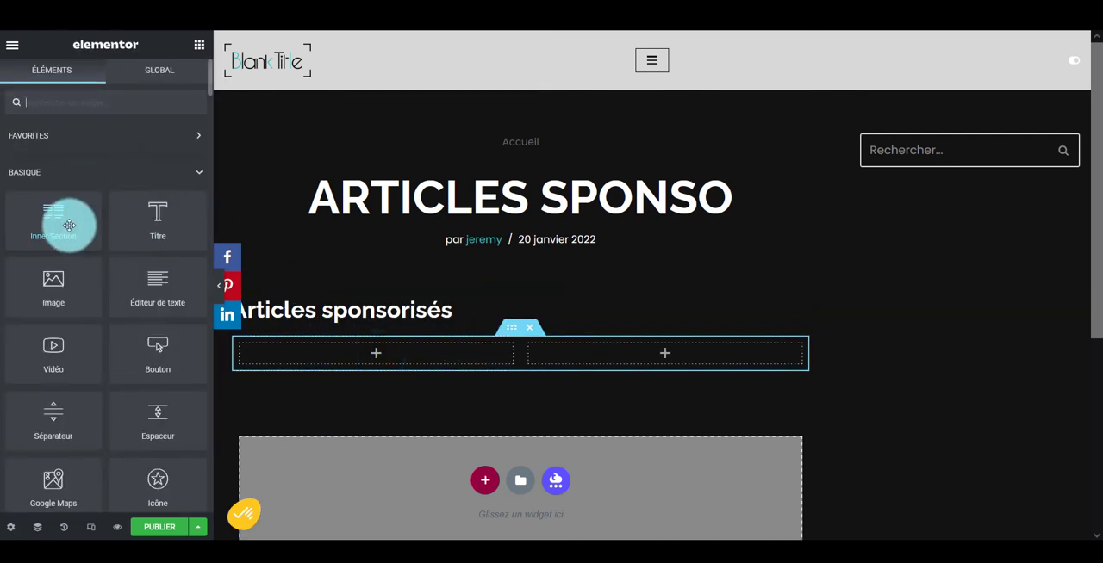
Add an HTML widget with the copied In-Article ad code to the first column of the inner section
text(htm)
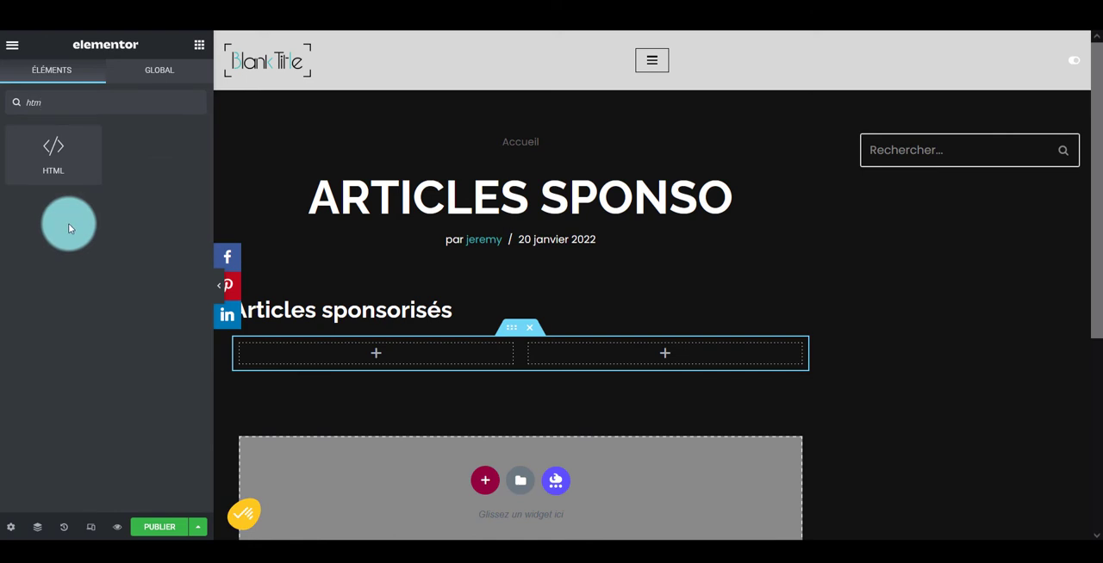
drag(70, 181, 337, 336)
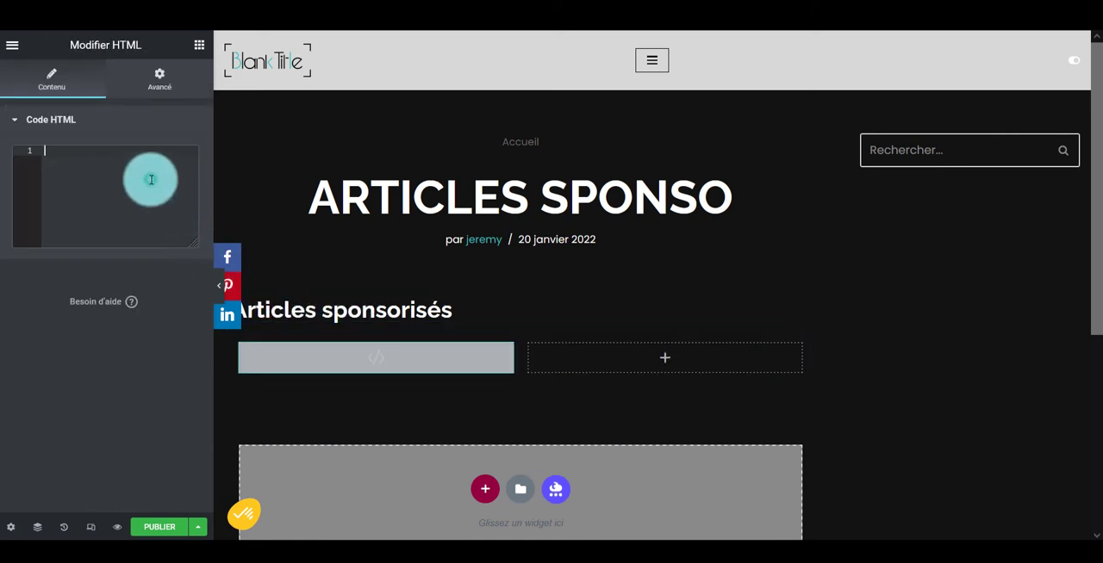
key(ctrl+v)
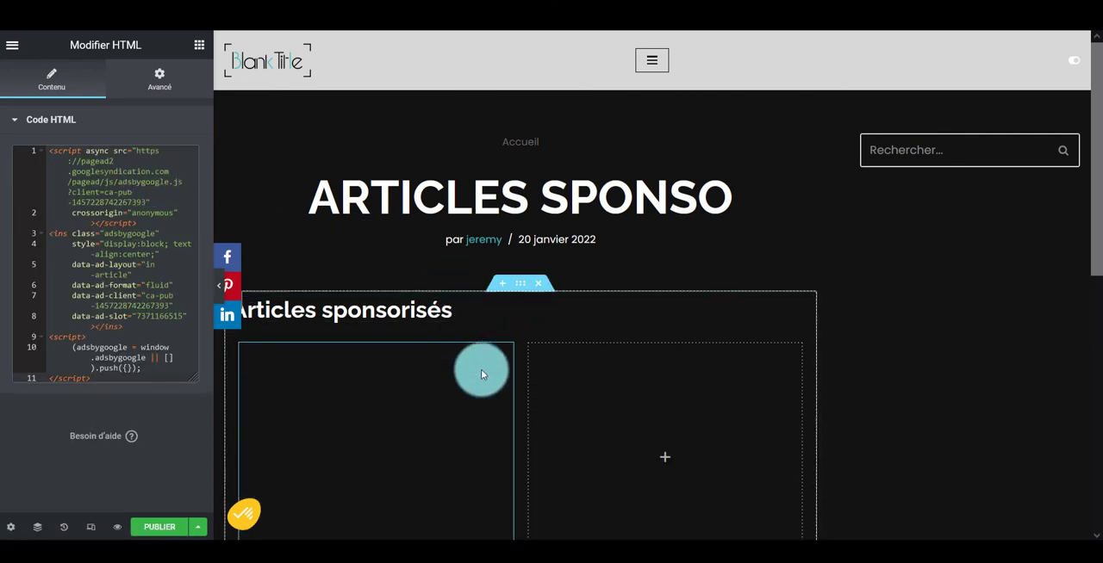
Delete the empty second column of the inner section and duplicate the ad column until there are four
right_click(534, 348)
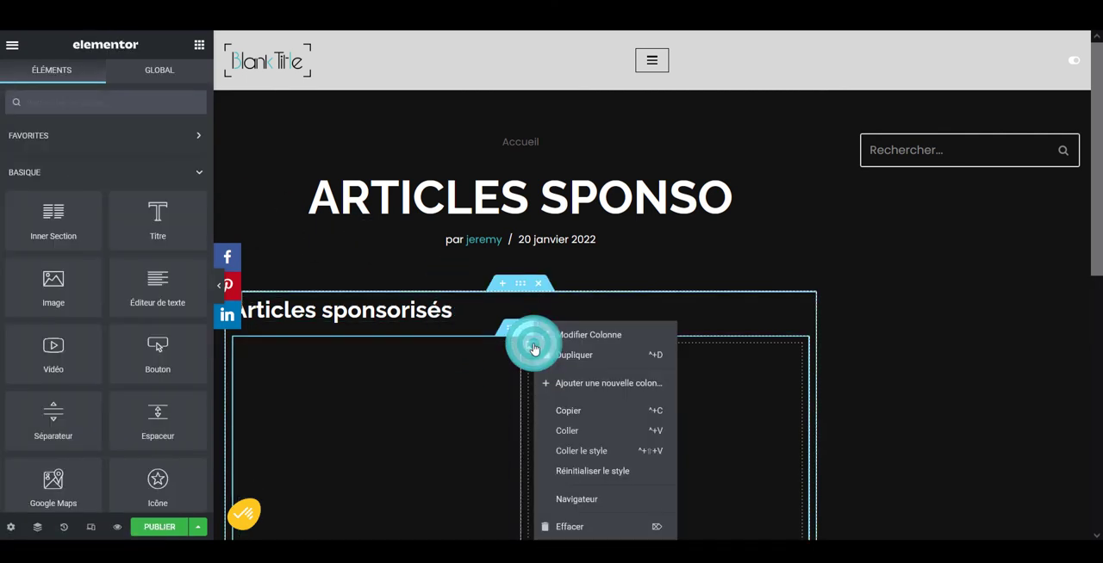
click(564, 531)
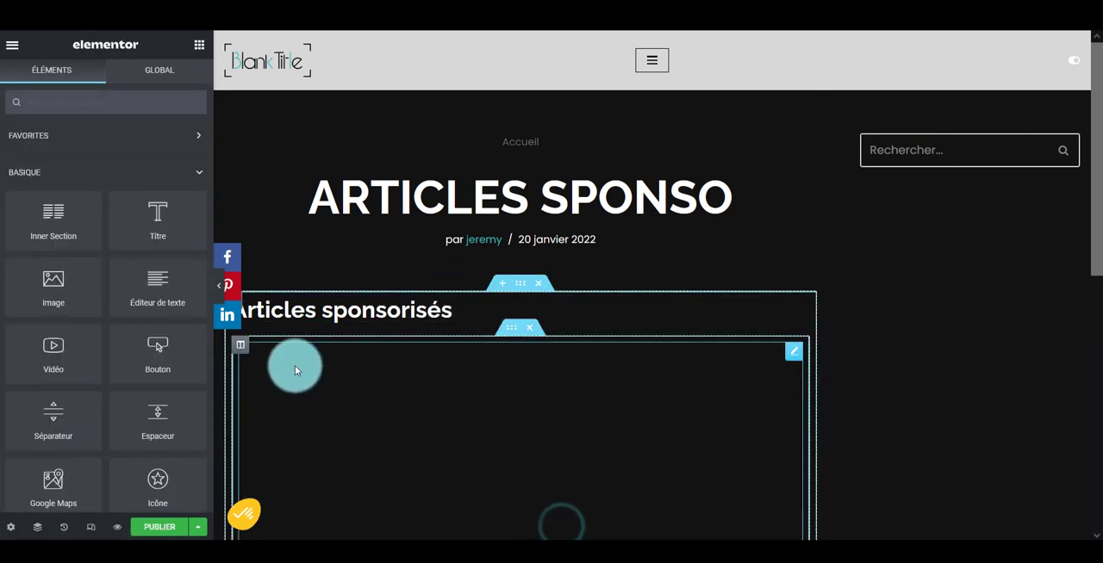
right_click(242, 349)
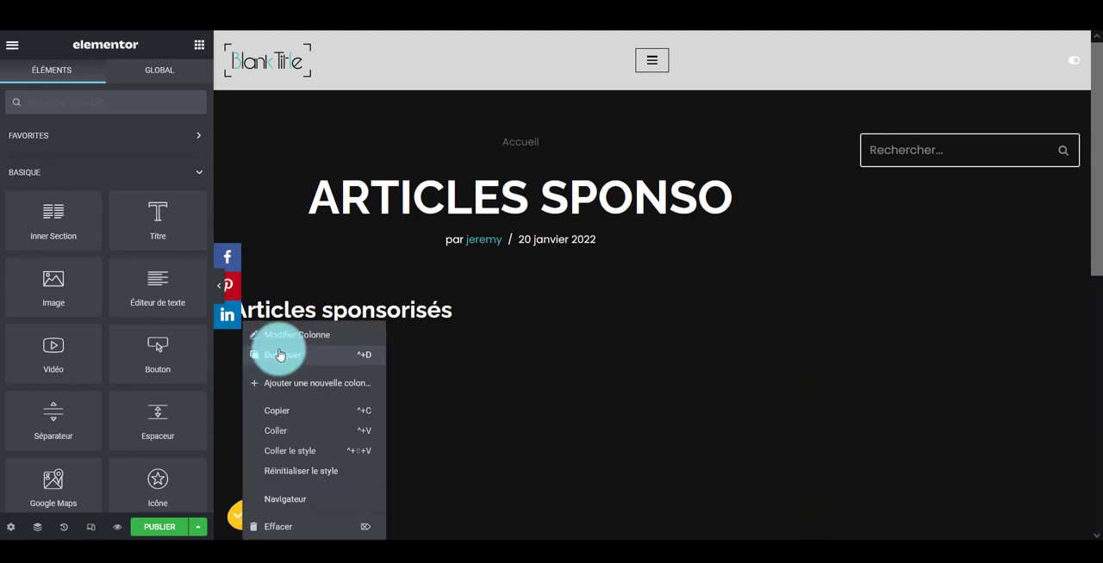
click(280, 354)
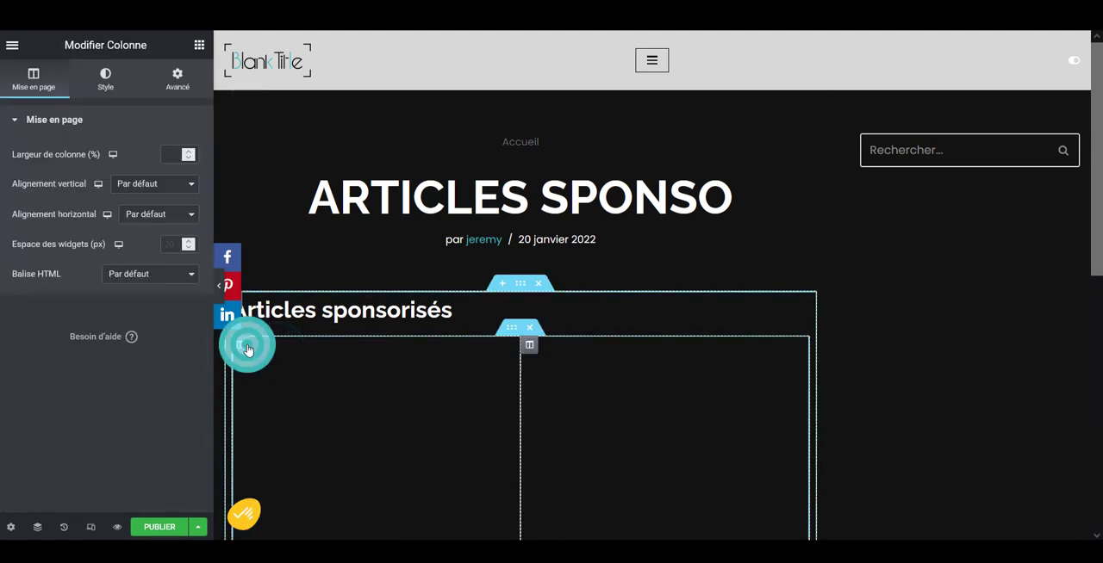
right_click(247, 349)
click(280, 354)
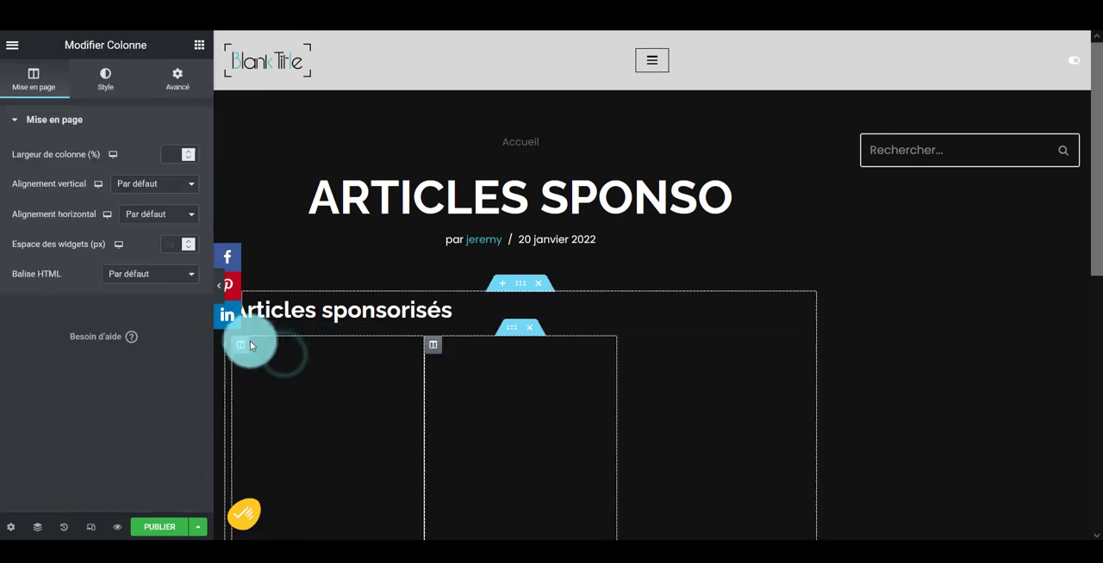
right_click(240, 344)
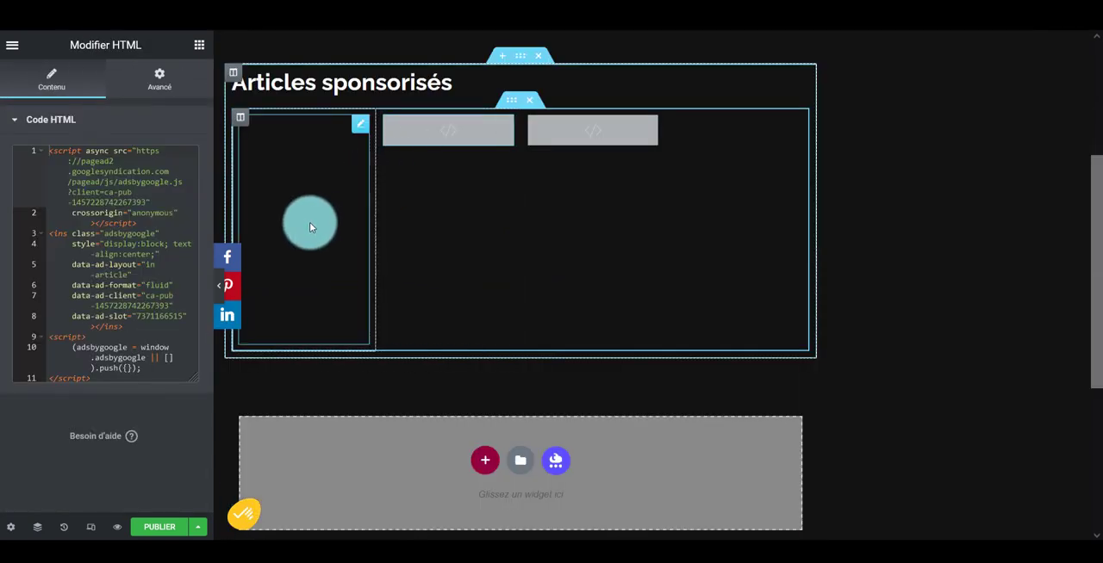
Publish the "Articles sponso" template and return to the WordPress editor
click(174, 527)
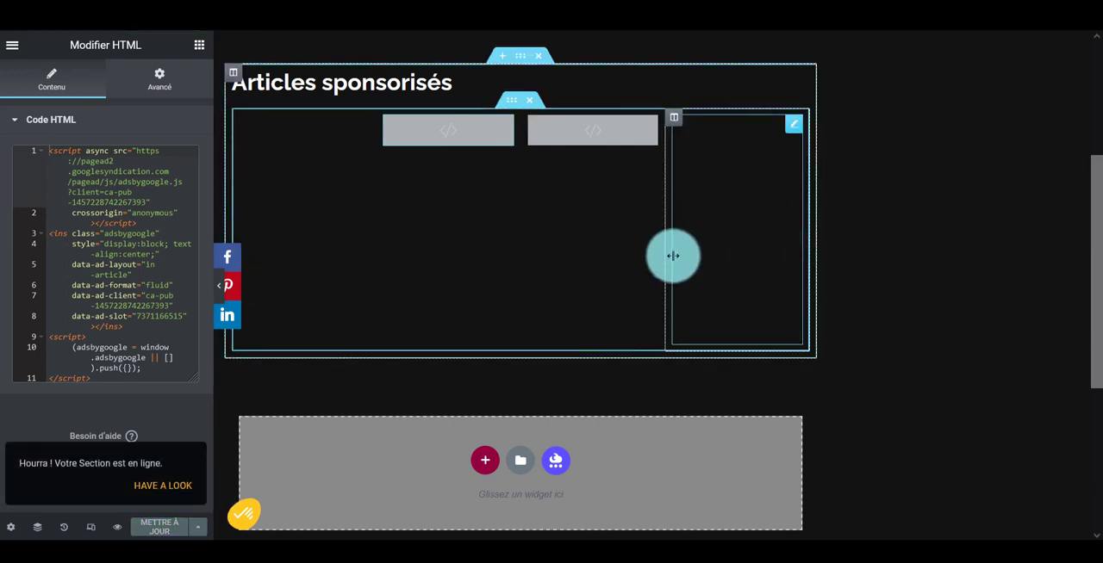
click(353, 278)
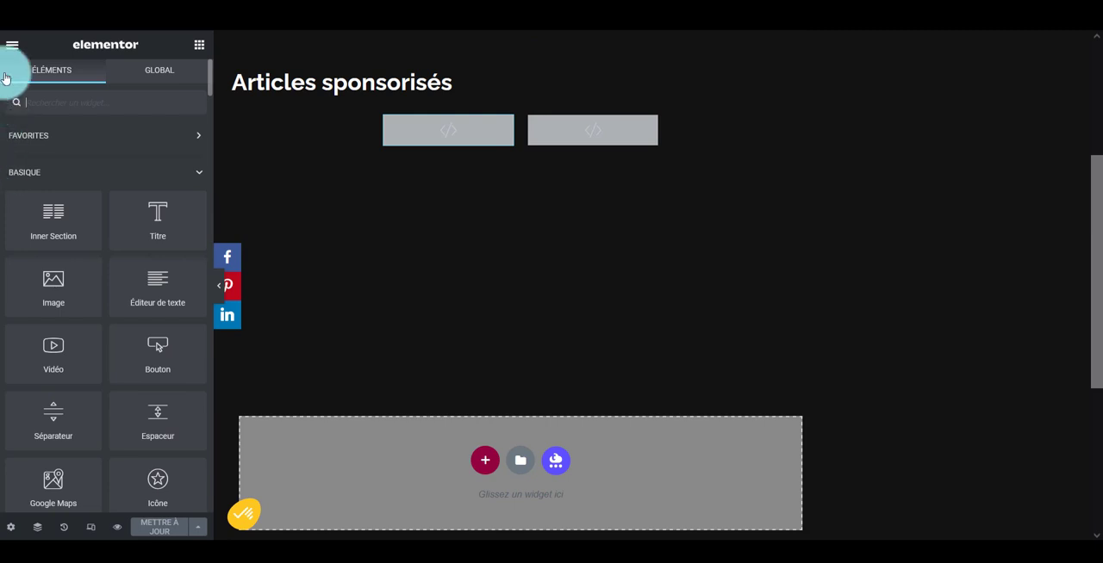
click(12, 45)
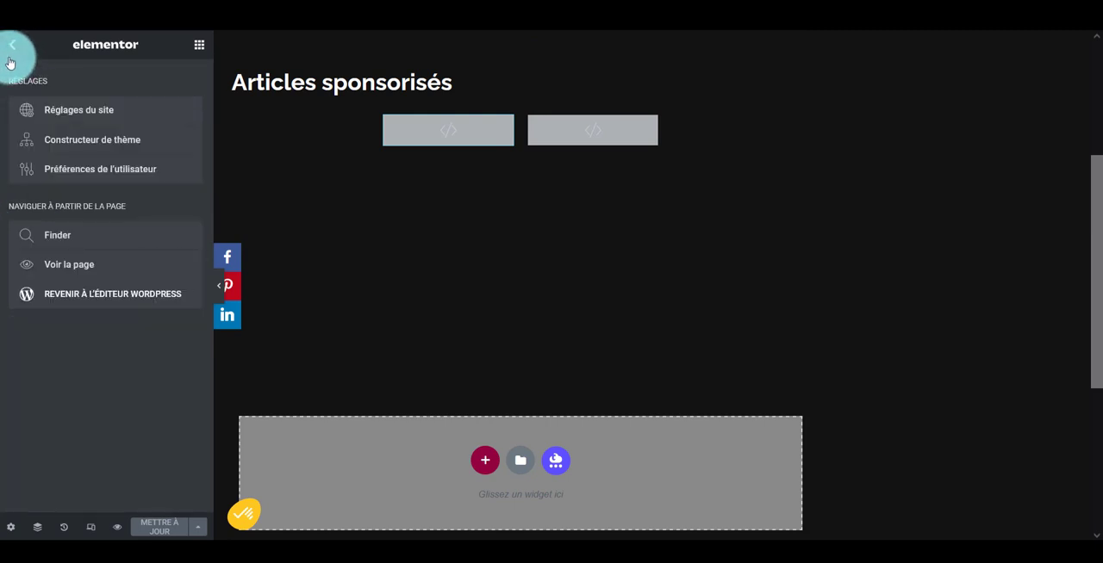
click(109, 293)
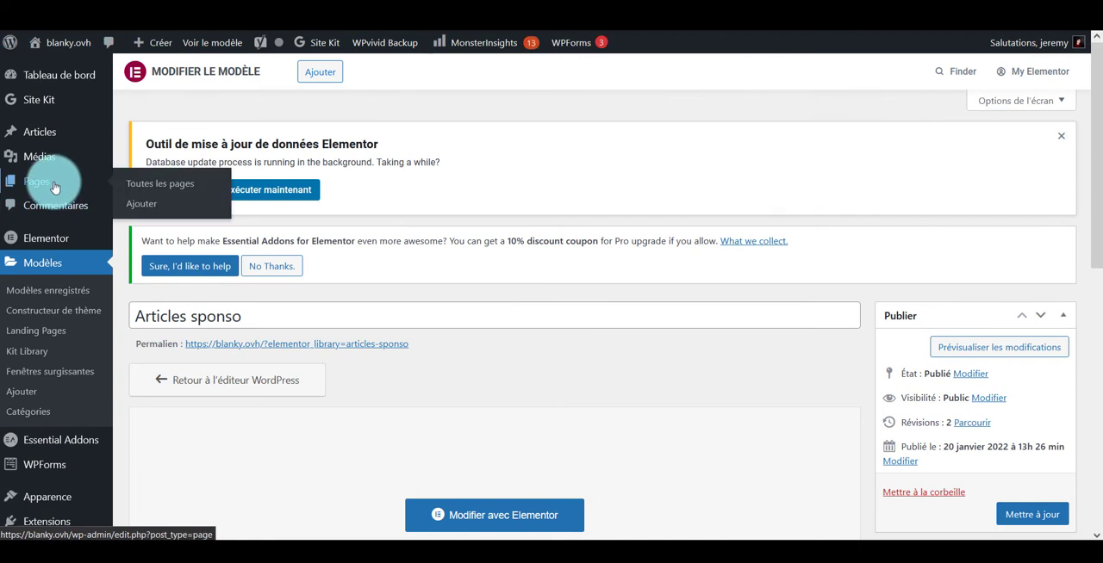
Open the article "Massa Odneque Aliquam Vestibulum Morbi" from the articles list for editing with Elementor in a new tab
mouse_move(55, 131)
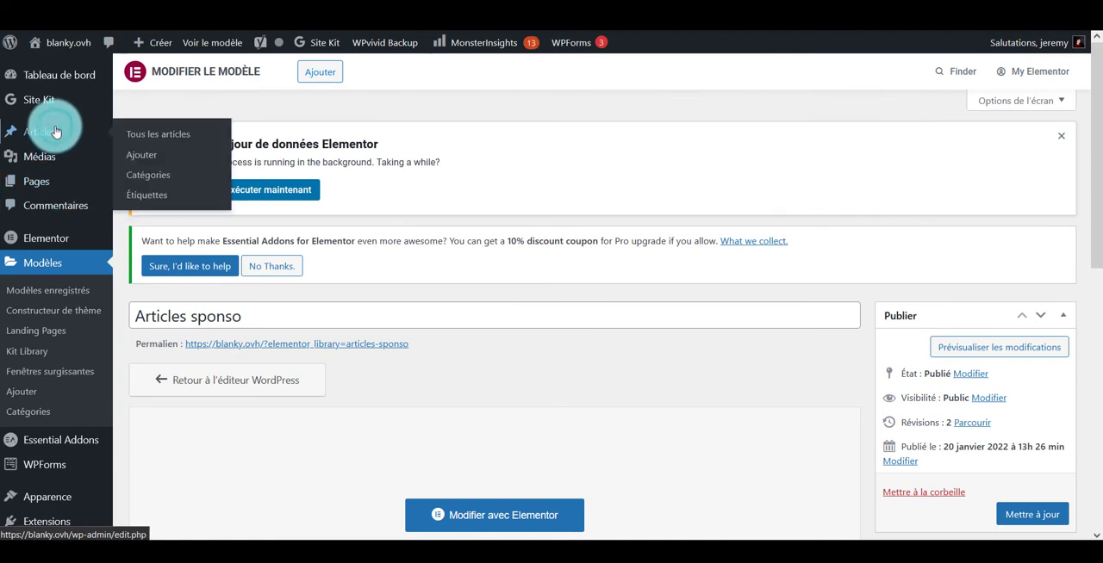
click(55, 131)
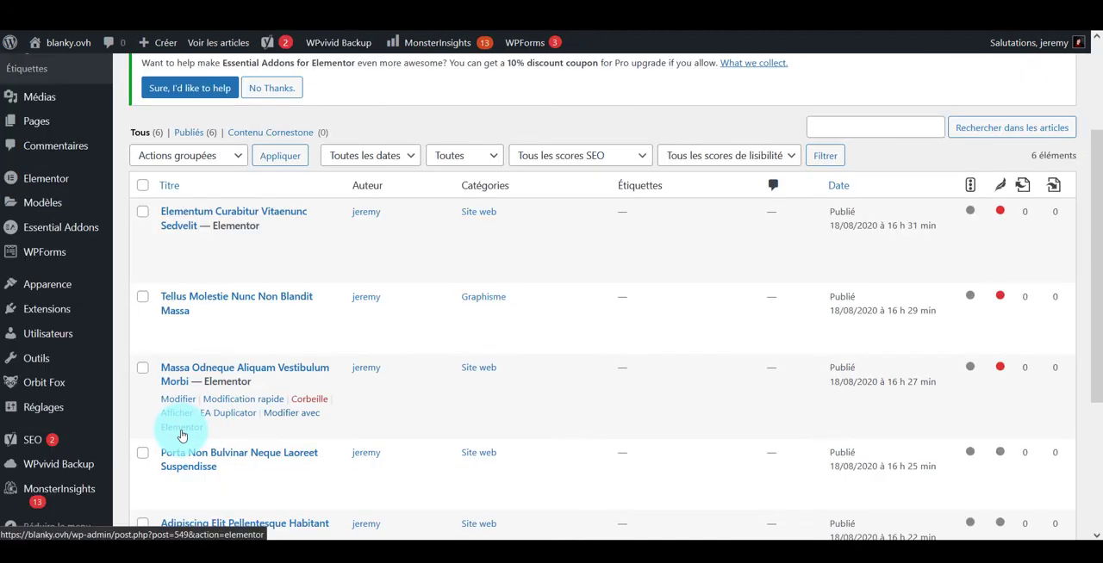
right_click(181, 436)
click(212, 173)
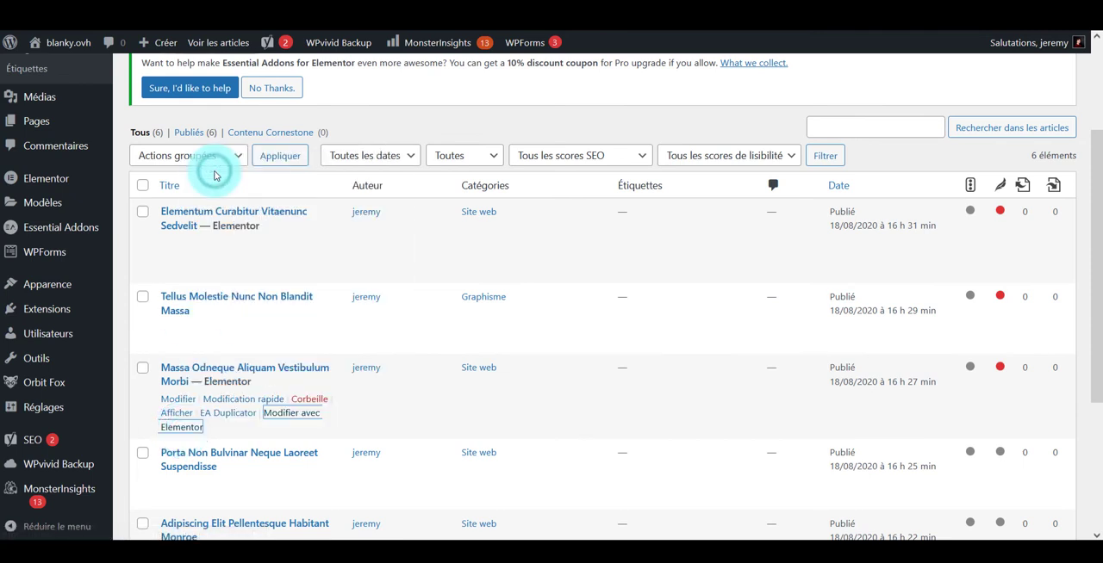
Insert the saved "Articles sponso" template at the end of the article in Elementor, accepting the insertion prompt
key(ctrl+Tab)
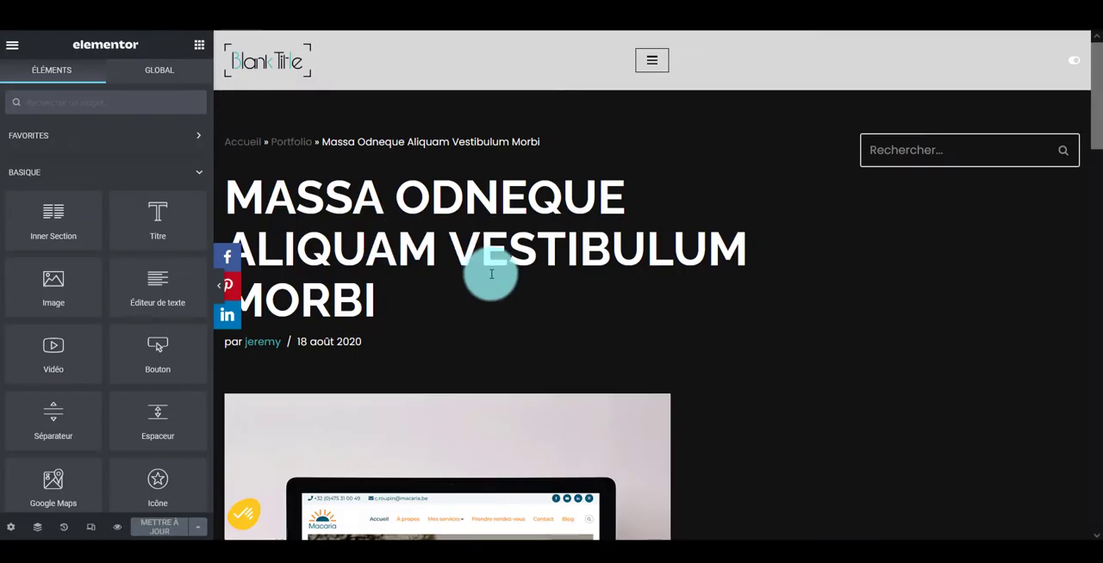
scroll(479, 265, down, 12)
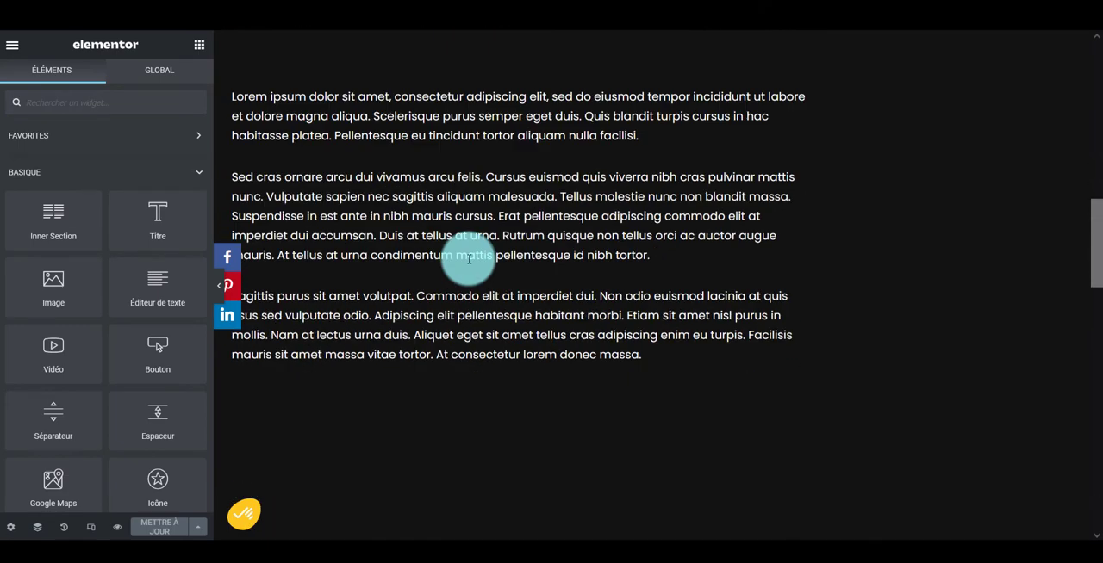
scroll(468, 259, down, 8)
scroll(468, 258, up, 2)
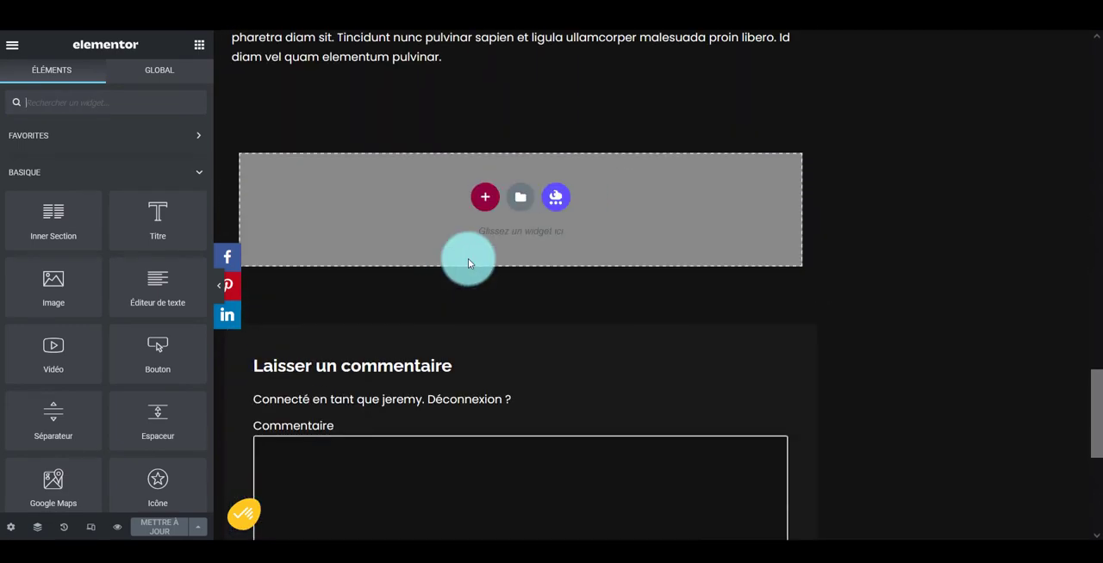
click(520, 205)
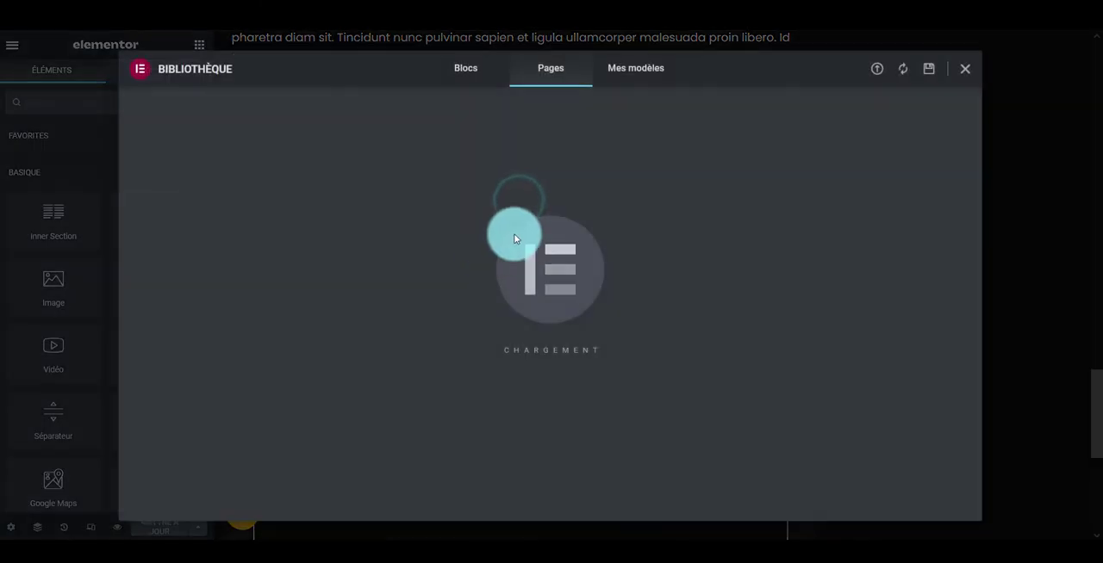
click(618, 70)
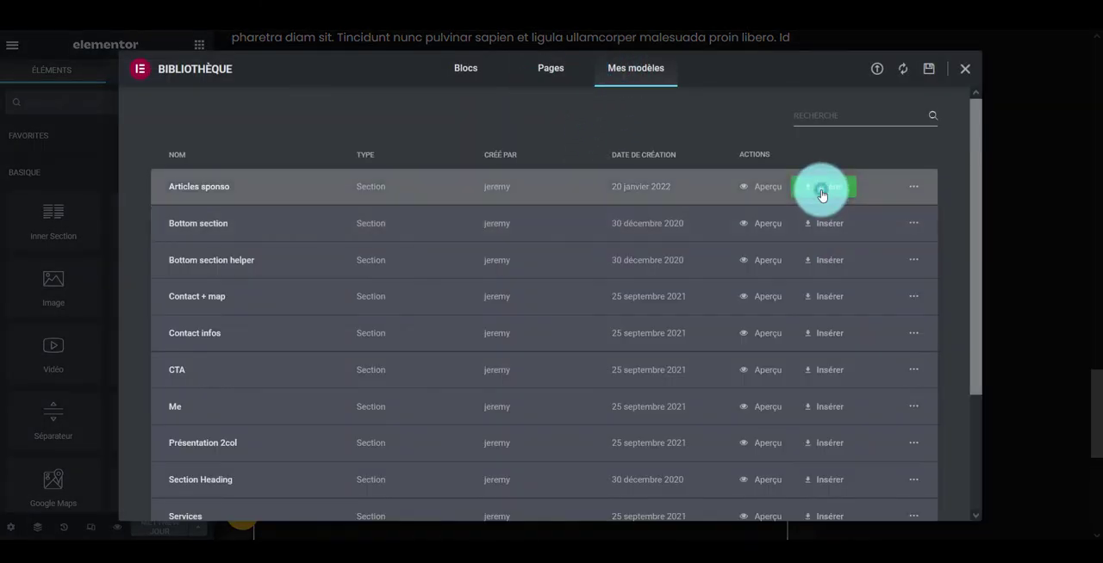
click(822, 195)
click(610, 336)
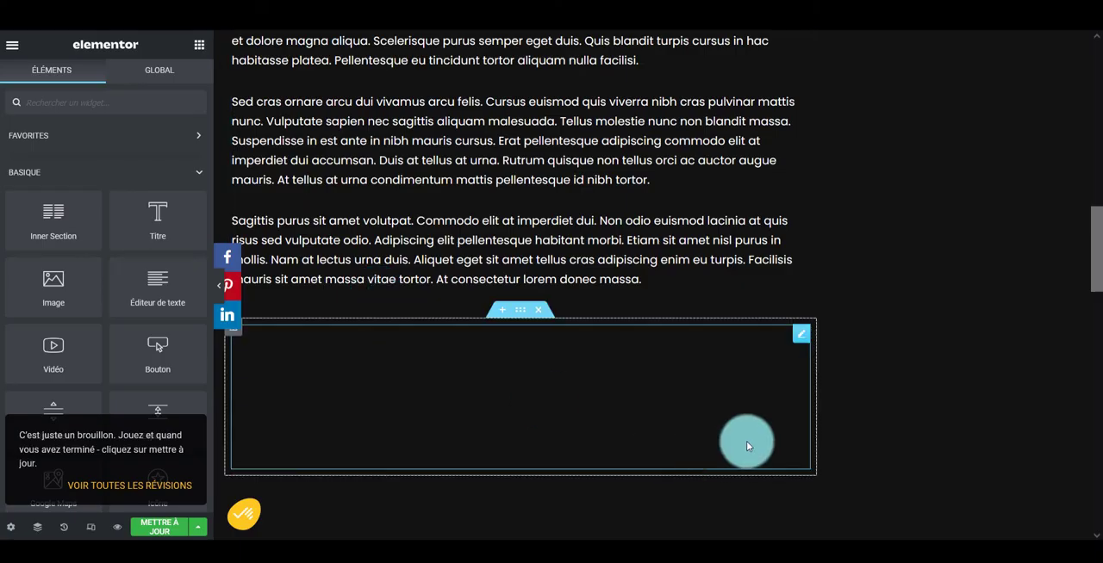
Check the sponsored section inserted beneath the article text and update the article
scroll(473, 397, down, 4)
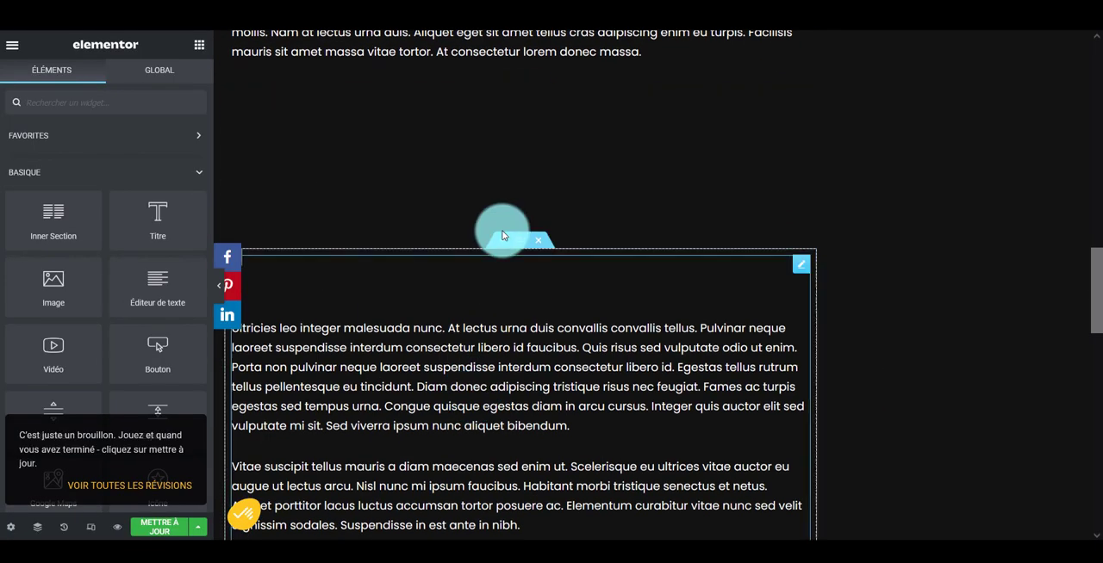
scroll(450, 273, down, 7)
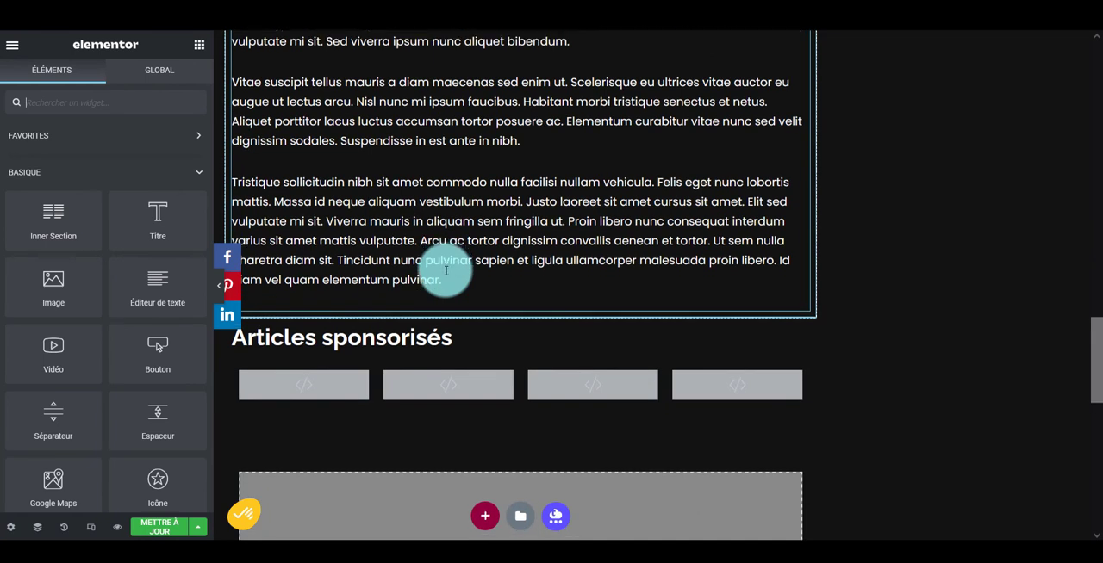
scroll(445, 271, down, 1)
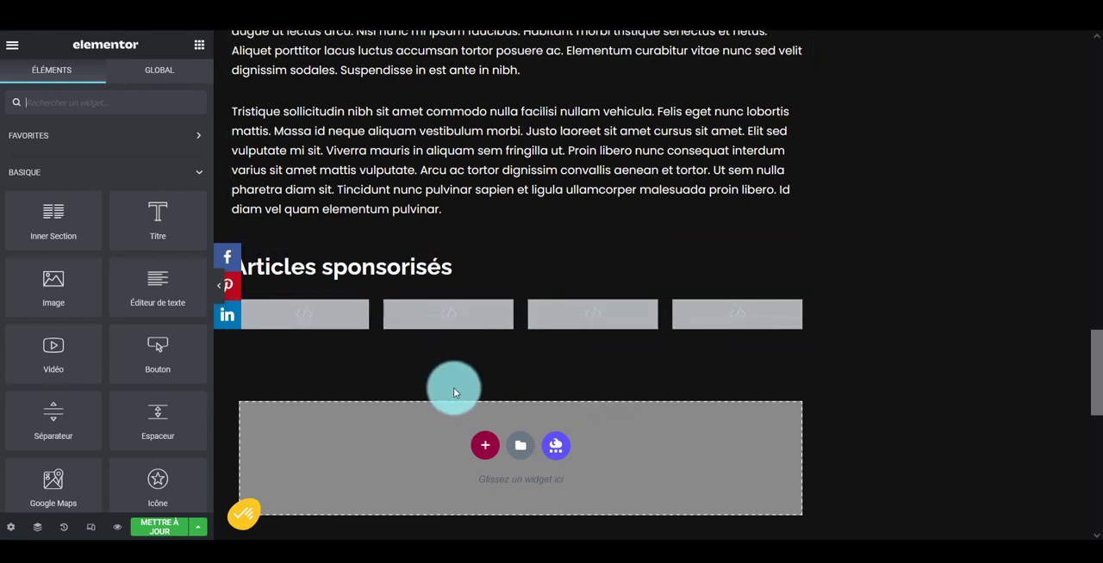
click(169, 530)
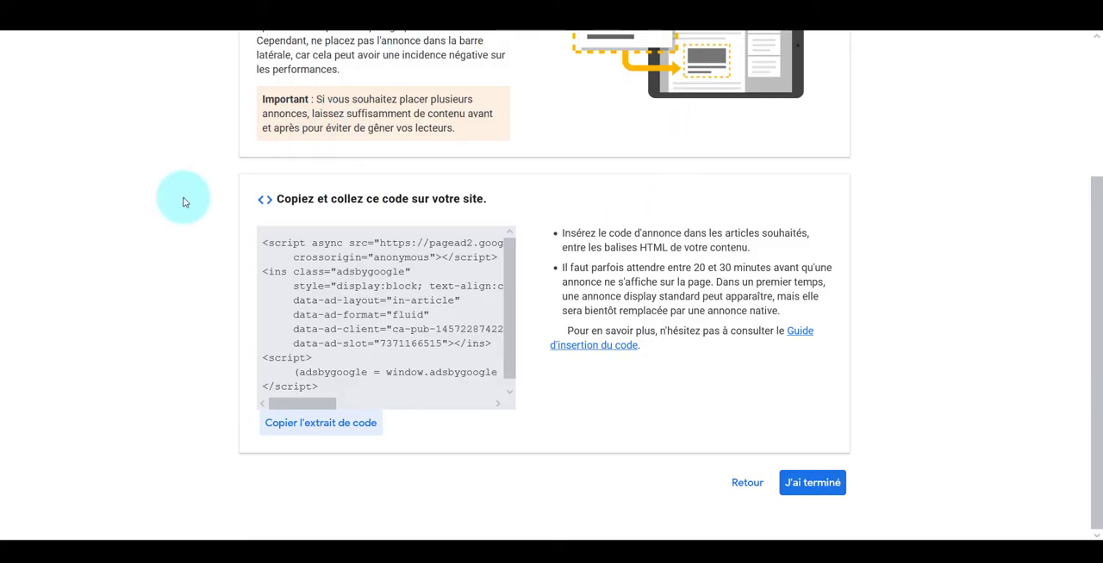
Finish the In-Article ad unit in Google AdSense and start creating a new In-Feed ad
click(812, 481)
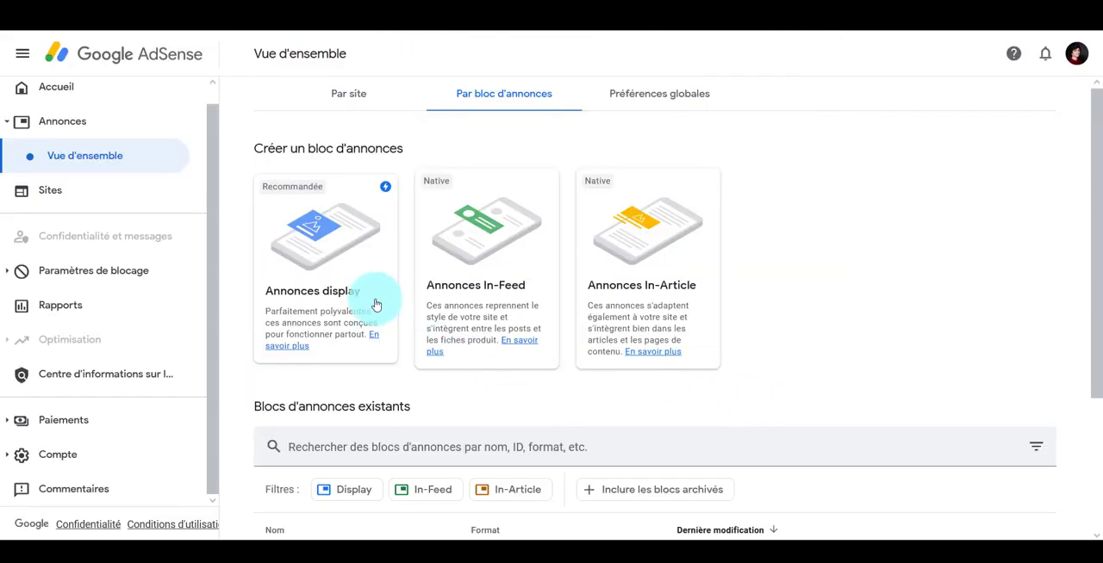
scroll(543, 266, down, 2)
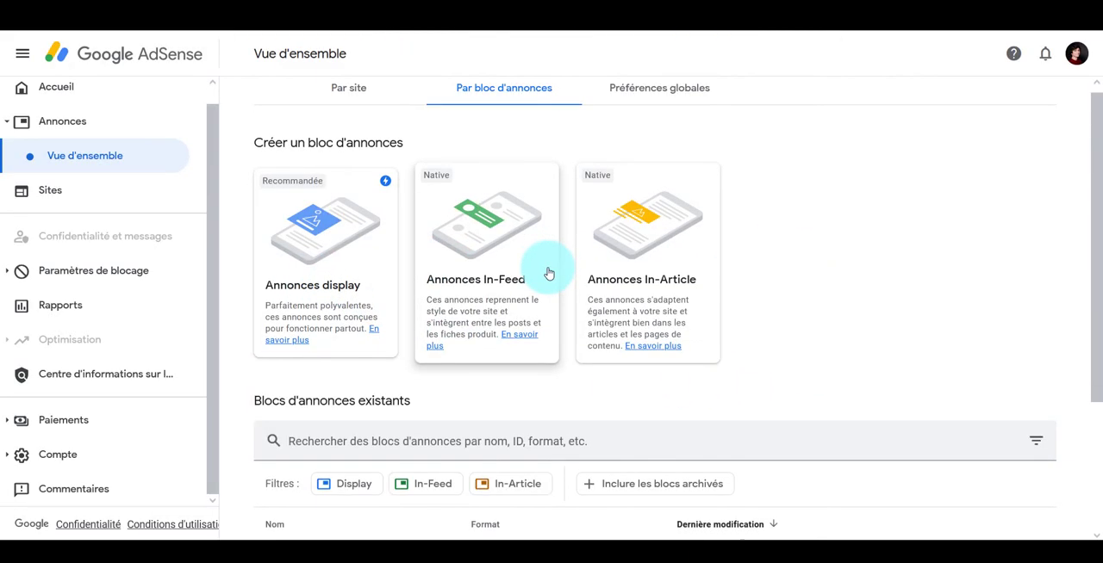
scroll(298, 258, down, 1)
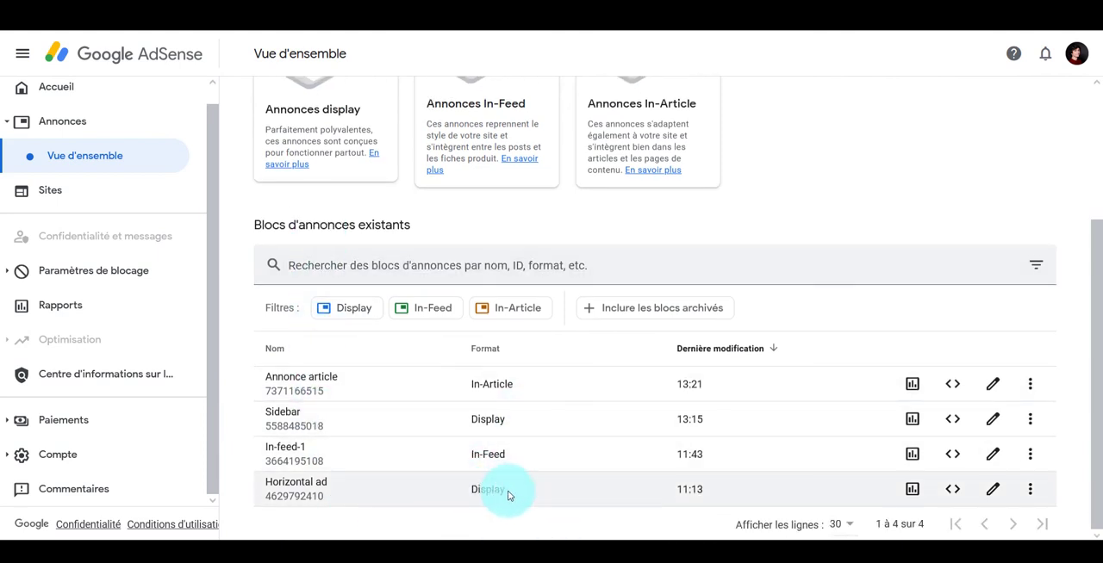
scroll(510, 498, up, 2)
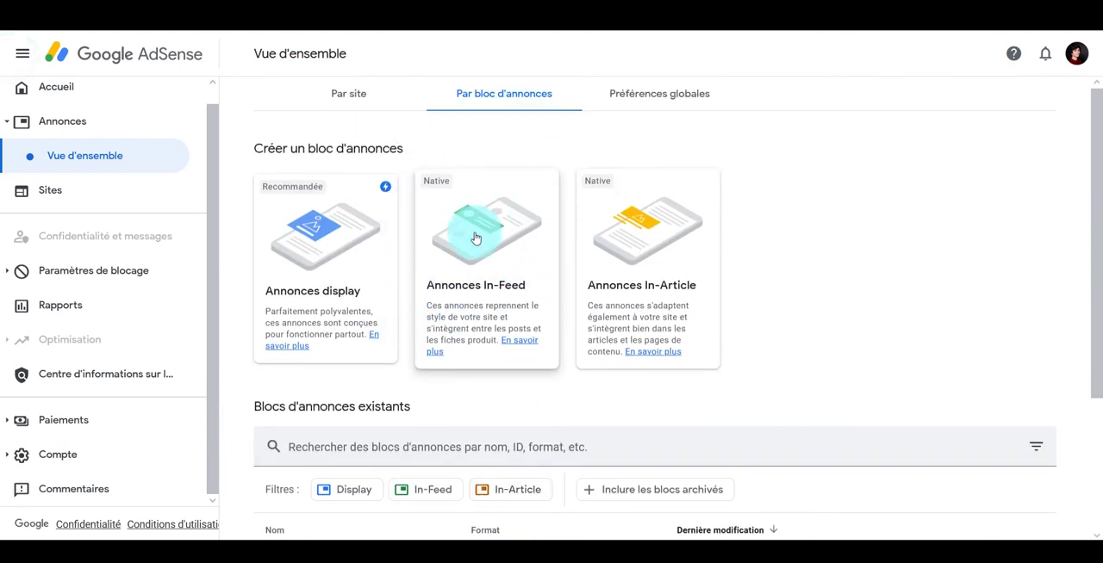
click(498, 247)
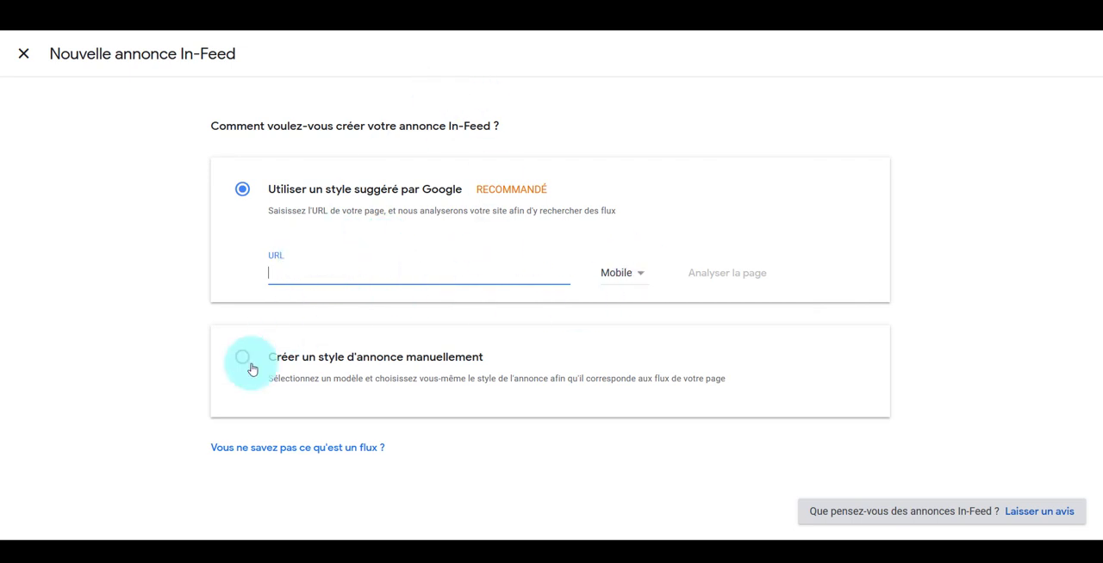
Choose to create the In-Feed ad style manually with the "Image au-dessus" layout and proceed to its customization
click(374, 354)
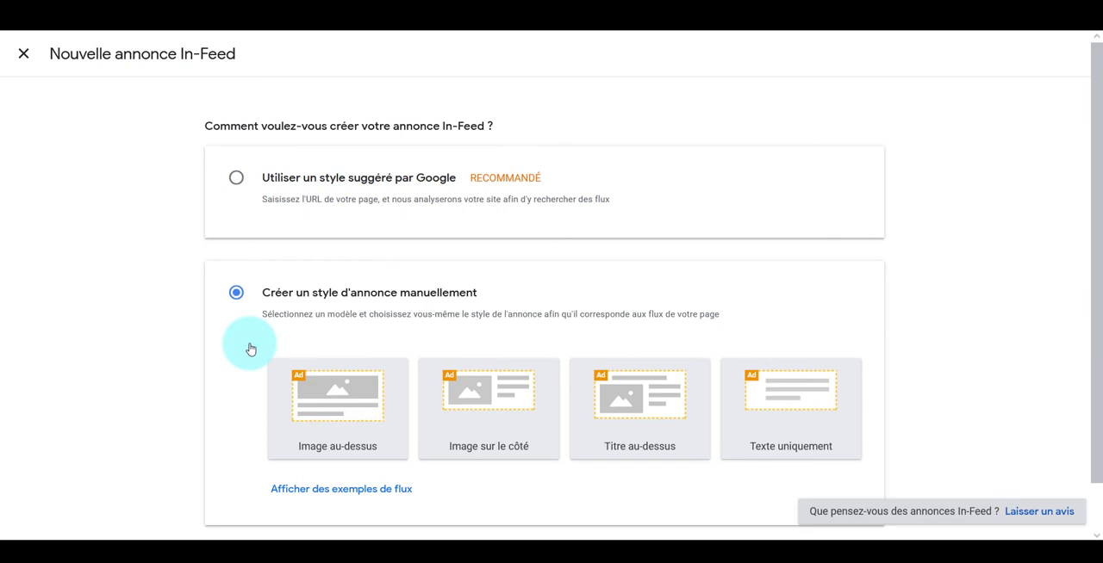
scroll(251, 347, down, 1)
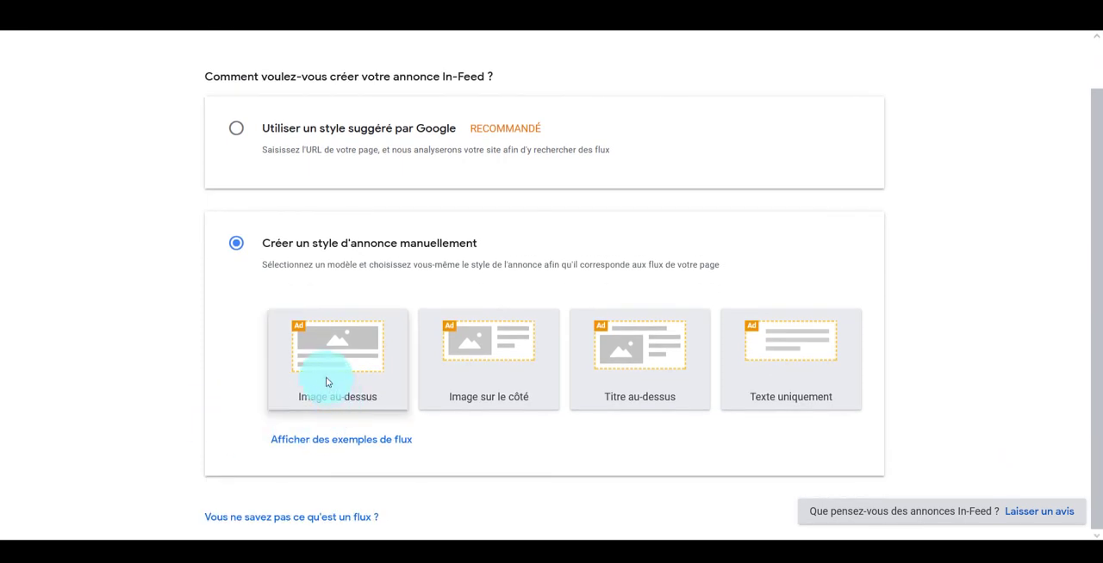
click(325, 382)
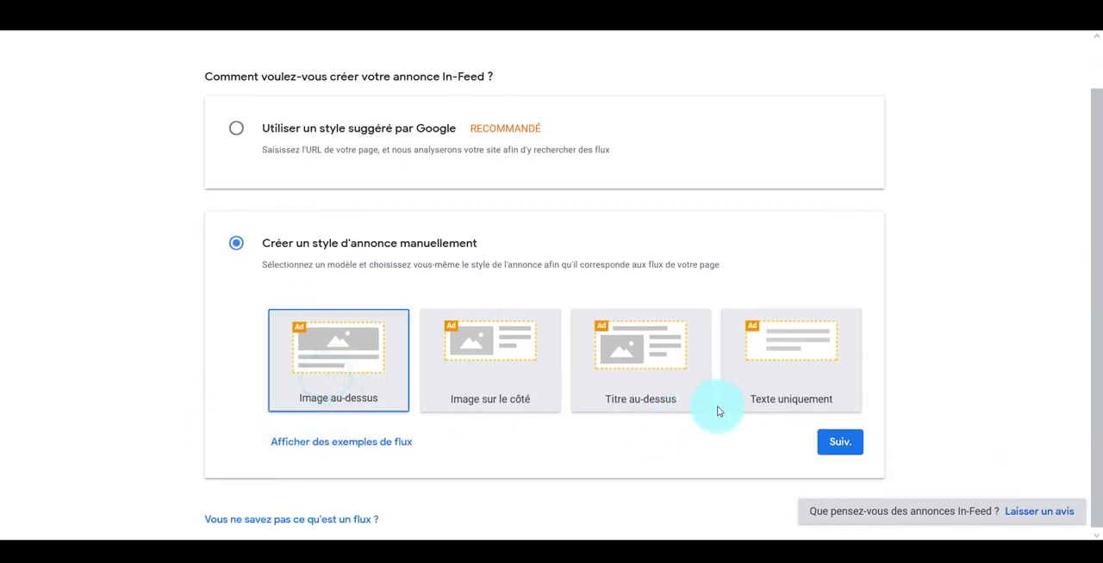
click(828, 446)
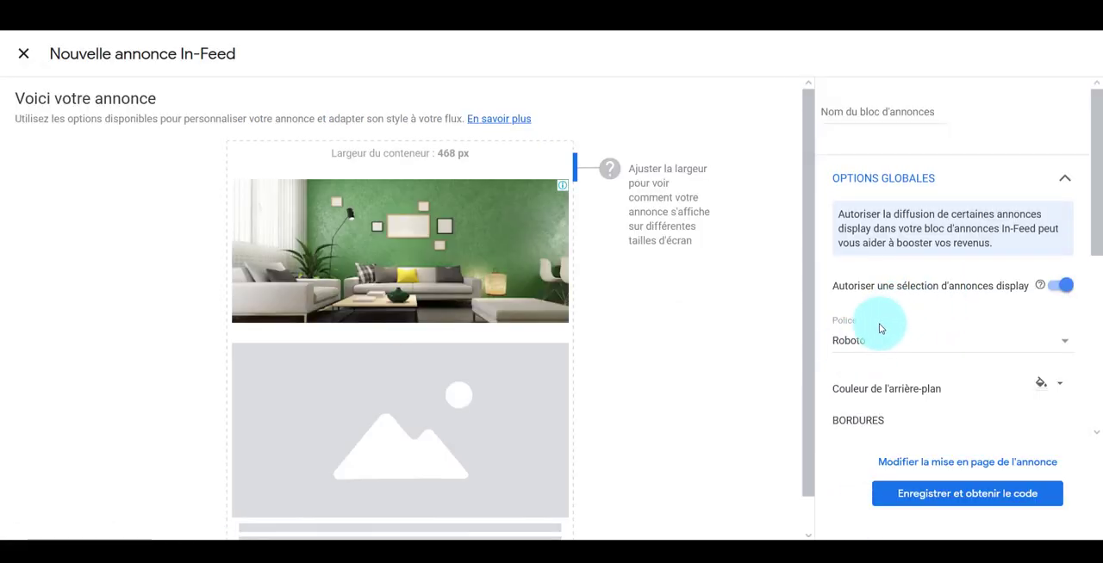
Set the ad's border to 2 px in teal and its global internal margins to 10 px on all four sides
scroll(904, 326, down, 2)
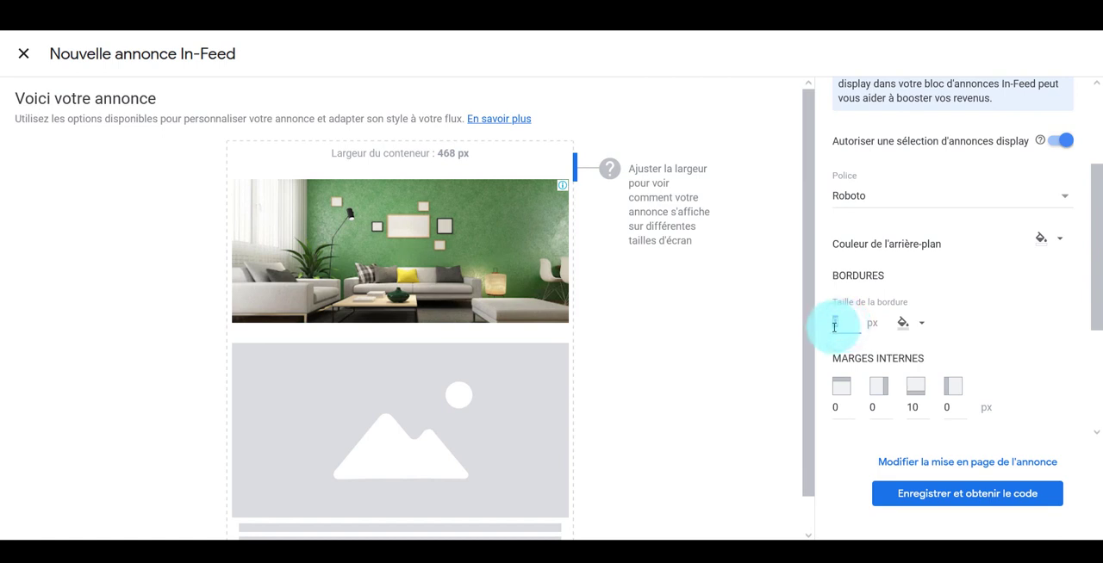
click(834, 326)
text(2)
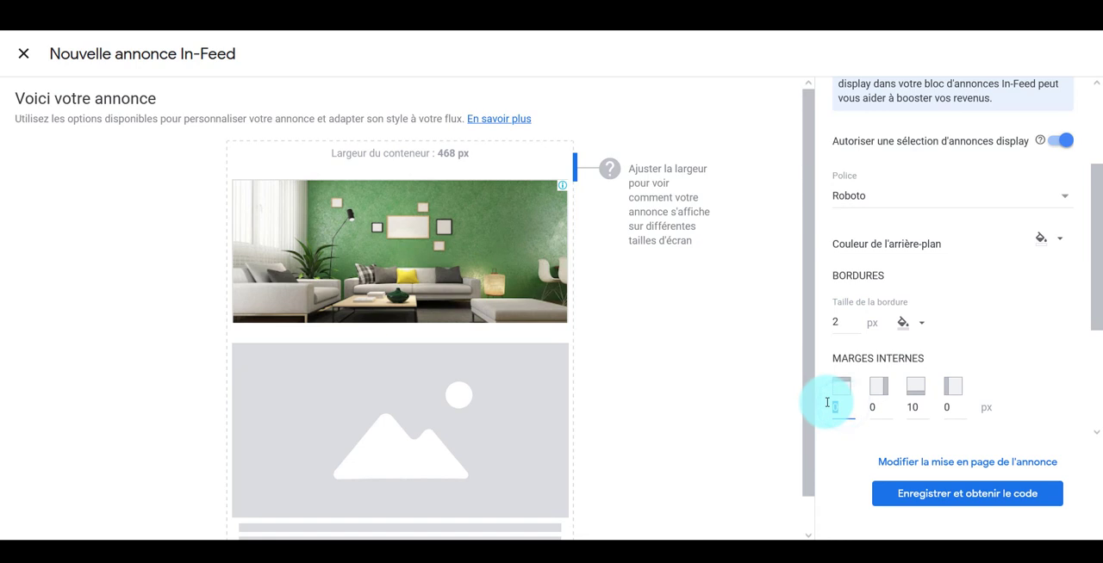
text(10)
key(Tab)
text(10)
key(Tab)
key(Tab)
text(10)
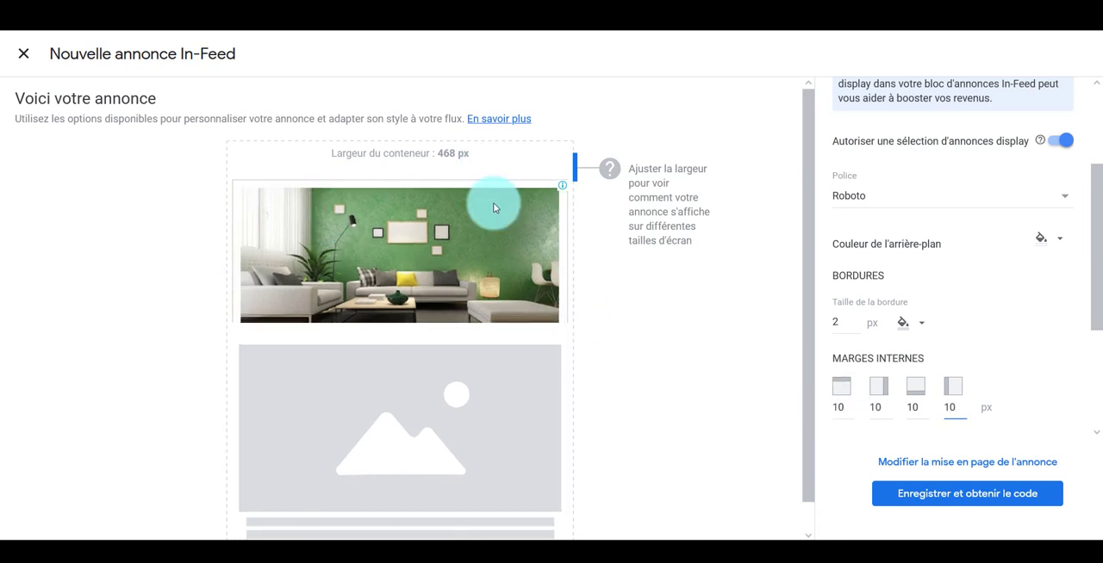
click(912, 326)
drag(810, 277, 691, 276)
Review the image, title, URL and button style options of the In-Feed ad
scroll(911, 352, down, 2)
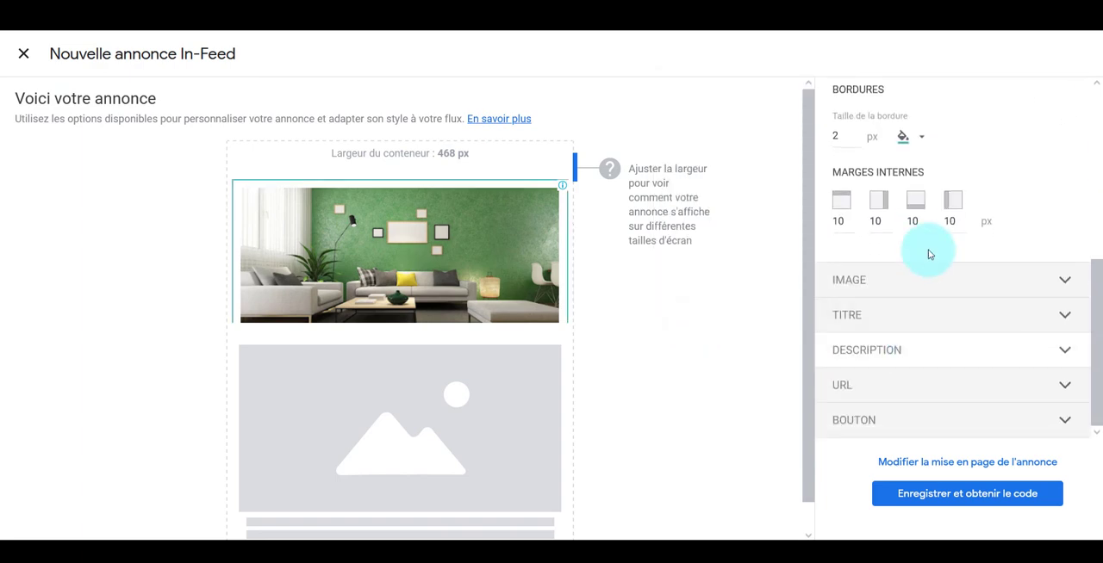
click(911, 281)
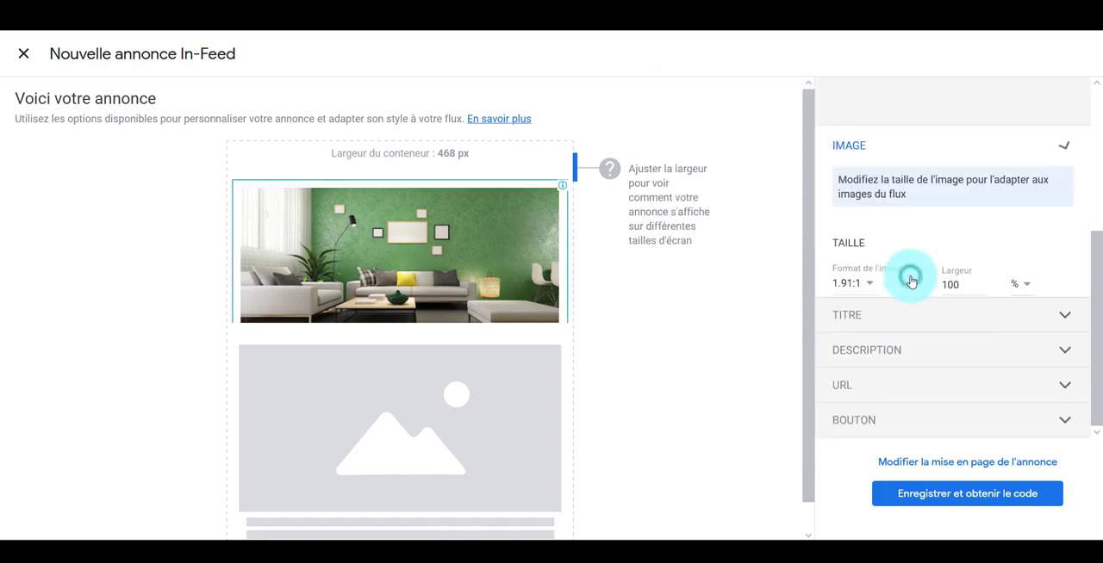
click(900, 318)
scroll(910, 421, down, 1)
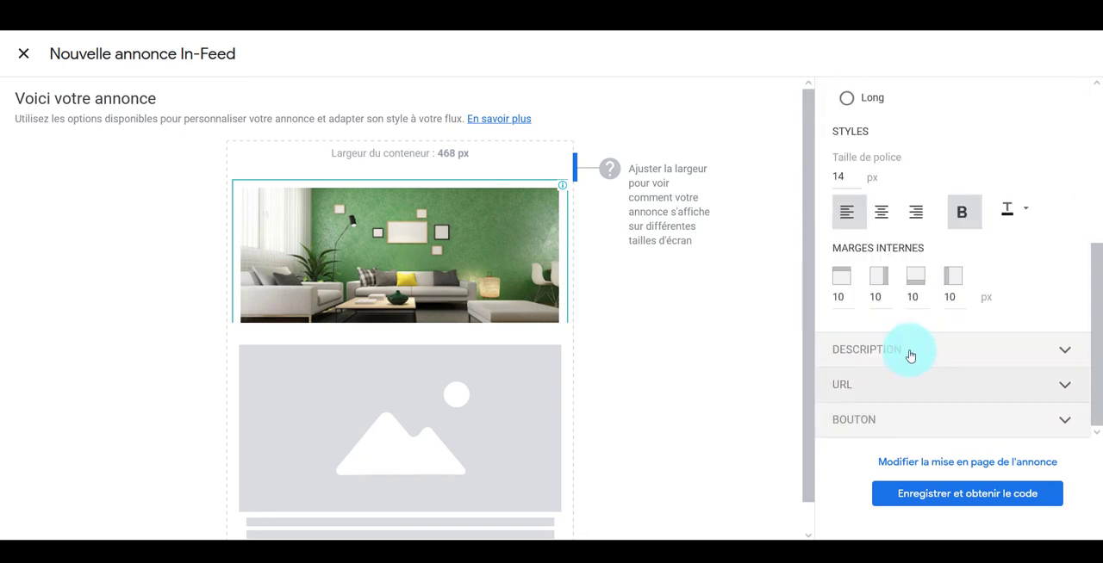
click(875, 385)
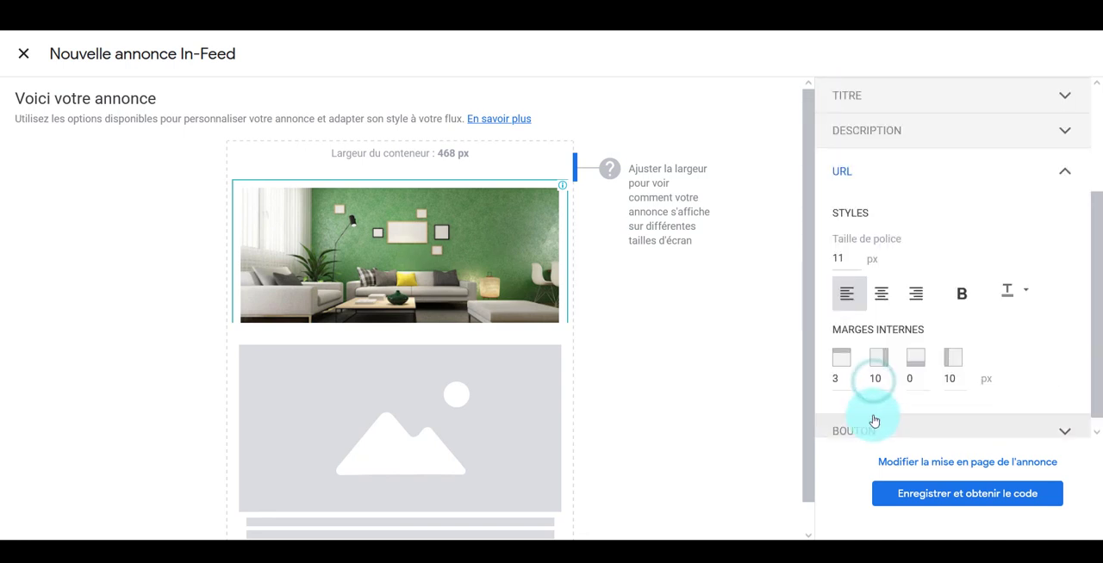
click(872, 425)
Name the ad unit "In-feed-custom" and save it to get its code
click(875, 106)
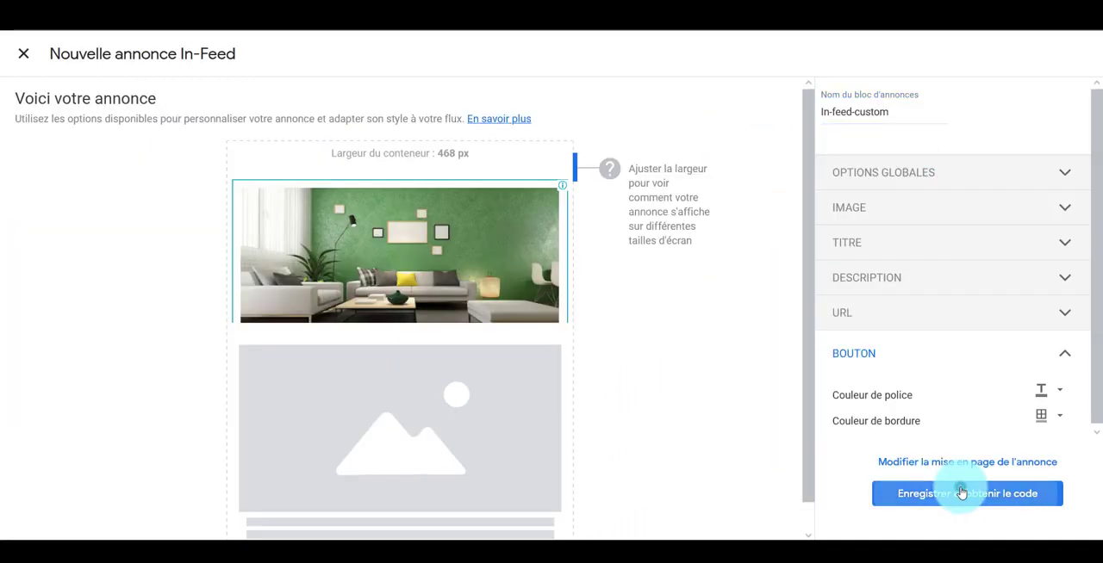
click(965, 492)
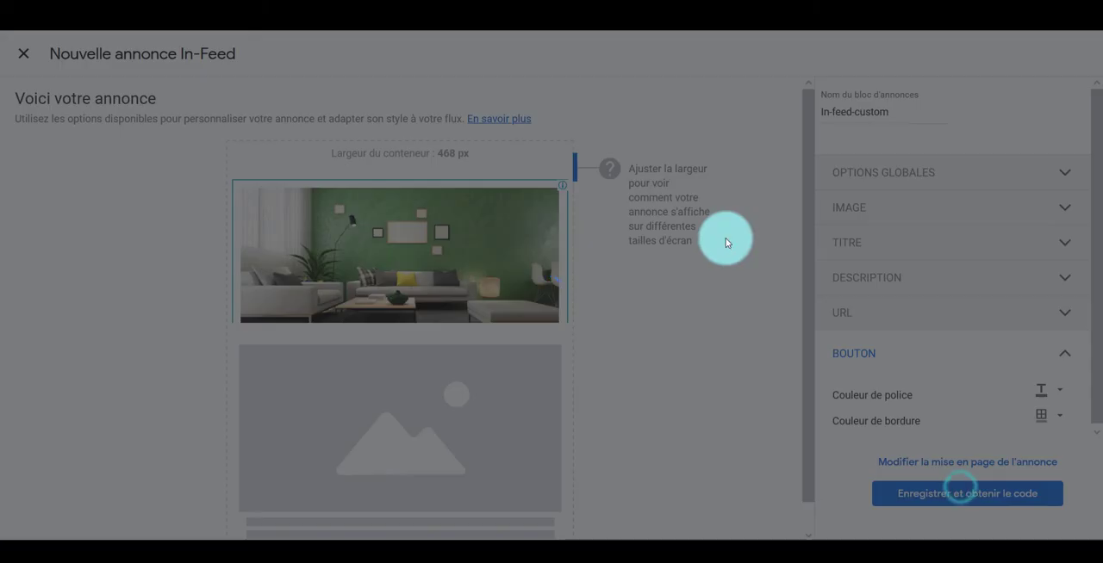